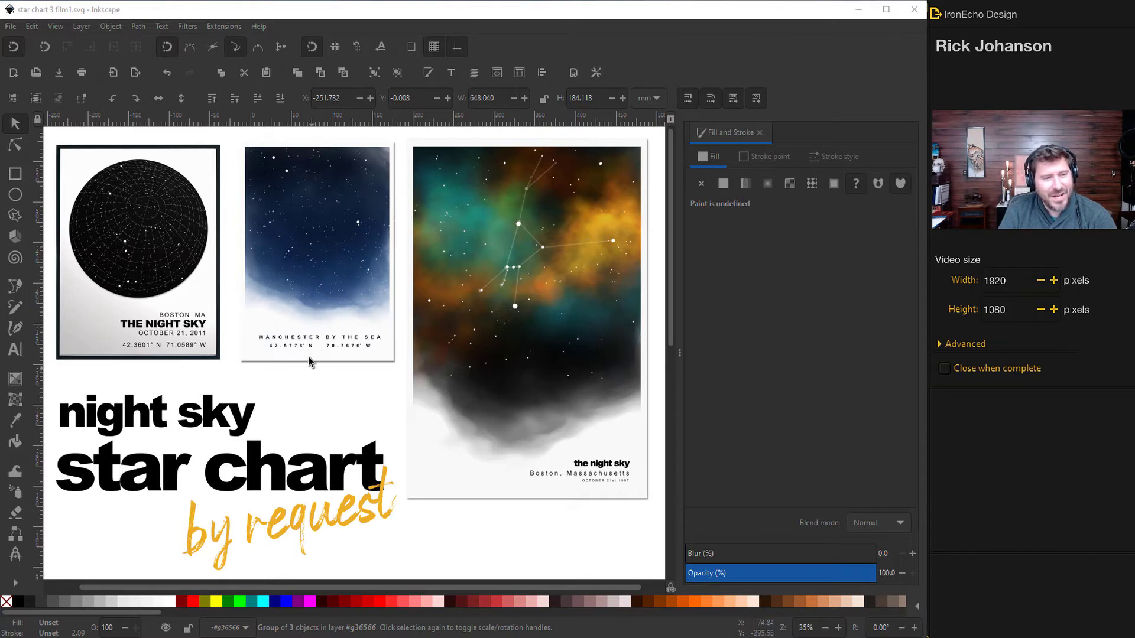
Scroll past the finished star-chart examples and viewer comment to a blank area of the canvas
{"action": "scroll", "coordinate": [336, 282], "scroll_direction": "down", "scroll_amount": 8}
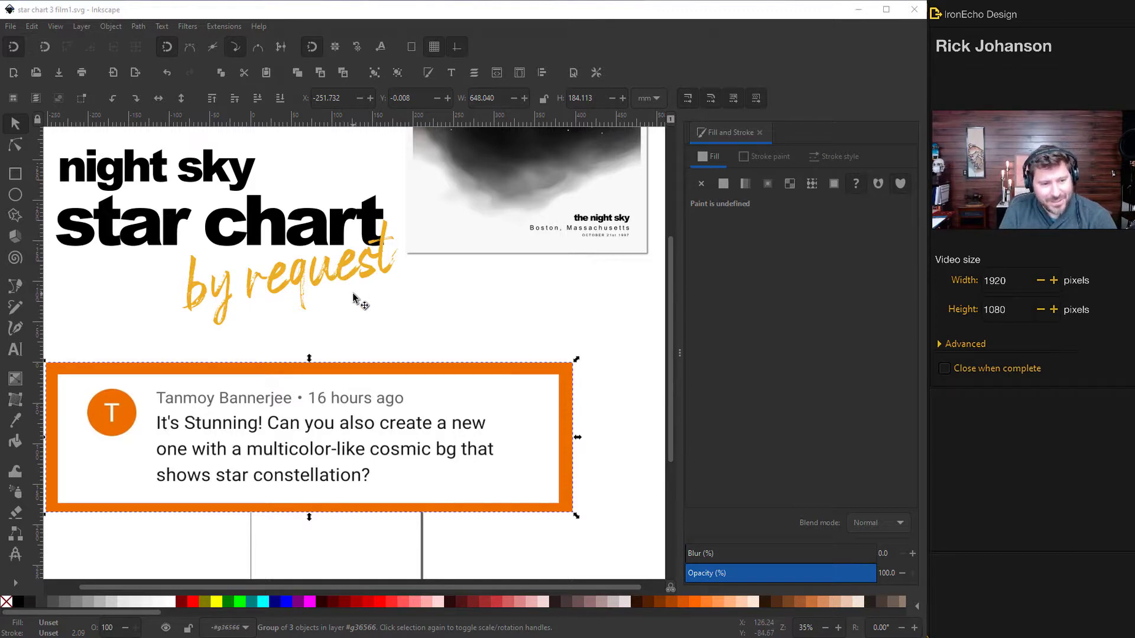
{"action": "scroll", "coordinate": [354, 299], "scroll_direction": "up", "scroll_amount": 5}
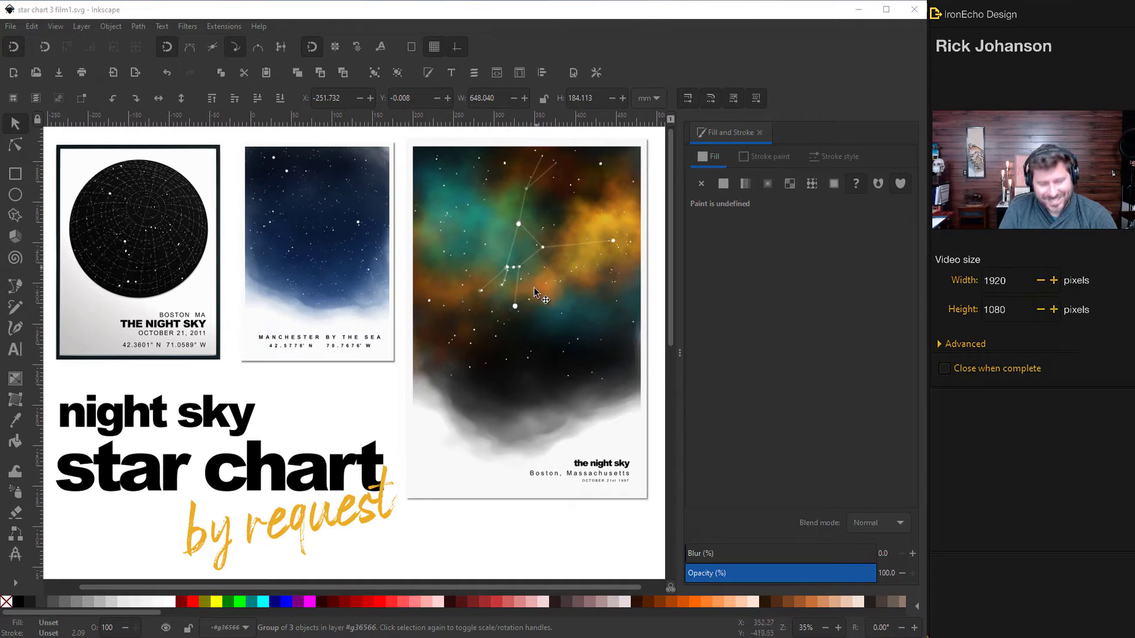
{"action": "scroll", "coordinate": [535, 305], "scroll_direction": "down", "scroll_amount": 2}
{"action": "scroll", "coordinate": [535, 304], "scroll_direction": "down", "scroll_amount": 15}
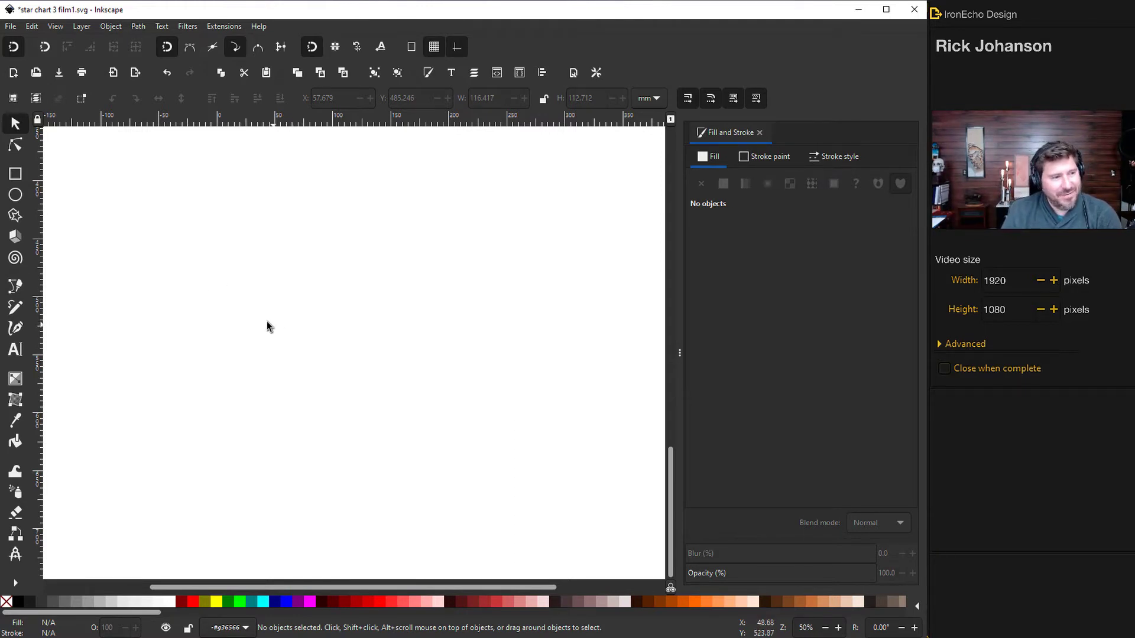
Draw a circle near the page centre, apply the Watercolor texture and set its blur to 72.5%
{"action": "left_click", "coordinate": [17, 197]}
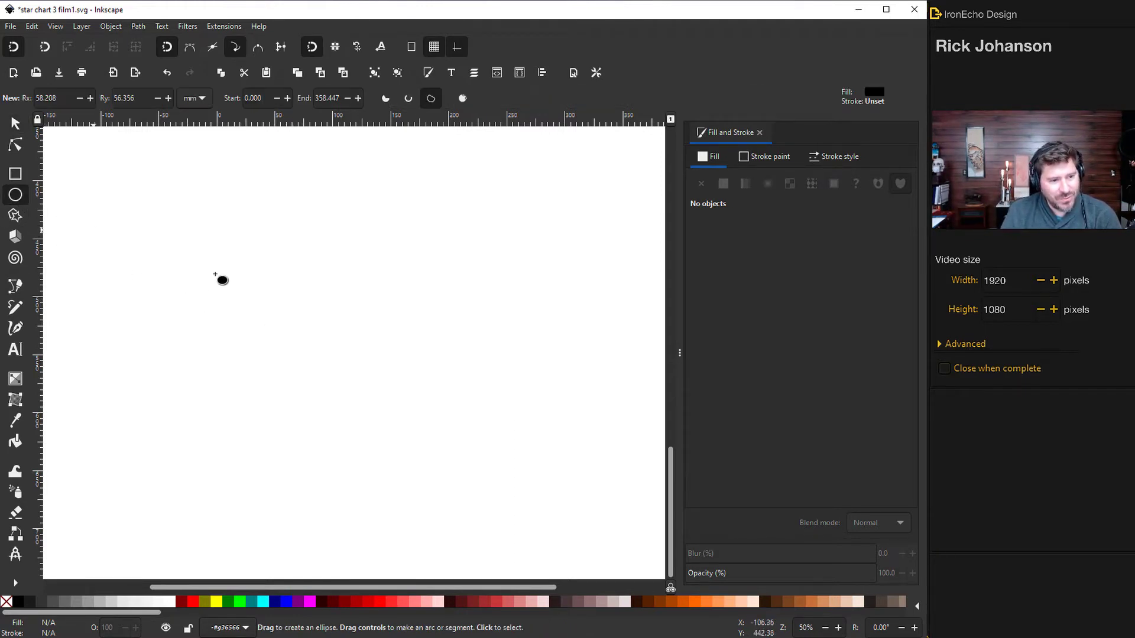
{"action": "left_click_drag", "start_coordinate": [302, 281], "coordinate": [448, 434]}
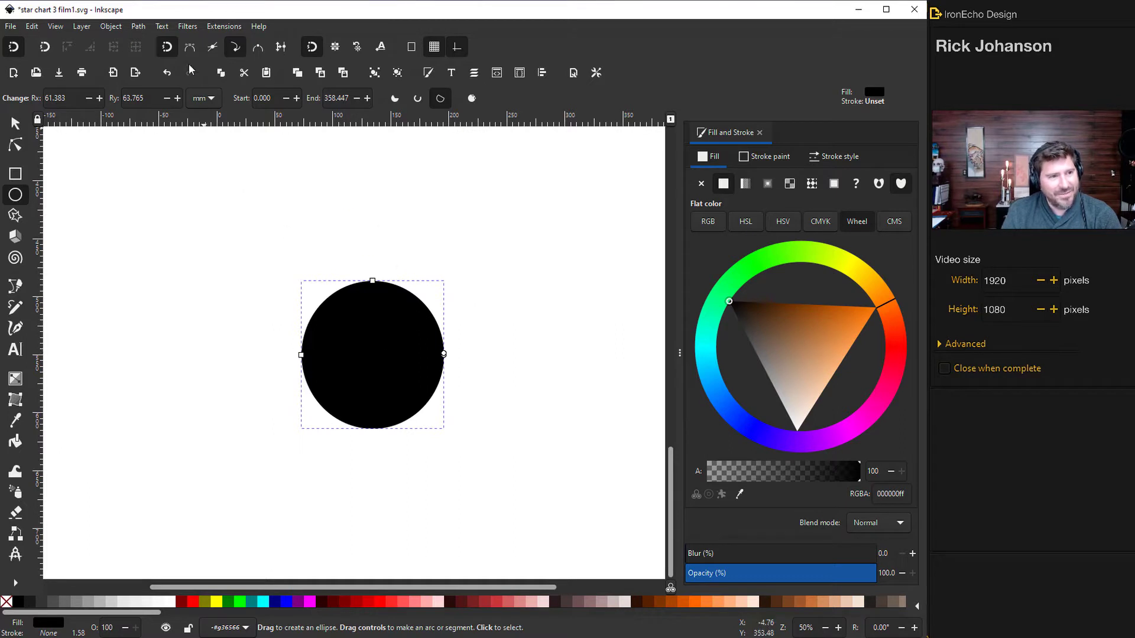
{"action": "left_click", "coordinate": [187, 26]}
{"action": "mouse_move", "coordinate": [278, 291]}
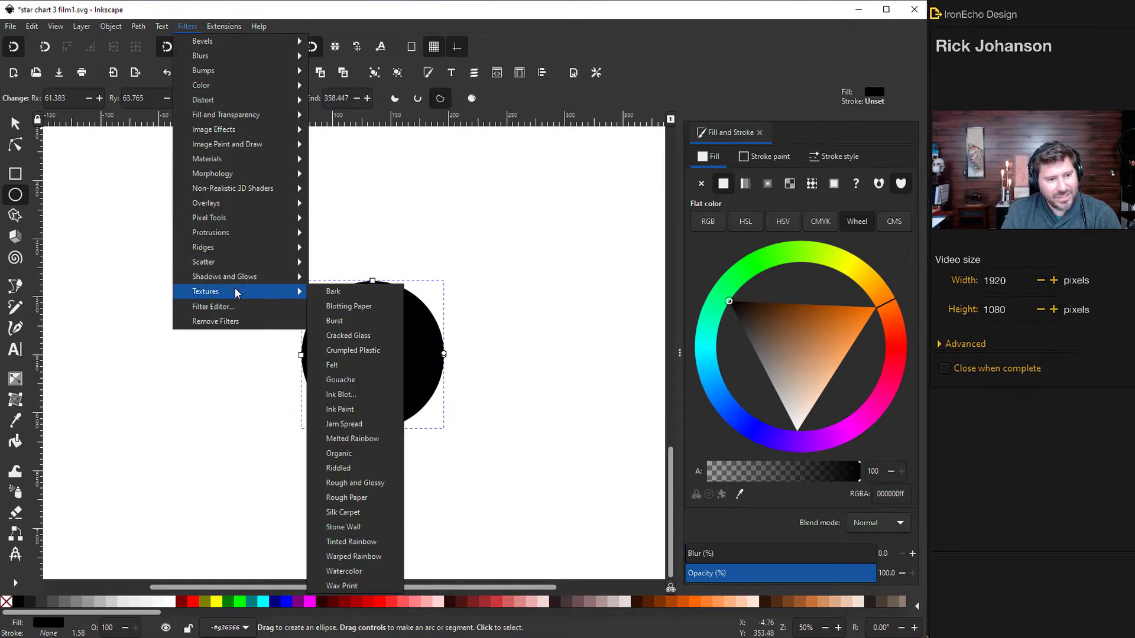
{"action": "left_click", "coordinate": [354, 571]}
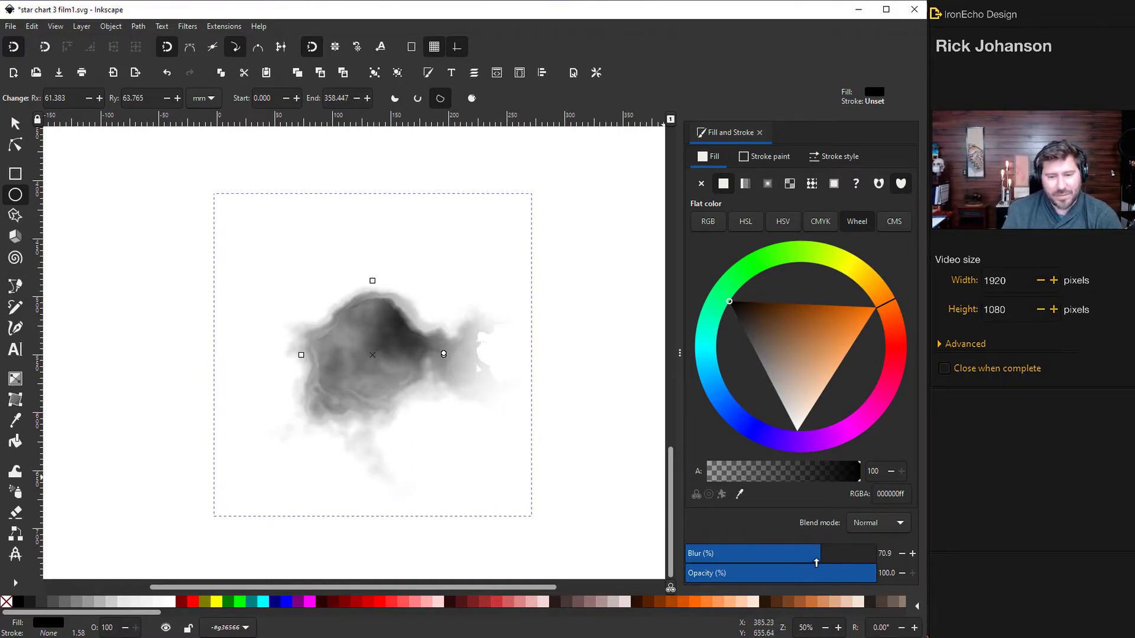
{"action": "left_click_drag", "start_coordinate": [818, 558], "coordinate": [712, 553]}
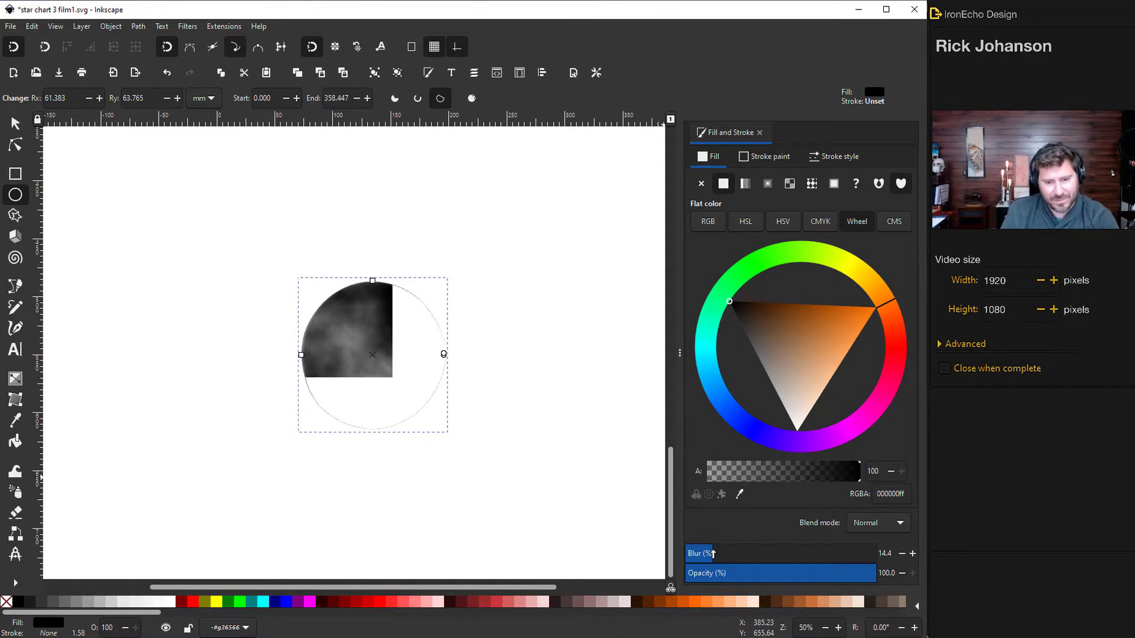
{"action": "left_click_drag", "start_coordinate": [714, 553], "coordinate": [824, 564]}
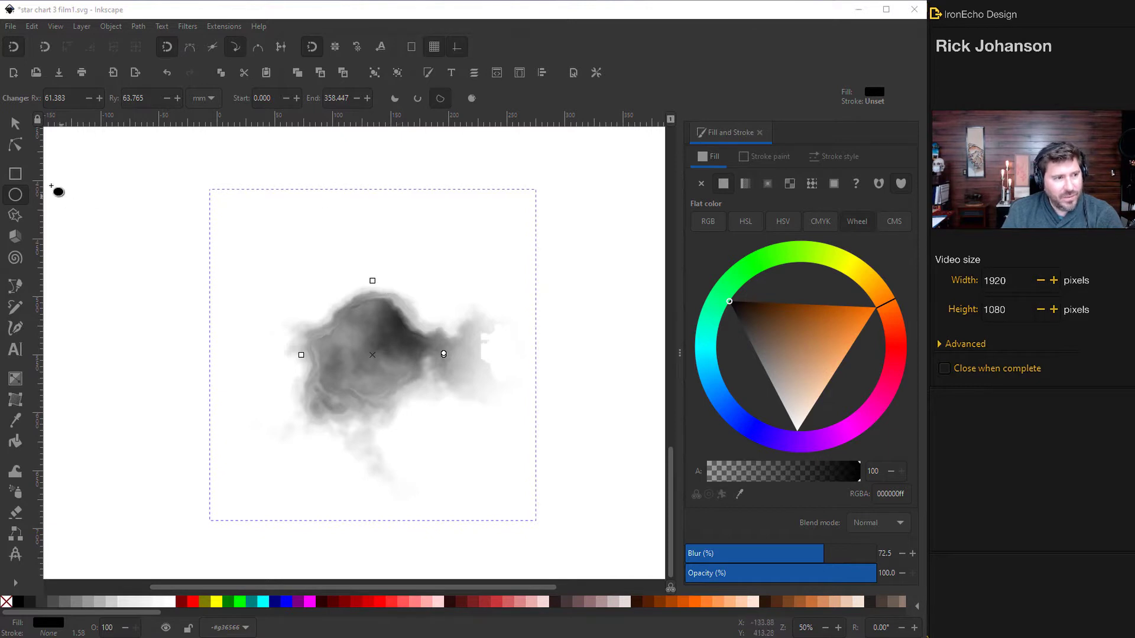
Open the Filter Editor for the Watercolor filter and lower the Turbulence Octaves to 5
{"action": "left_click", "coordinate": [191, 31]}
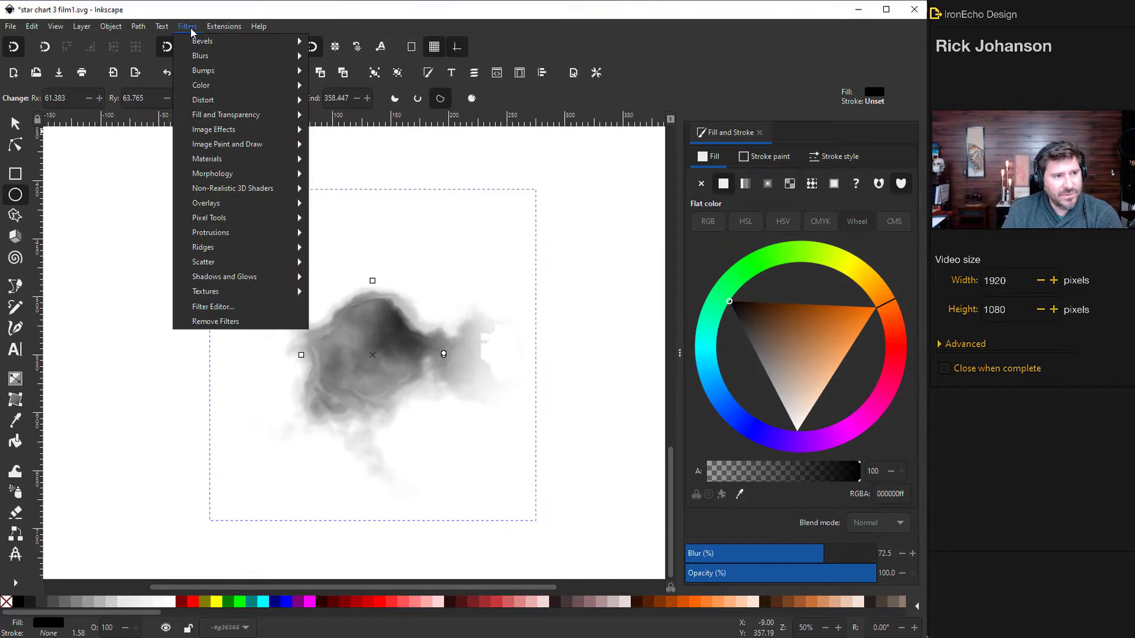
{"action": "left_click", "coordinate": [223, 307]}
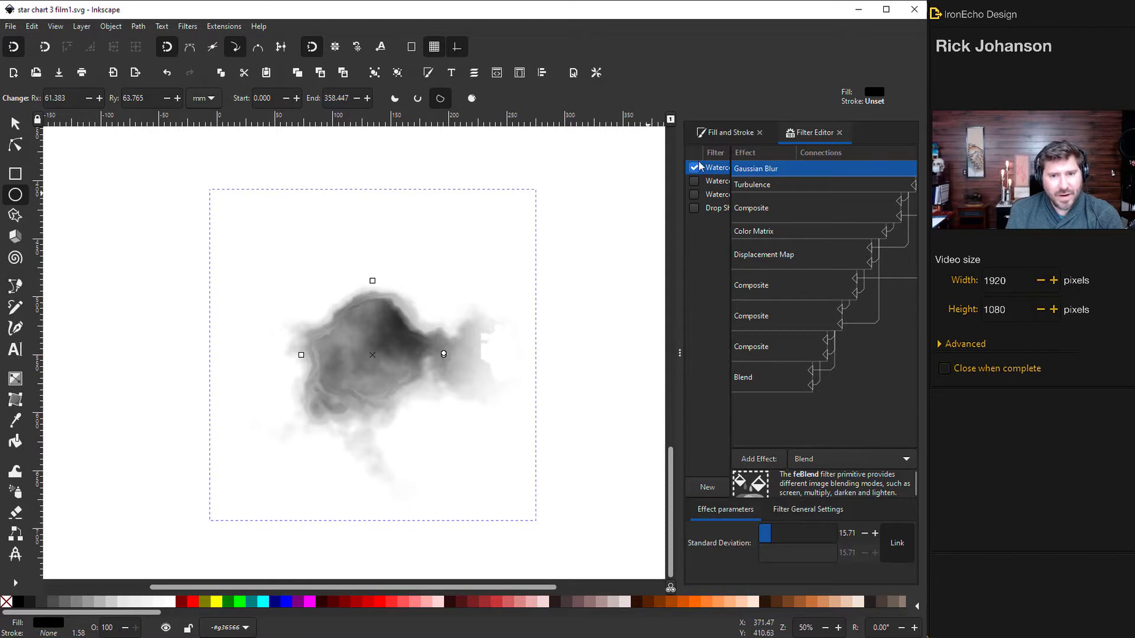
{"action": "left_click", "coordinate": [760, 188]}
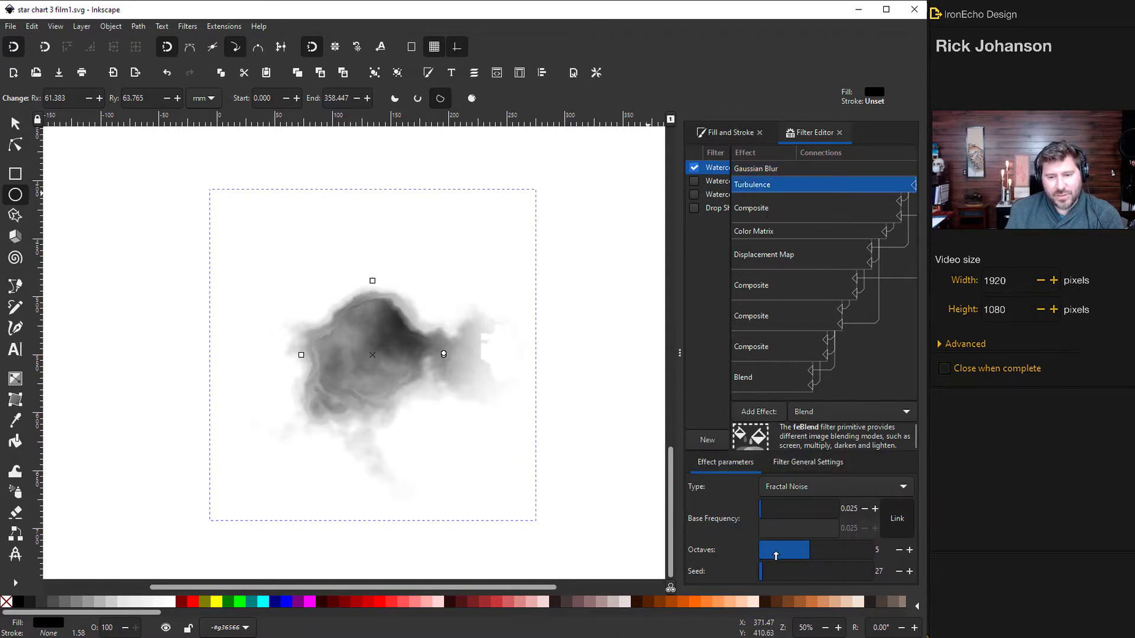
{"action": "left_click", "coordinate": [804, 555]}
{"action": "mouse_move", "coordinate": [804, 556]}
{"action": "left_mouse_down"}
{"action": "mouse_move", "coordinate": [780, 553]}
{"action": "mouse_move", "coordinate": [800, 554]}
{"action": "left_mouse_up"}
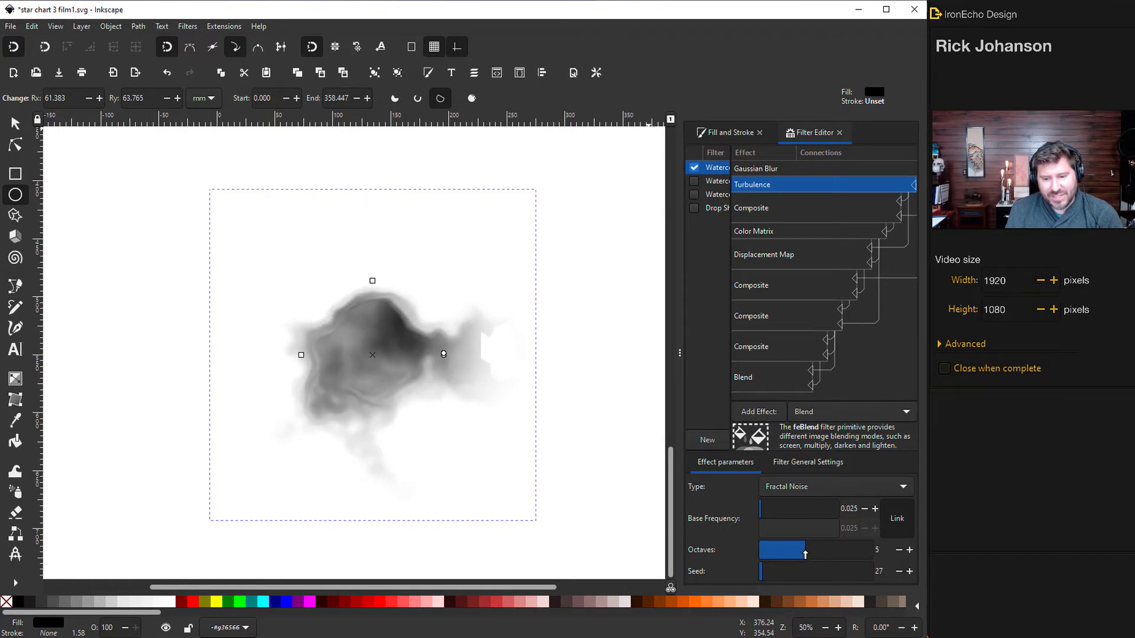
Reduce the Displacement Map scale for softer distortion after checking Composite and Color Matrix
{"action": "left_click", "coordinate": [750, 214]}
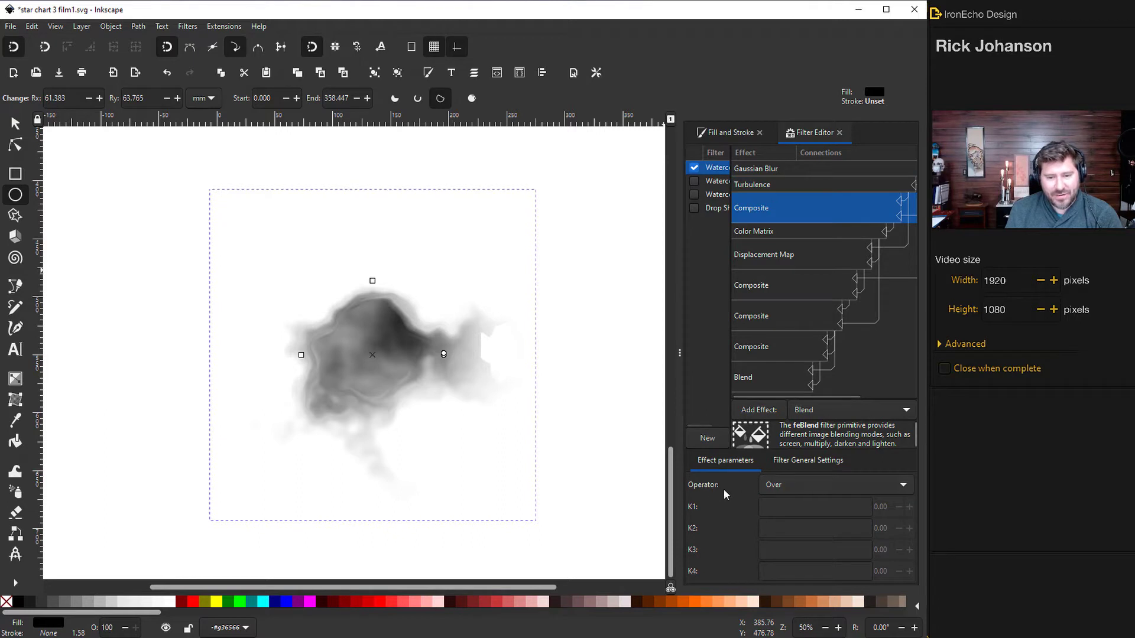
{"action": "left_click", "coordinate": [766, 232]}
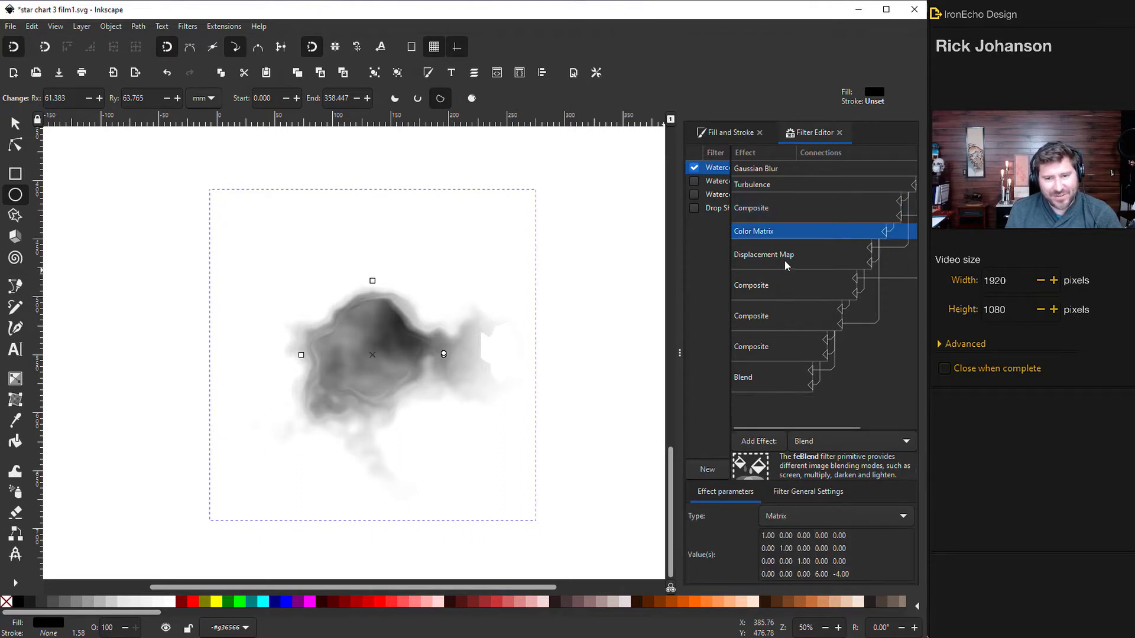
{"action": "left_click", "coordinate": [786, 262]}
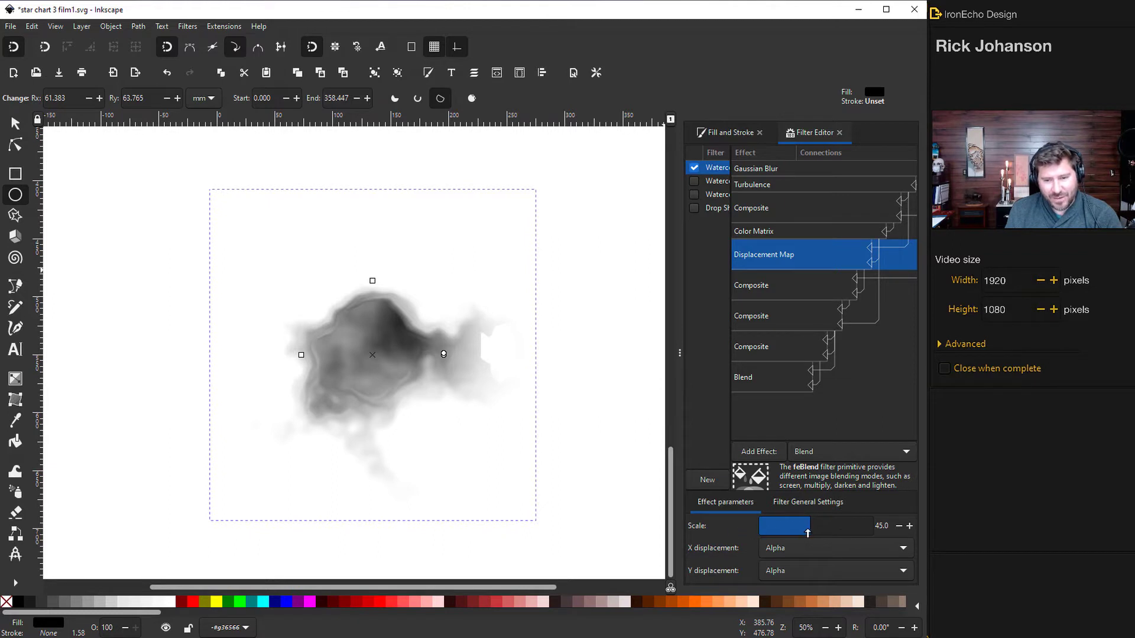
{"action": "mouse_move", "coordinate": [807, 532]}
{"action": "left_mouse_down"}
{"action": "mouse_move", "coordinate": [782, 531]}
{"action": "mouse_move", "coordinate": [823, 532]}
{"action": "mouse_move", "coordinate": [795, 532]}
{"action": "left_mouse_up"}
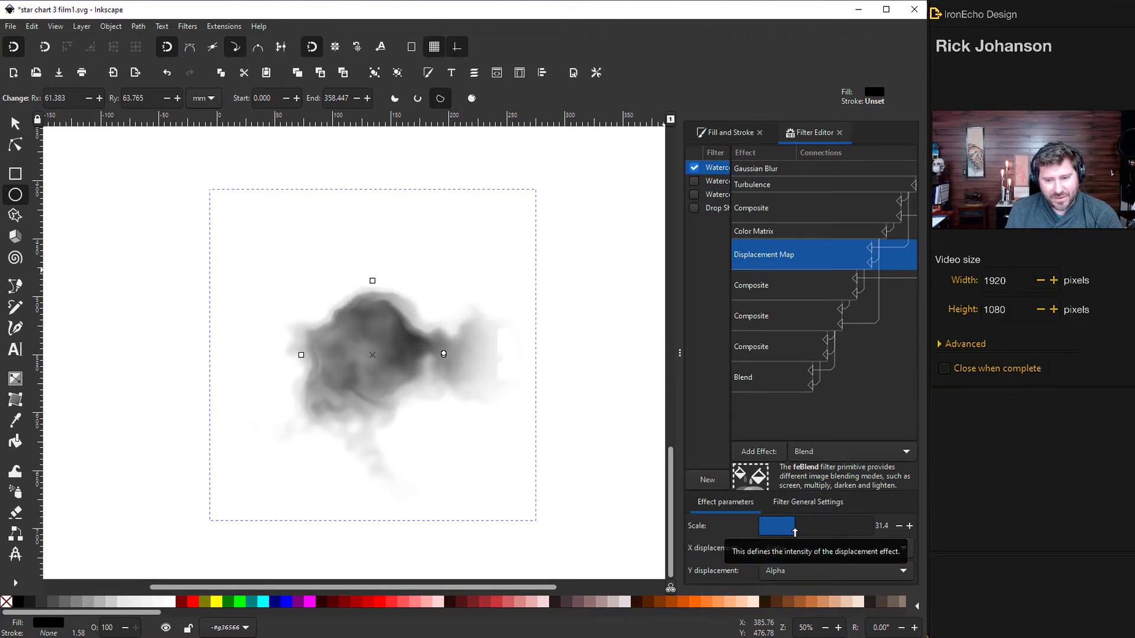
Review the remaining Composite primitives and the Blend mode, then deselect the cloud
{"action": "left_click", "coordinate": [750, 282]}
{"action": "left_click", "coordinate": [764, 325]}
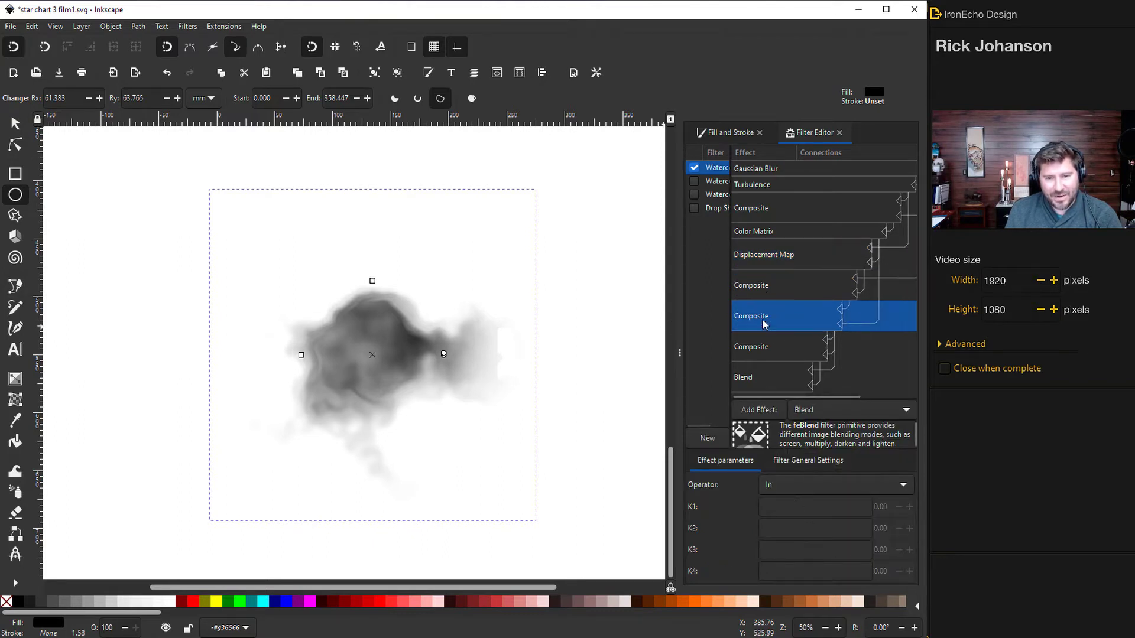
{"action": "left_click", "coordinate": [767, 361]}
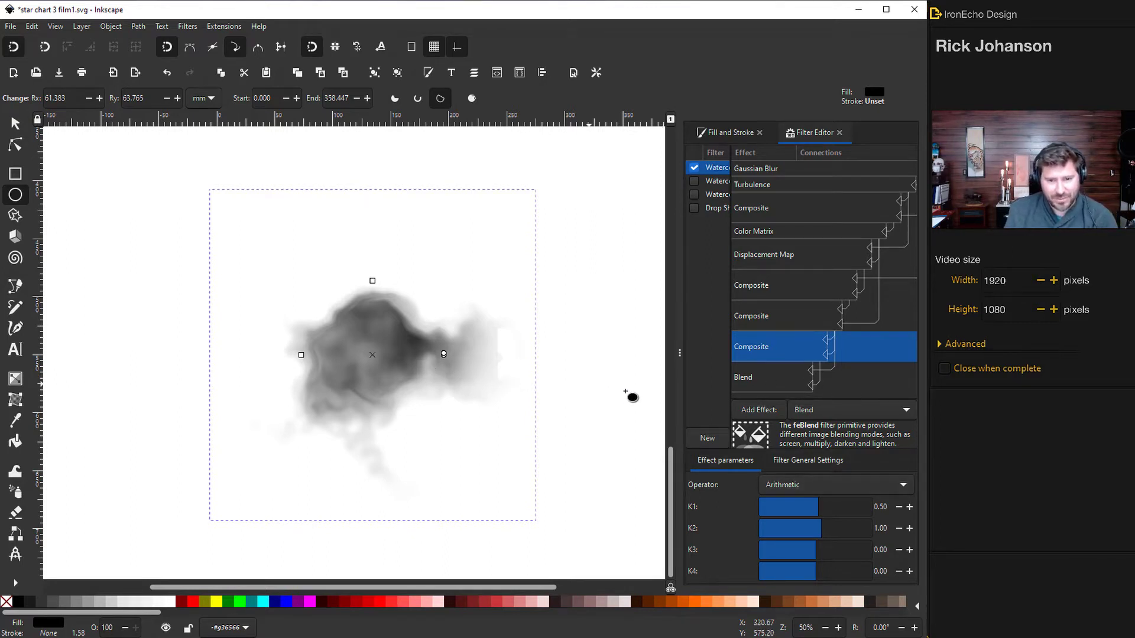
{"action": "left_click", "coordinate": [761, 382]}
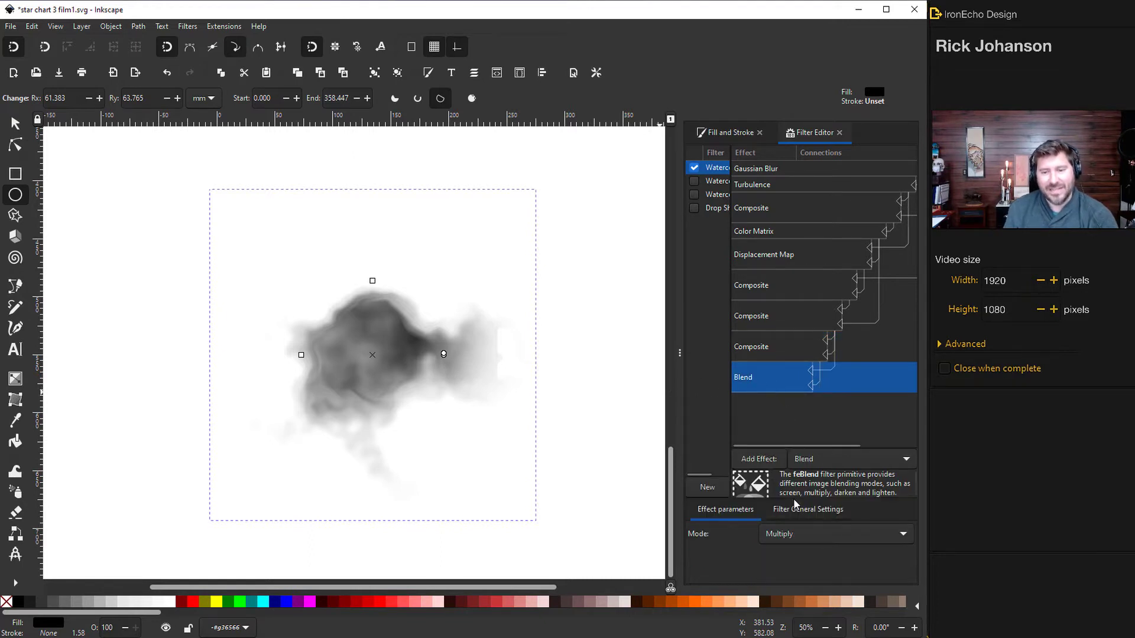
{"action": "key", "text": "s"}
{"action": "left_click", "coordinate": [603, 382]}
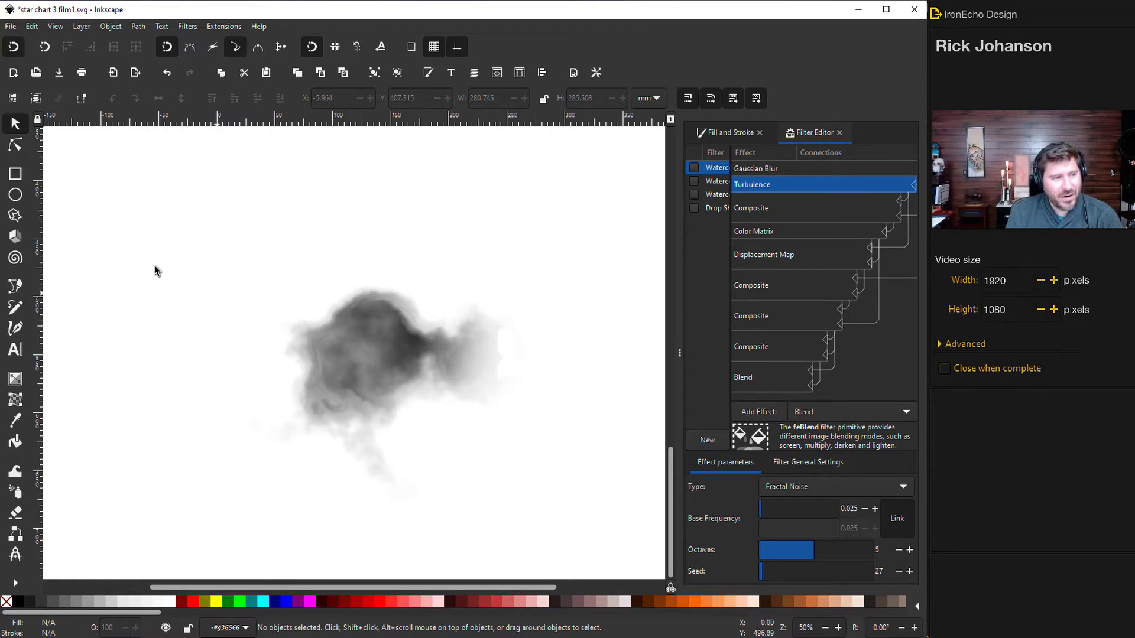
Use the Node tool to widen and heighten the cloud's ellipse and move it left
{"action": "left_click", "coordinate": [357, 355]}
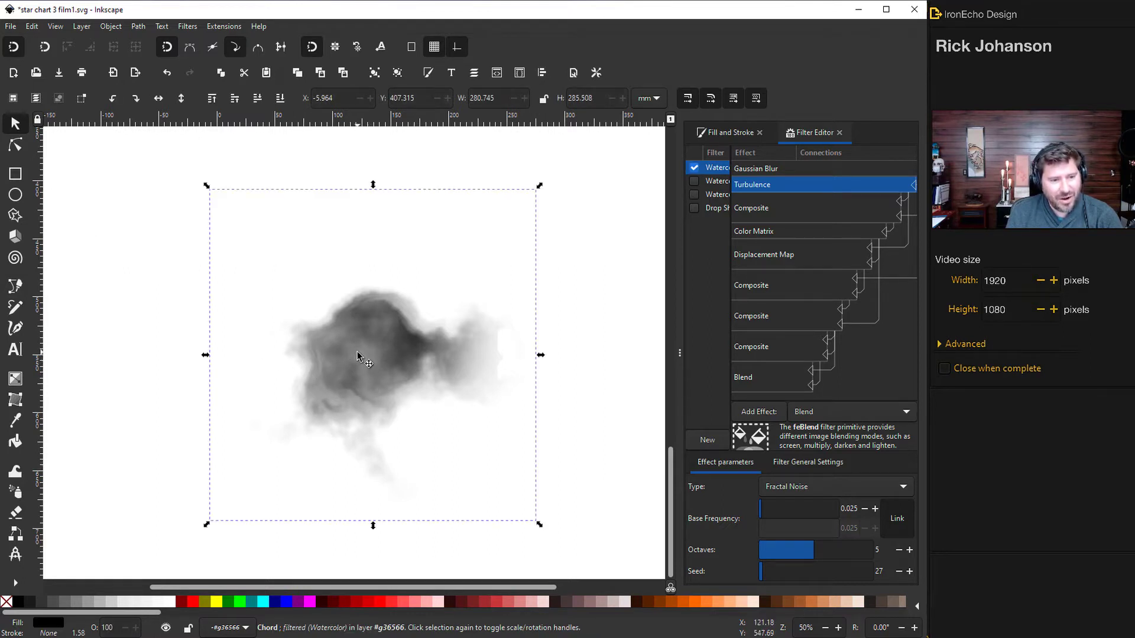
{"action": "left_click", "coordinate": [17, 148]}
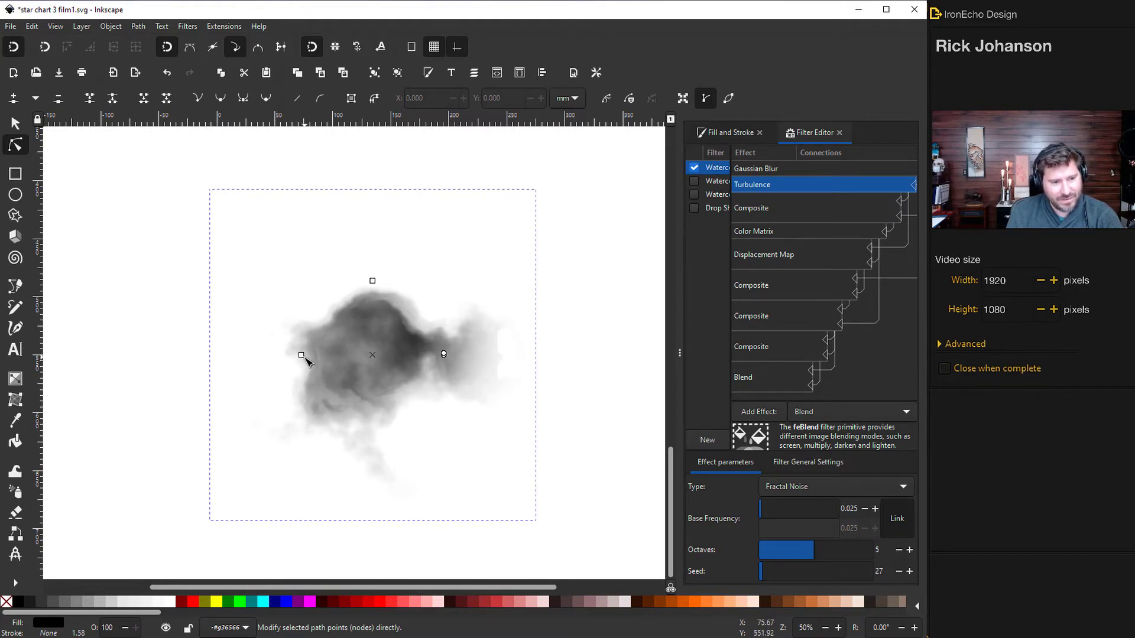
{"action": "mouse_move", "coordinate": [301, 355]}
{"action": "left_mouse_down"}
{"action": "mouse_move", "coordinate": [277, 362]}
{"action": "mouse_move", "coordinate": [298, 362]}
{"action": "mouse_move", "coordinate": [291, 342]}
{"action": "left_mouse_up"}
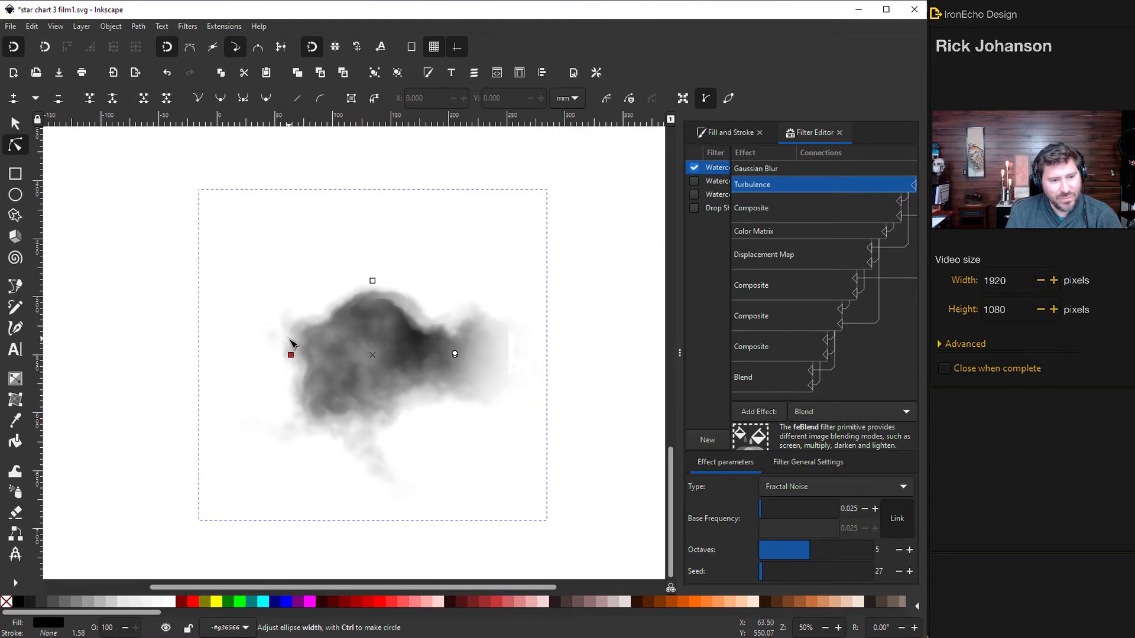
{"action": "left_click_drag", "start_coordinate": [372, 280], "coordinate": [373, 270]}
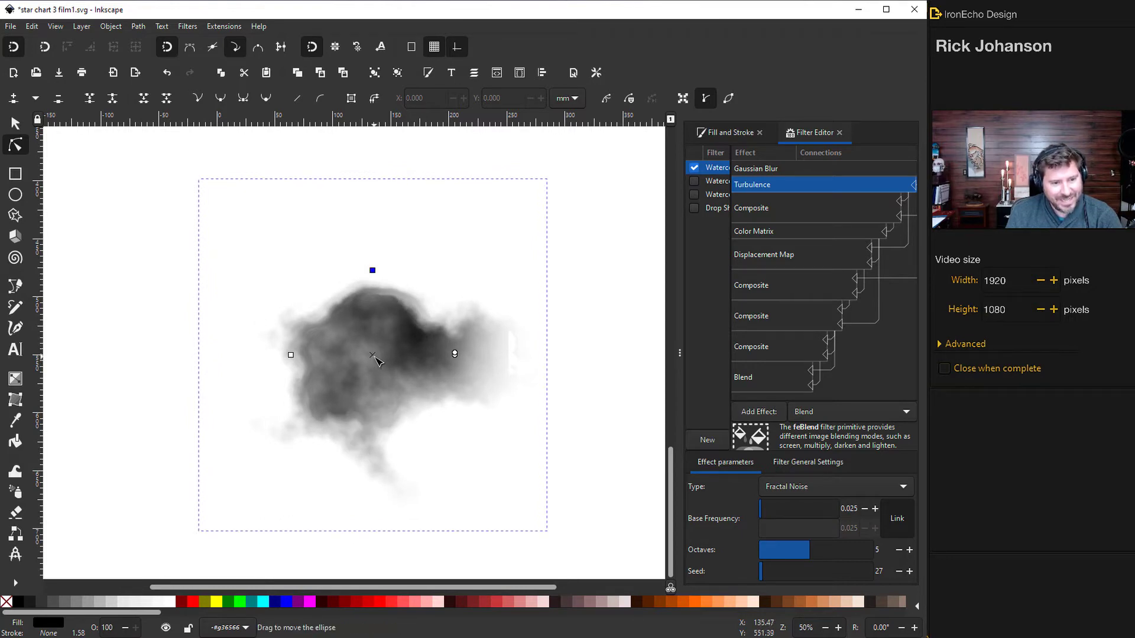
{"action": "left_click_drag", "start_coordinate": [375, 359], "coordinate": [286, 383]}
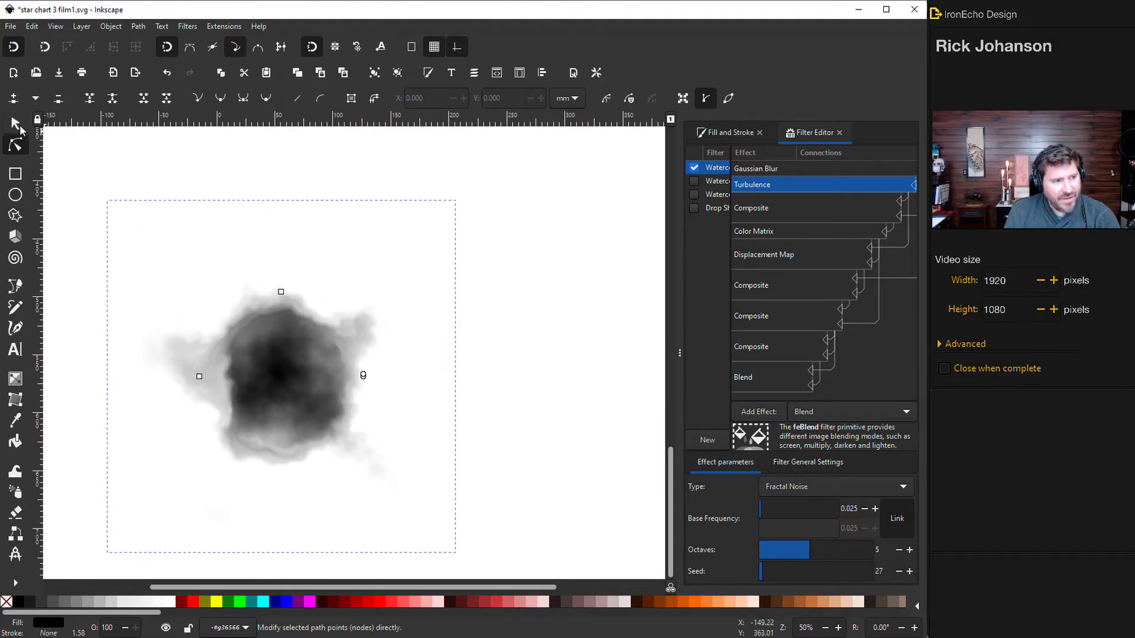
Scale the cloud up uniformly to about 372 × 377 mm and reposition it on the page
{"action": "left_click", "coordinate": [15, 124]}
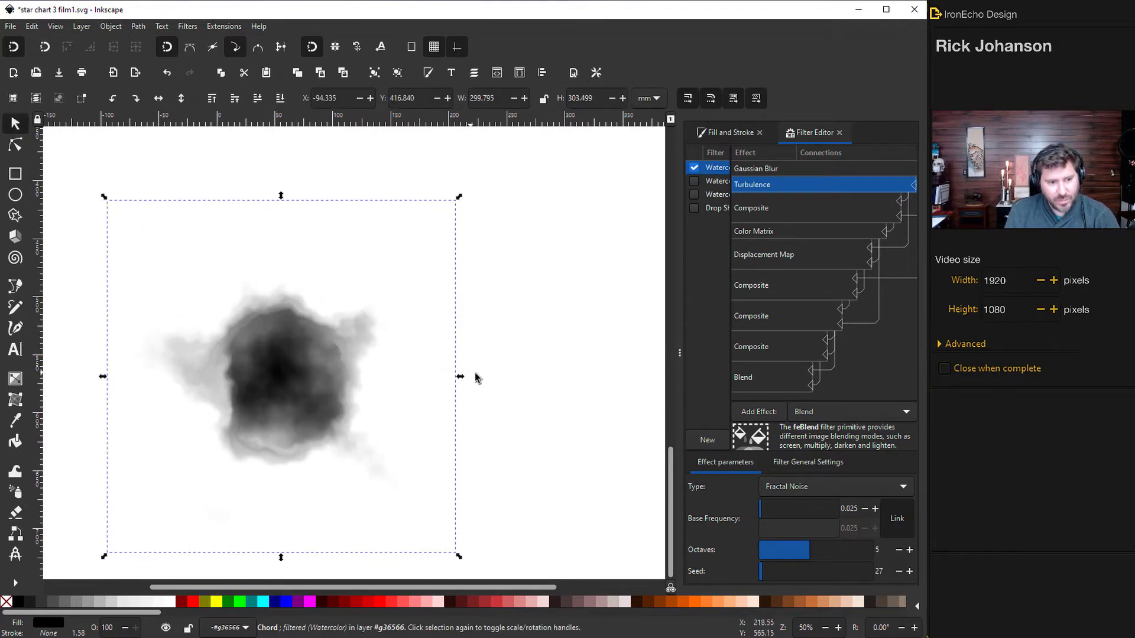
{"action": "mouse_move", "coordinate": [310, 372]}
{"action": "left_mouse_down"}
{"action": "mouse_move", "coordinate": [342, 356]}
{"action": "mouse_move", "coordinate": [314, 374]}
{"action": "left_mouse_up"}
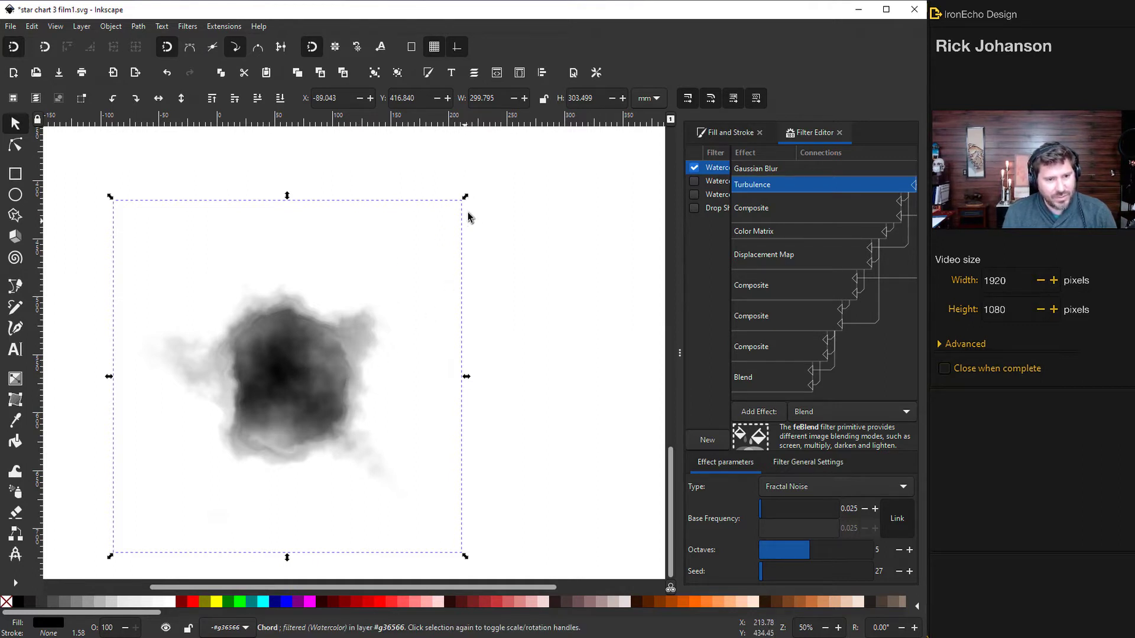
{"action": "left_click_drag", "start_coordinate": [465, 199], "coordinate": [526, 159]}
{"action": "left_click_drag", "start_coordinate": [324, 393], "coordinate": [351, 386]}
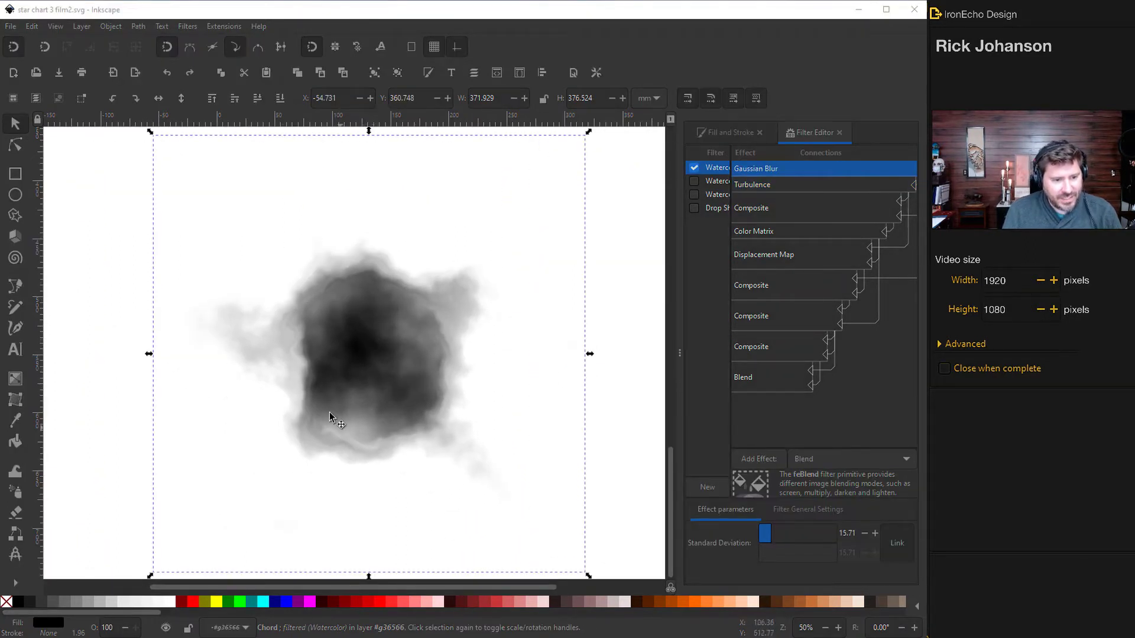
Duplicate the cloud twice and shift the copies up and to the right to darken the smoke
{"action": "left_click", "coordinate": [363, 340]}
{"action": "left_click", "coordinate": [393, 370]}
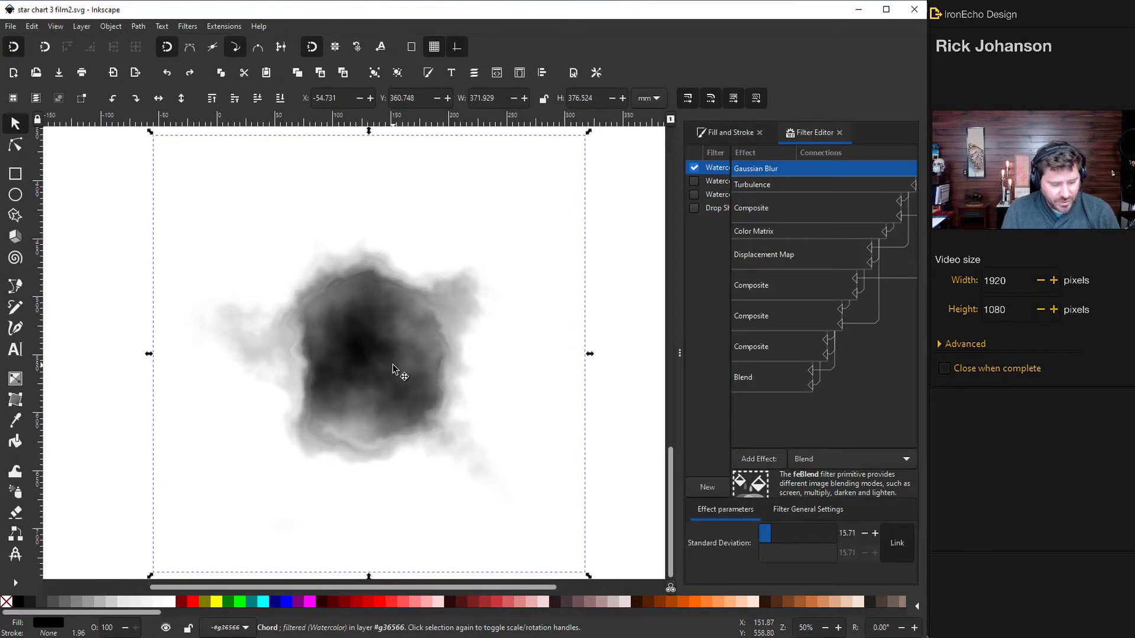
{"action": "key", "text": "ctrl+d"}
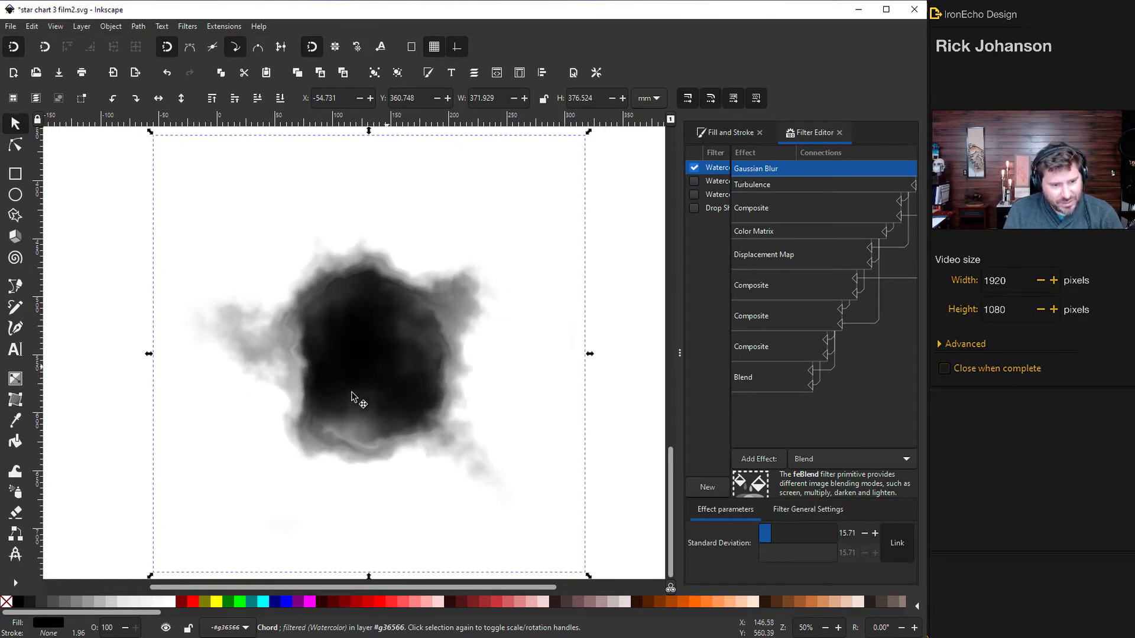
{"action": "left_click", "coordinate": [349, 367]}
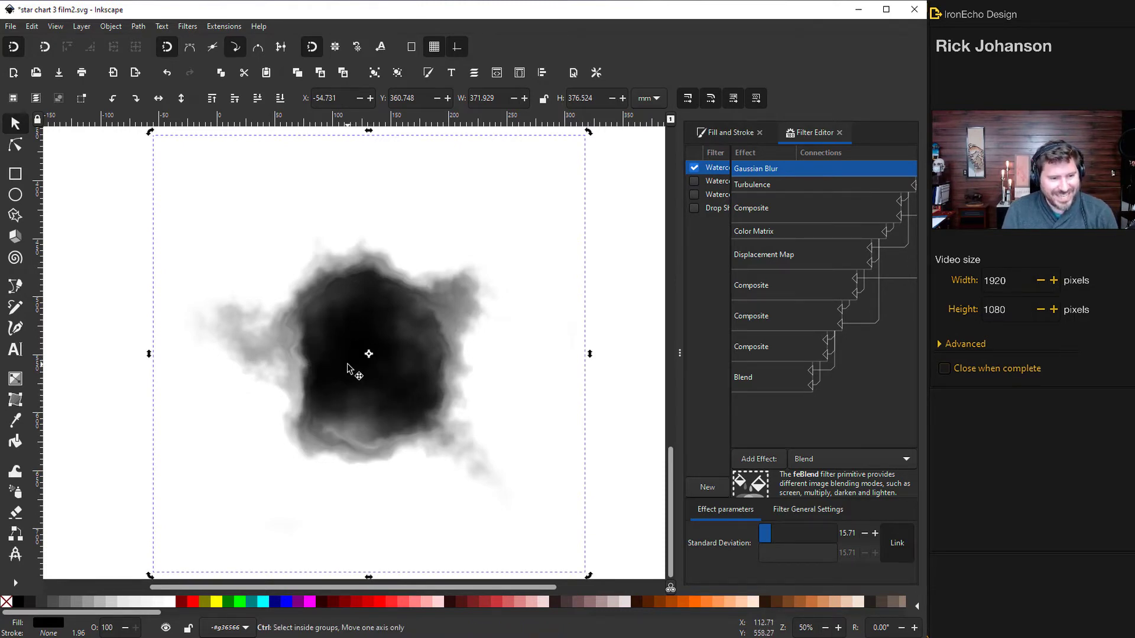
{"action": "key", "text": "ctrl+d"}
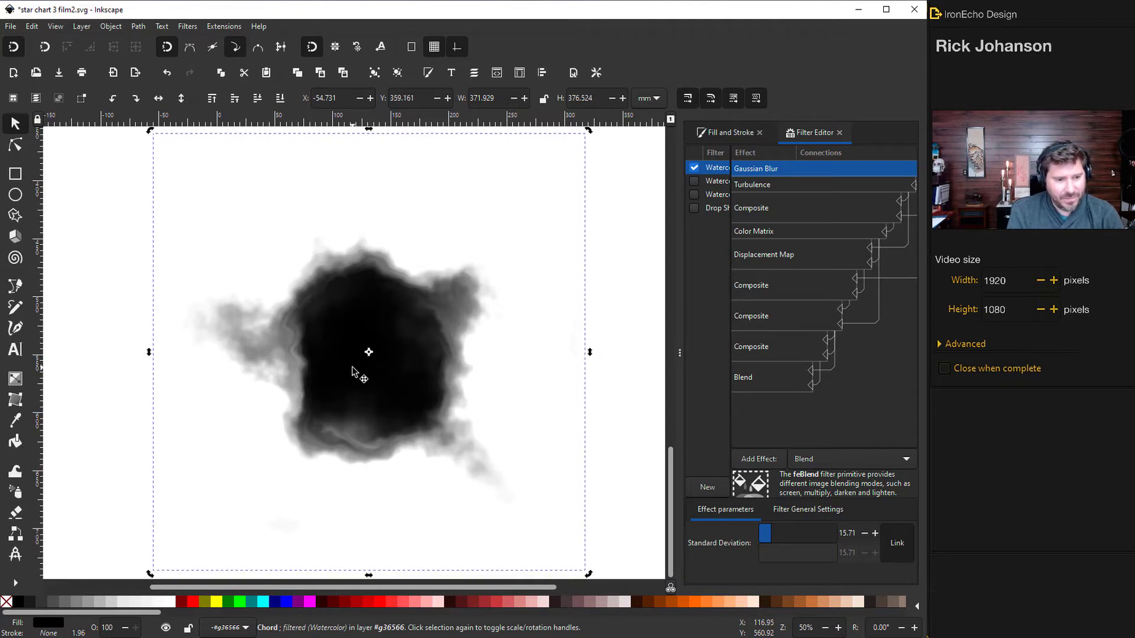
{"action": "left_click_drag", "start_coordinate": [353, 371], "coordinate": [310, 349]}
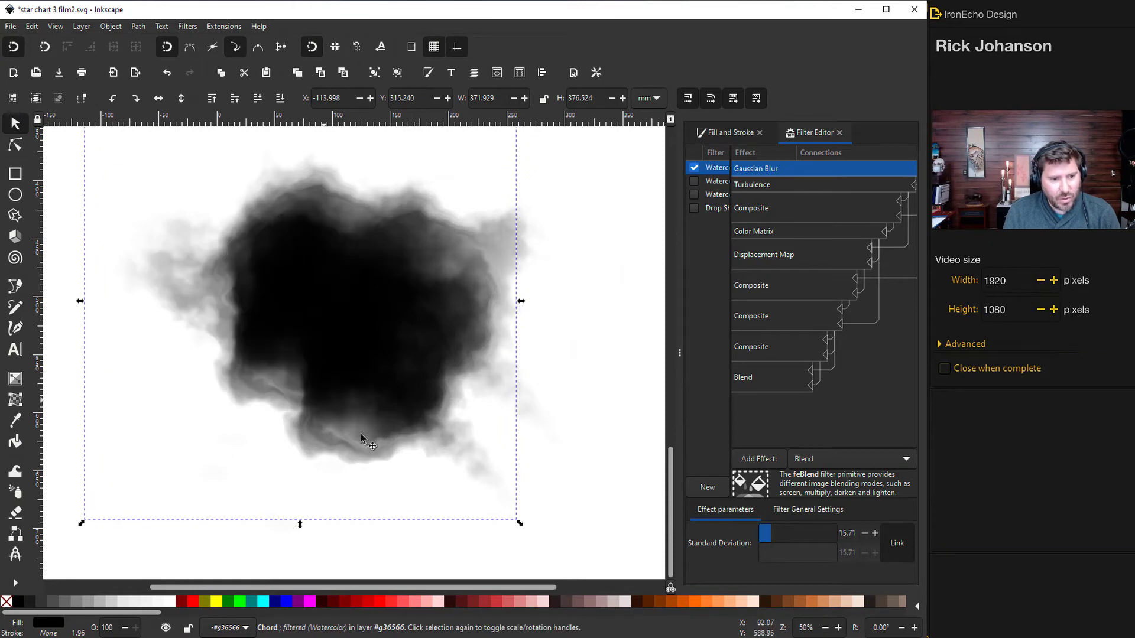
{"action": "left_click", "coordinate": [321, 305]}
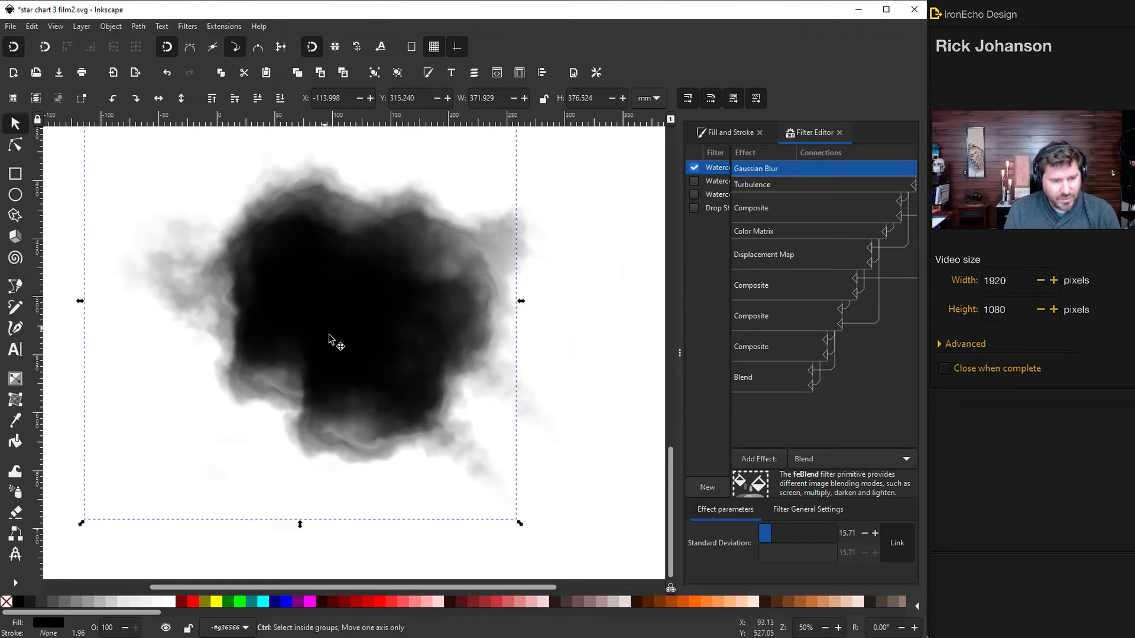
{"action": "left_click_drag", "start_coordinate": [331, 337], "coordinate": [471, 250]}
{"action": "key", "text": "Escape"}
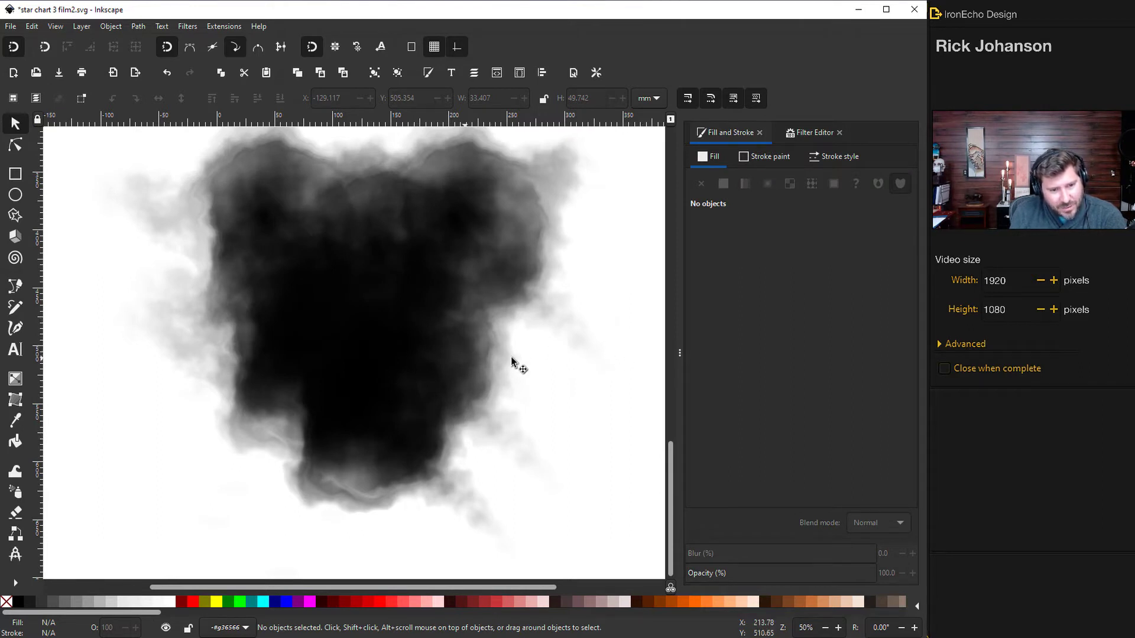
Draw a closed four-corner trapezoid with the Pen tool, wider at the top, filled blue 007dae
{"action": "left_click", "coordinate": [15, 286]}
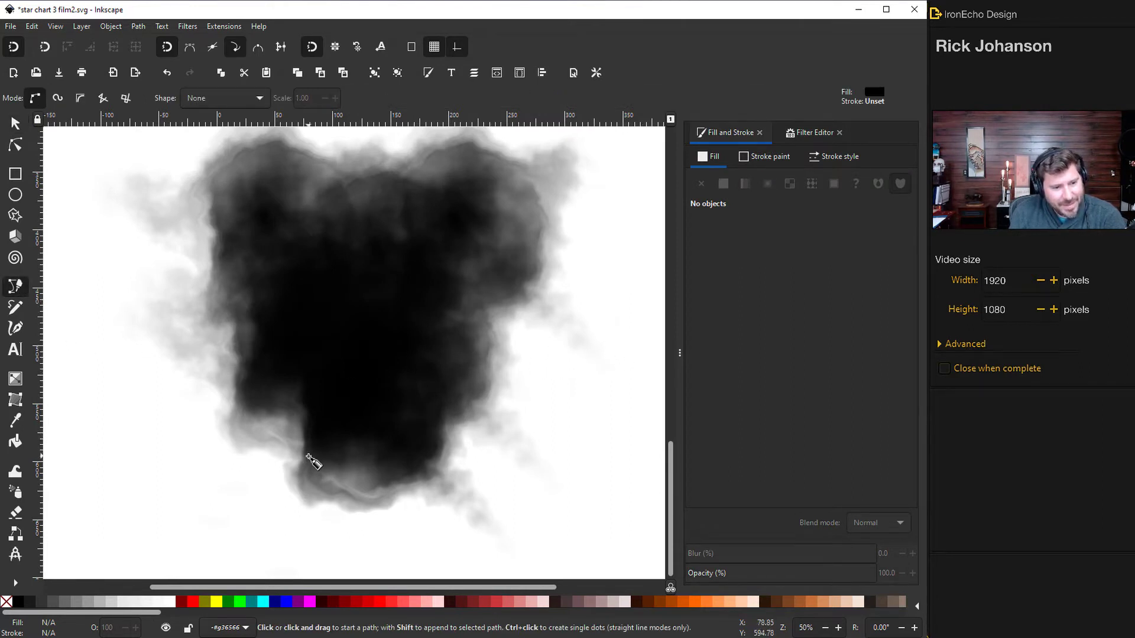
{"action": "left_click", "coordinate": [305, 476]}
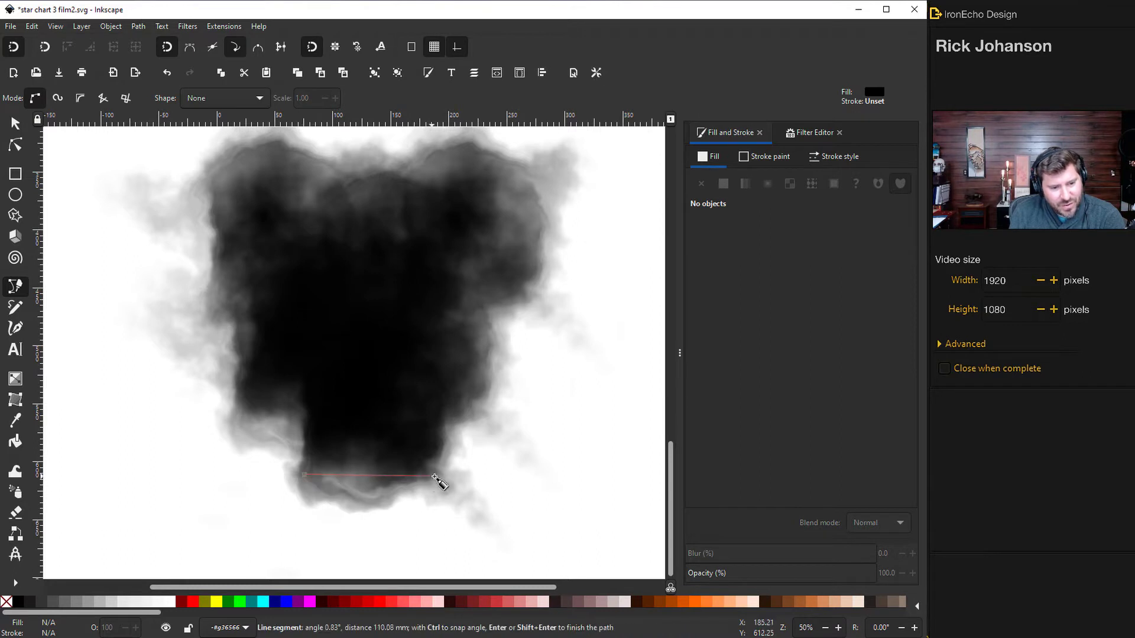
{"action": "left_click", "coordinate": [448, 476]}
{"action": "left_click", "coordinate": [534, 214]}
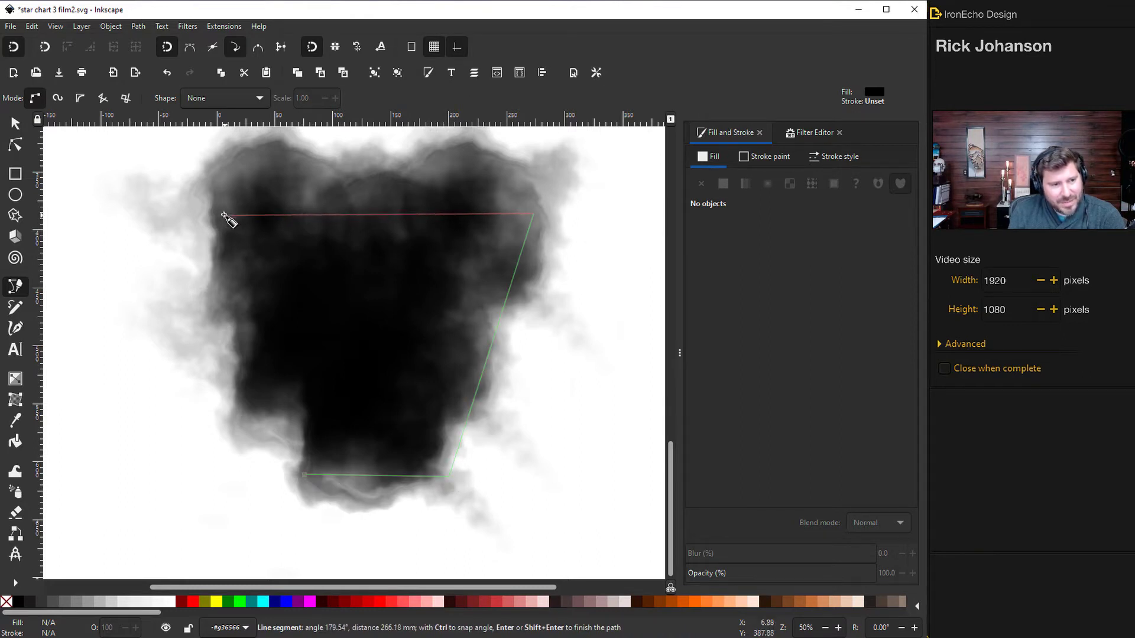
{"action": "left_click", "coordinate": [220, 214]}
{"action": "left_click", "coordinate": [305, 475]}
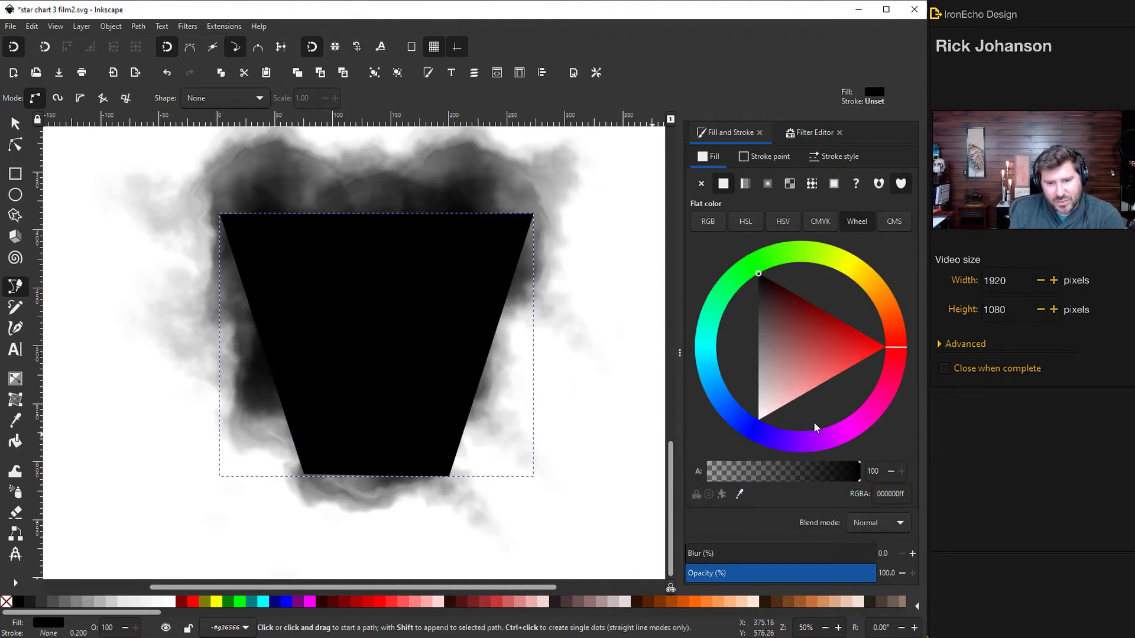
{"action": "left_click_drag", "start_coordinate": [895, 351], "coordinate": [707, 375]}
{"action": "left_click", "coordinate": [765, 383]}
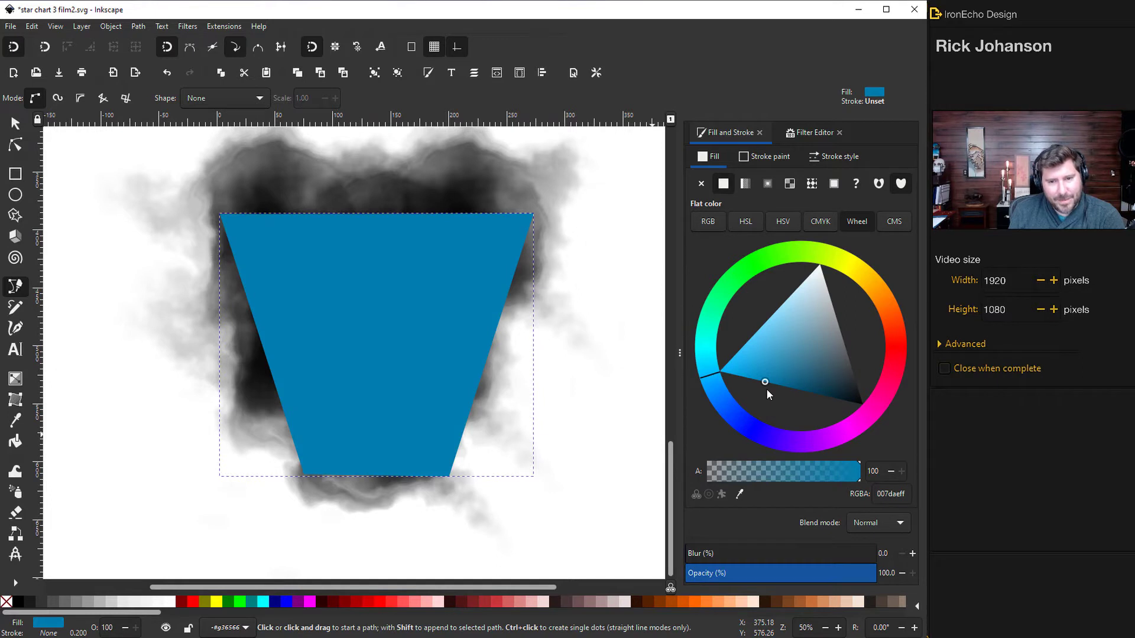
Switch the trapezoid fill to a linear gradient running vertically from top edge to bottom
{"action": "left_click", "coordinate": [745, 184]}
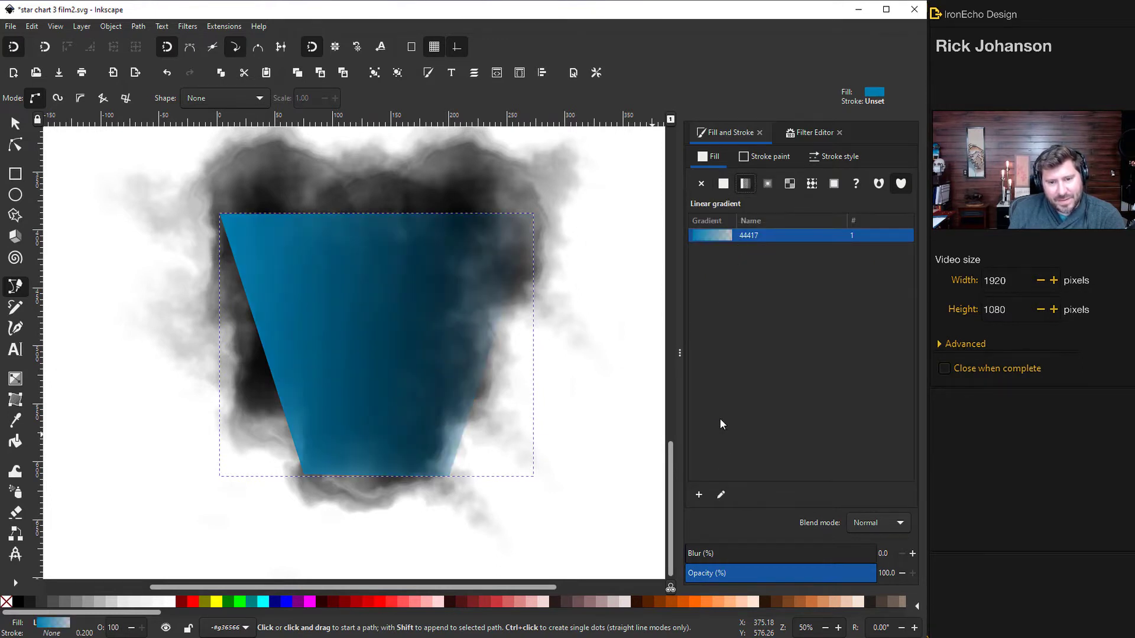
{"action": "left_click", "coordinate": [723, 495]}
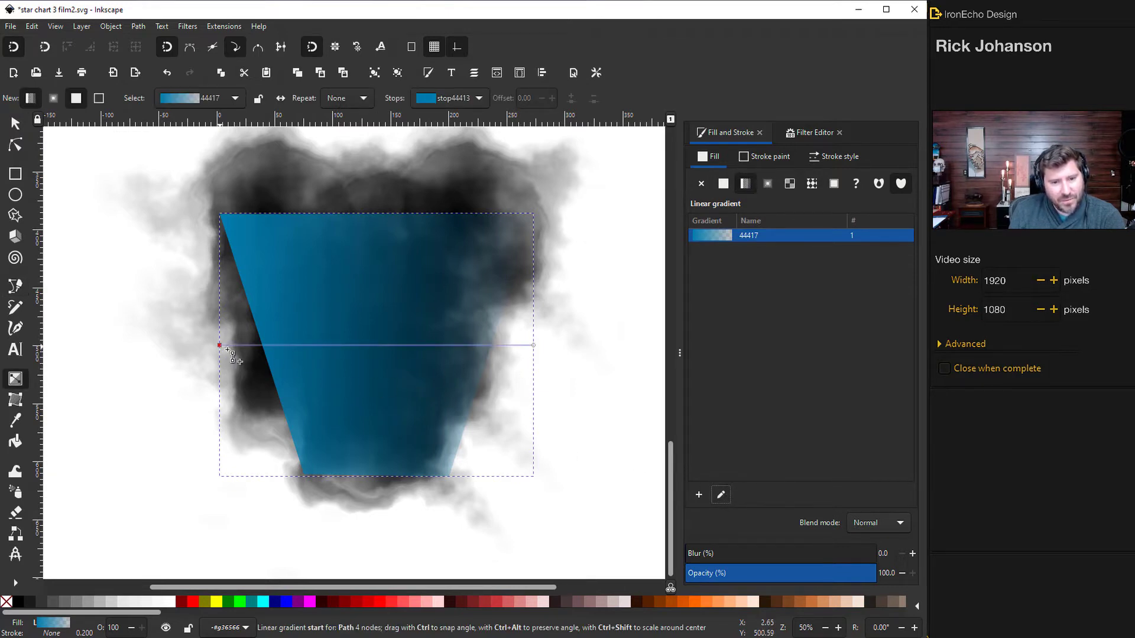
{"action": "left_click_drag", "start_coordinate": [220, 346], "coordinate": [373, 219]}
{"action": "left_click_drag", "start_coordinate": [533, 347], "coordinate": [370, 459]}
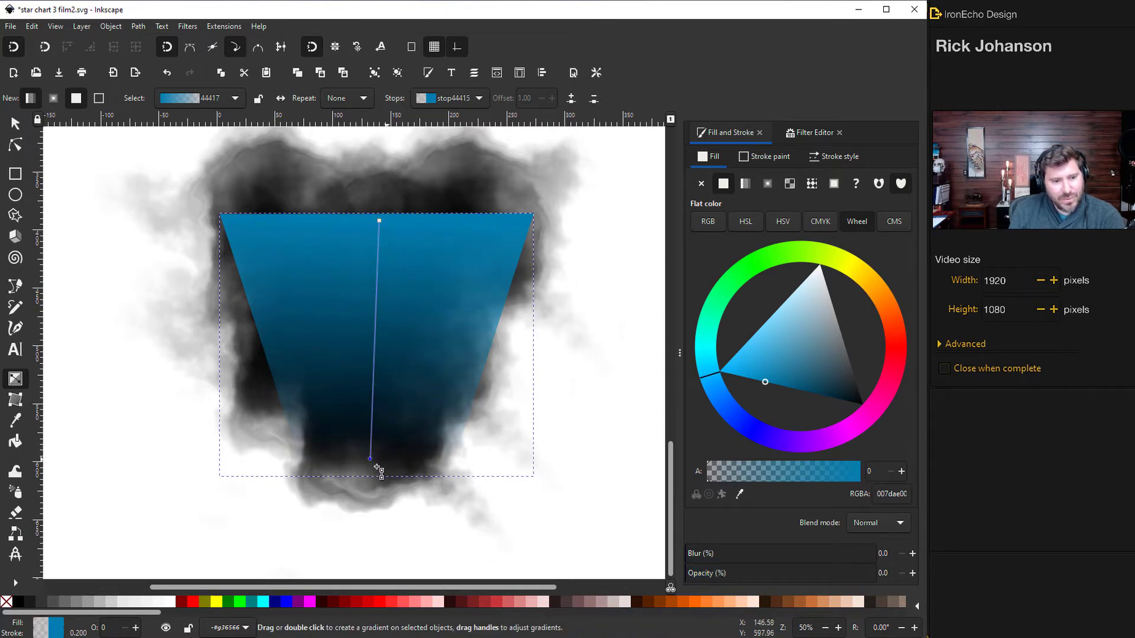
Add a darker semi-transparent middle stop and make the top gradient stop nearly black
{"action": "double_click", "coordinate": [376, 322]}
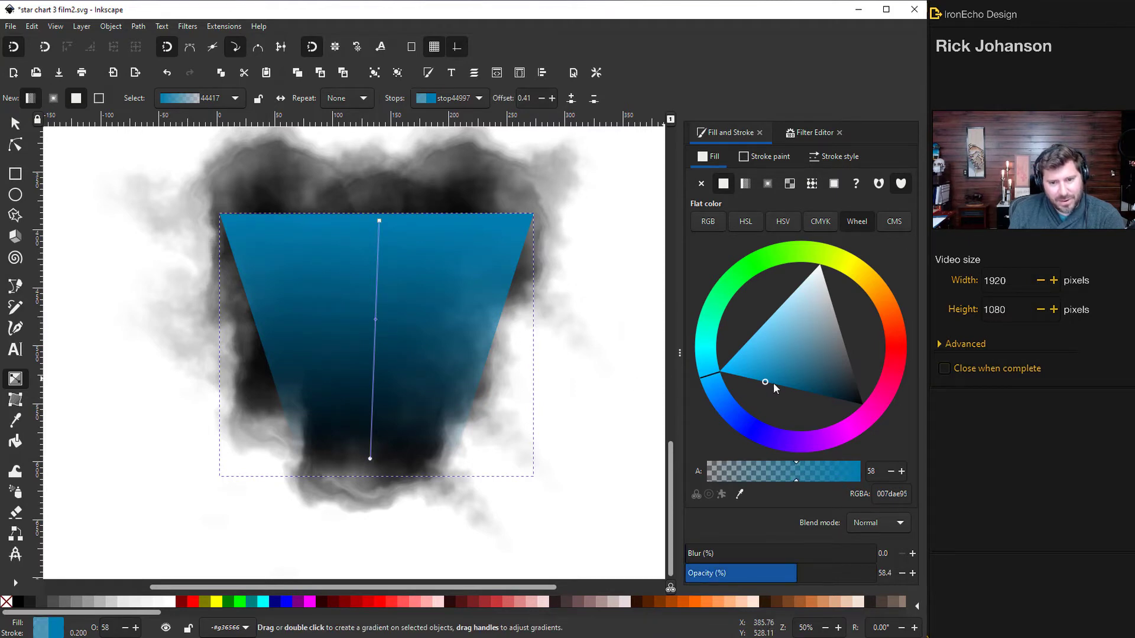
{"action": "left_click_drag", "start_coordinate": [771, 377], "coordinate": [785, 389]}
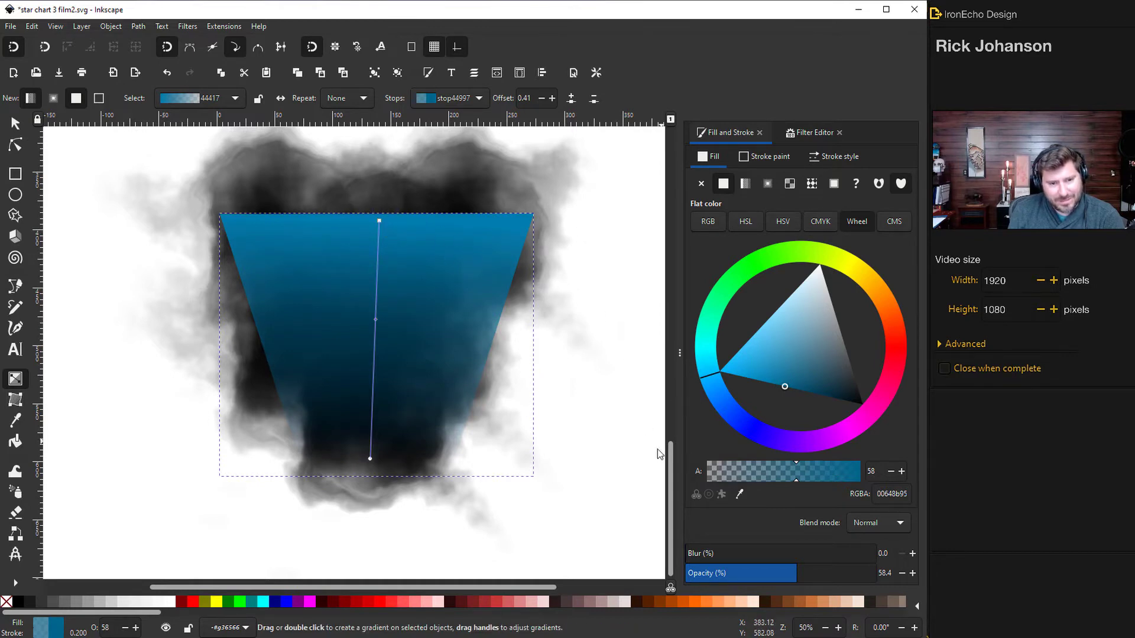
{"action": "left_click", "coordinate": [379, 222]}
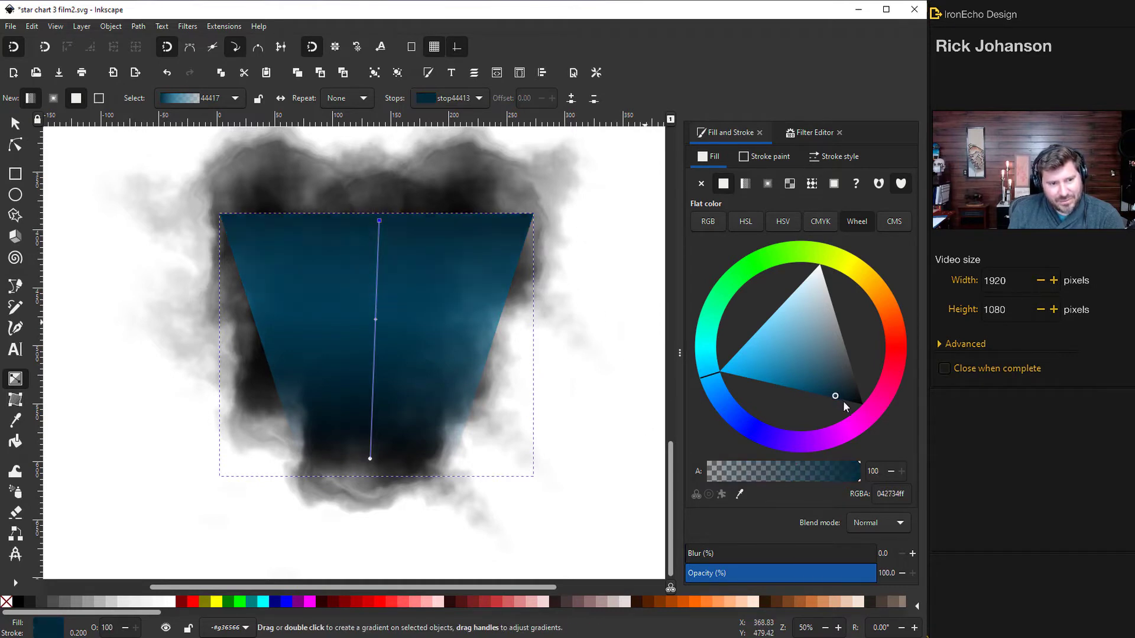
{"action": "left_click_drag", "start_coordinate": [843, 401], "coordinate": [884, 427]}
Lower the trapezoid to the bottom of the stack and save star chart 3 film2.svg
{"action": "key", "text": "s"}
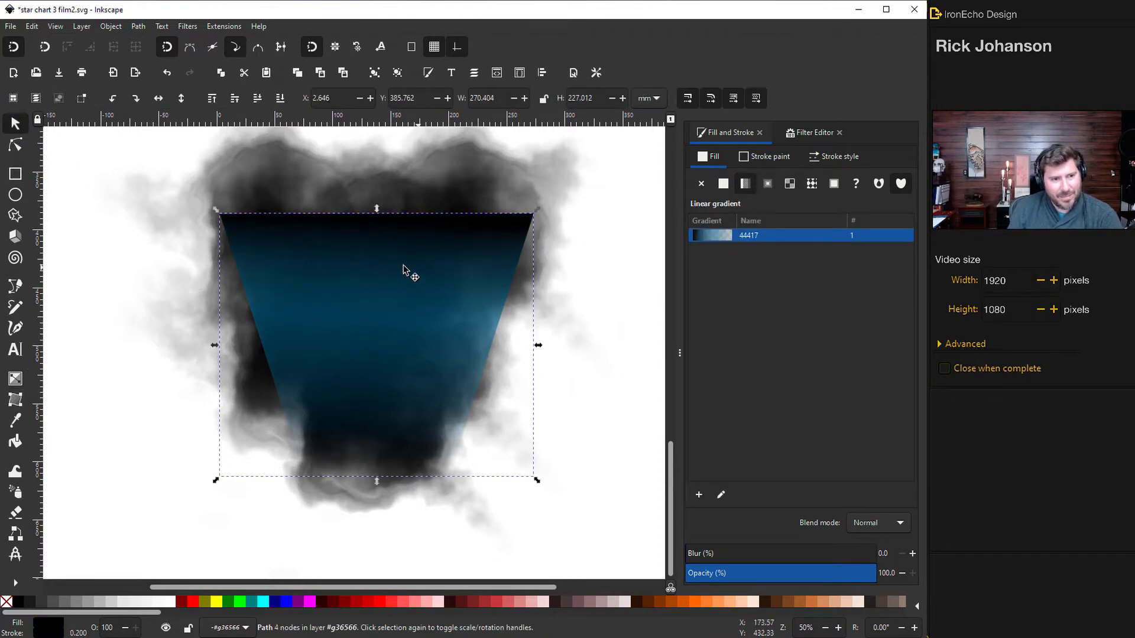
{"action": "left_click", "coordinate": [277, 100]}
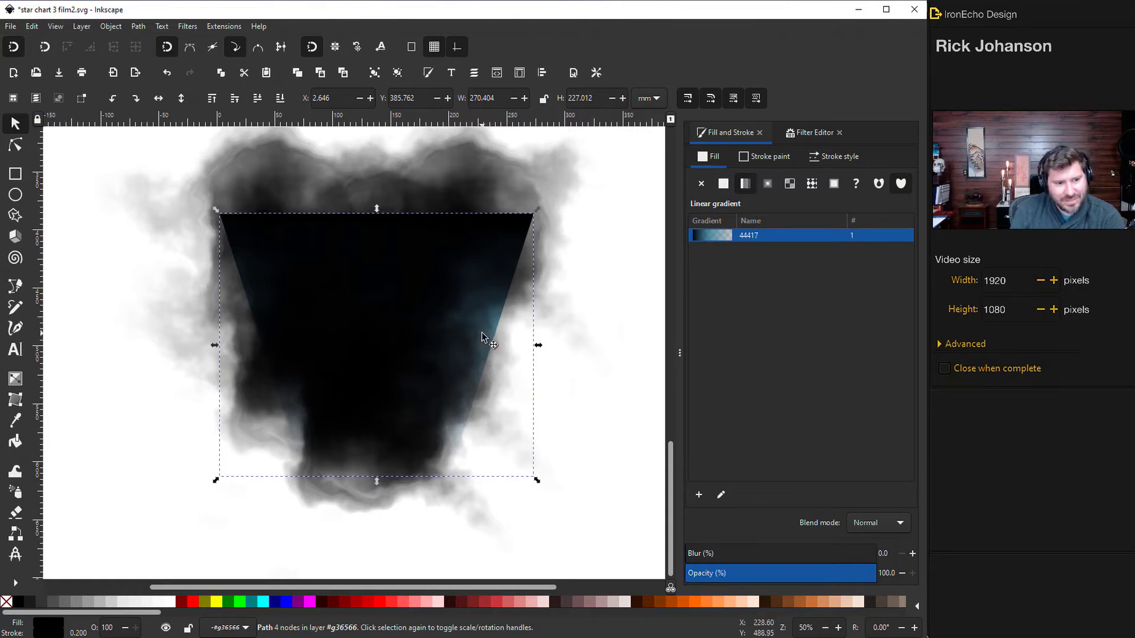
{"action": "key", "text": "Escape"}
{"action": "key", "text": "ctrl+s"}
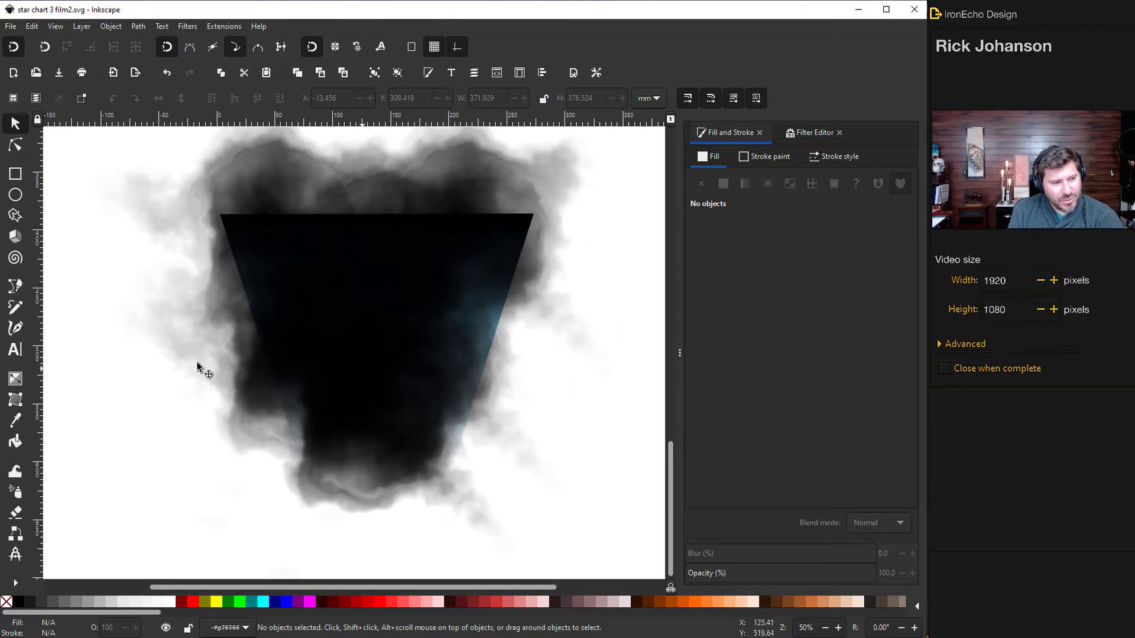
Draw a closed curved smoke shape over the cloud and fill it orange ff9500
{"action": "left_click", "coordinate": [16, 286]}
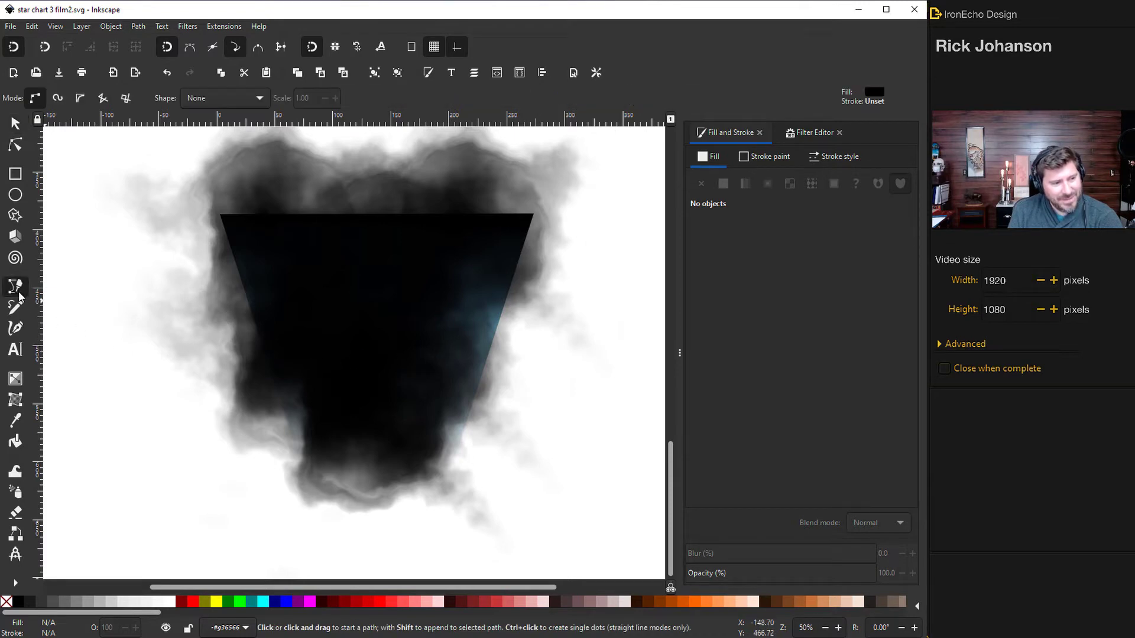
{"action": "left_click", "coordinate": [446, 359]}
{"action": "left_click_drag", "start_coordinate": [359, 387], "coordinate": [380, 406]}
{"action": "left_click", "coordinate": [294, 456]}
{"action": "left_click", "coordinate": [509, 431]}
{"action": "left_click", "coordinate": [506, 305]}
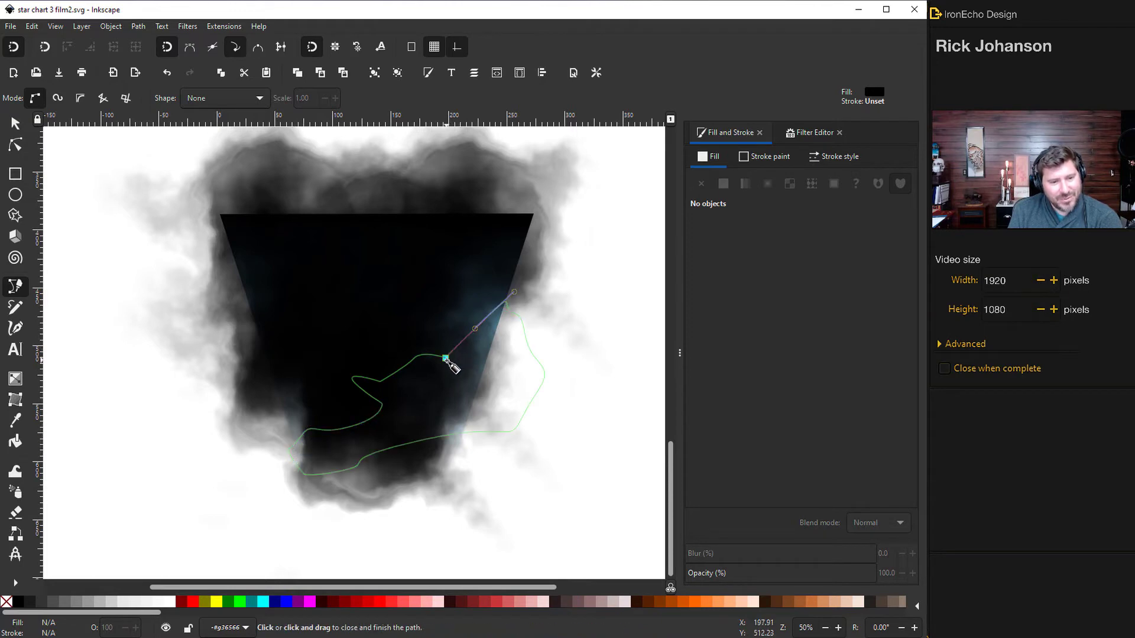
{"action": "left_click", "coordinate": [446, 359]}
{"action": "left_click_drag", "start_coordinate": [733, 269], "coordinate": [884, 294]}
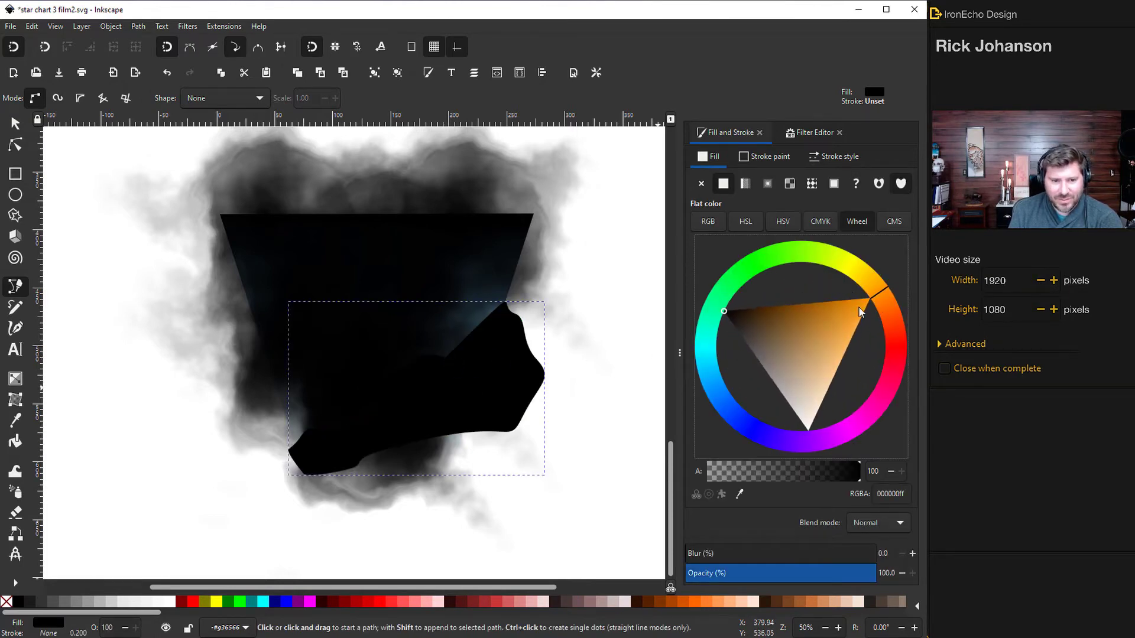
{"action": "left_click", "coordinate": [867, 301]}
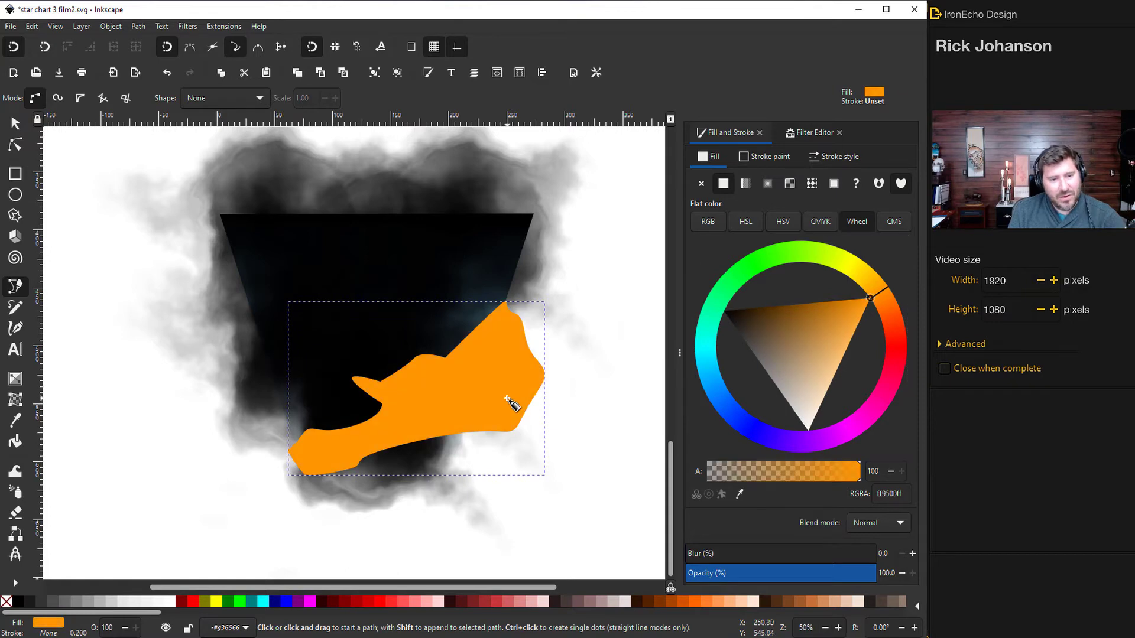
Apply a texture filter to the orange shape and raise its blur to about 31.7%
{"action": "left_click", "coordinate": [187, 26]}
{"action": "mouse_move", "coordinate": [248, 292]}
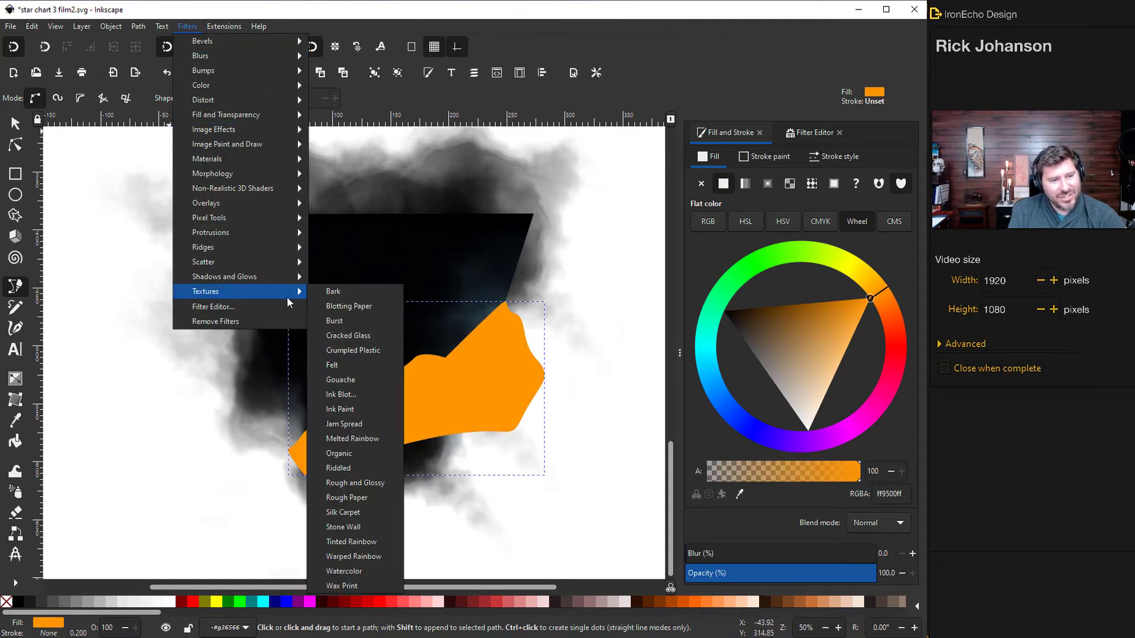
{"action": "left_click", "coordinate": [340, 364]}
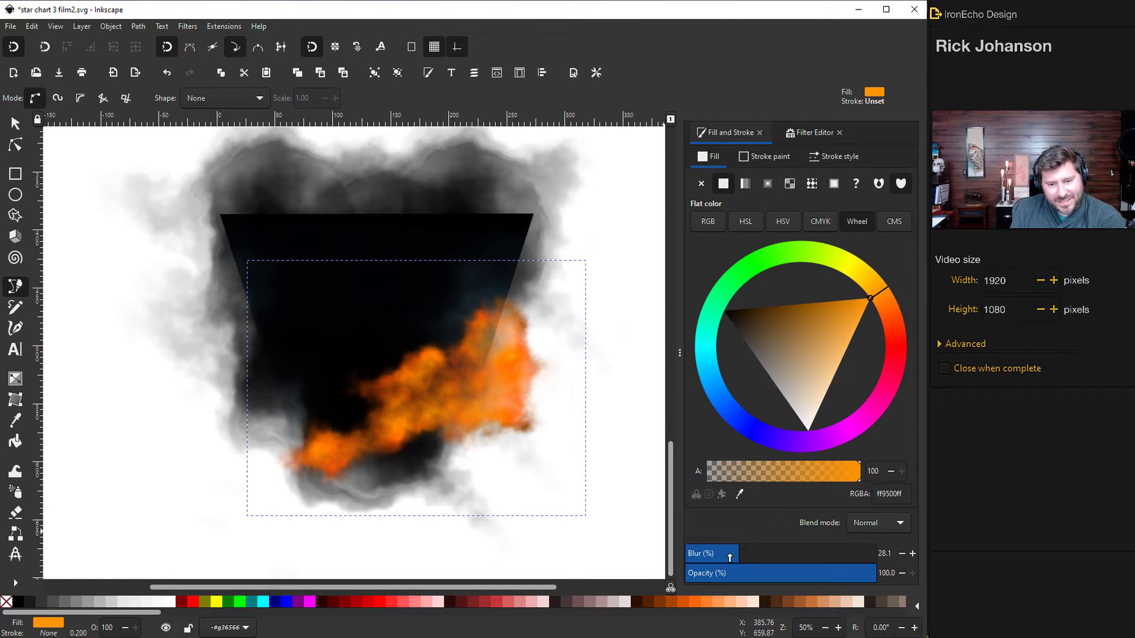
{"action": "left_click_drag", "start_coordinate": [728, 558], "coordinate": [688, 554]}
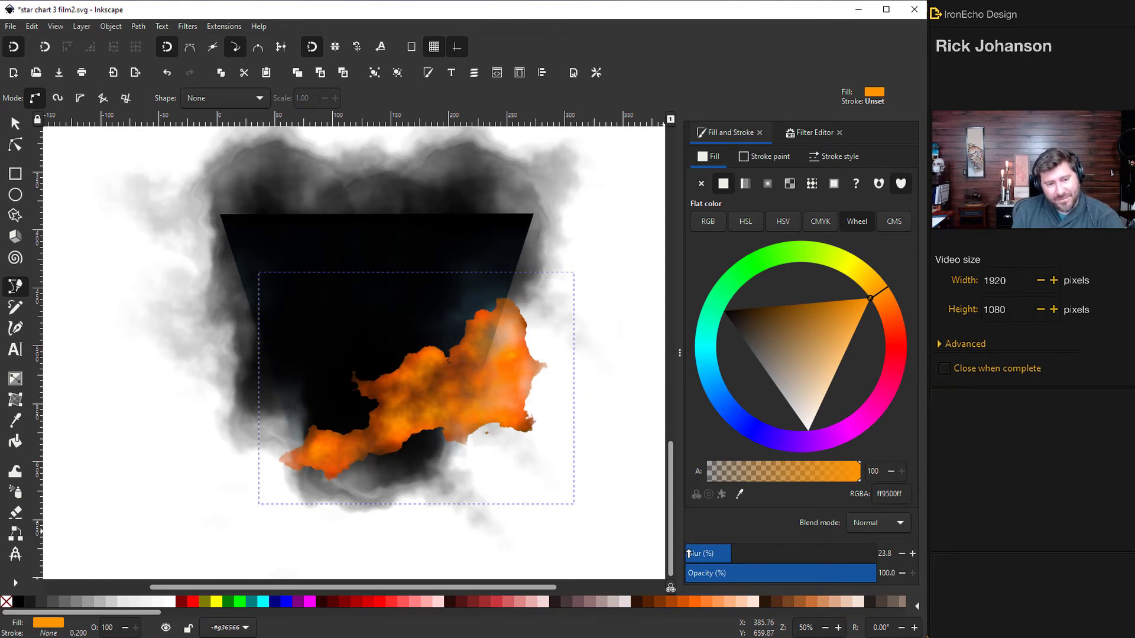
{"action": "left_click_drag", "start_coordinate": [691, 553], "coordinate": [745, 554]}
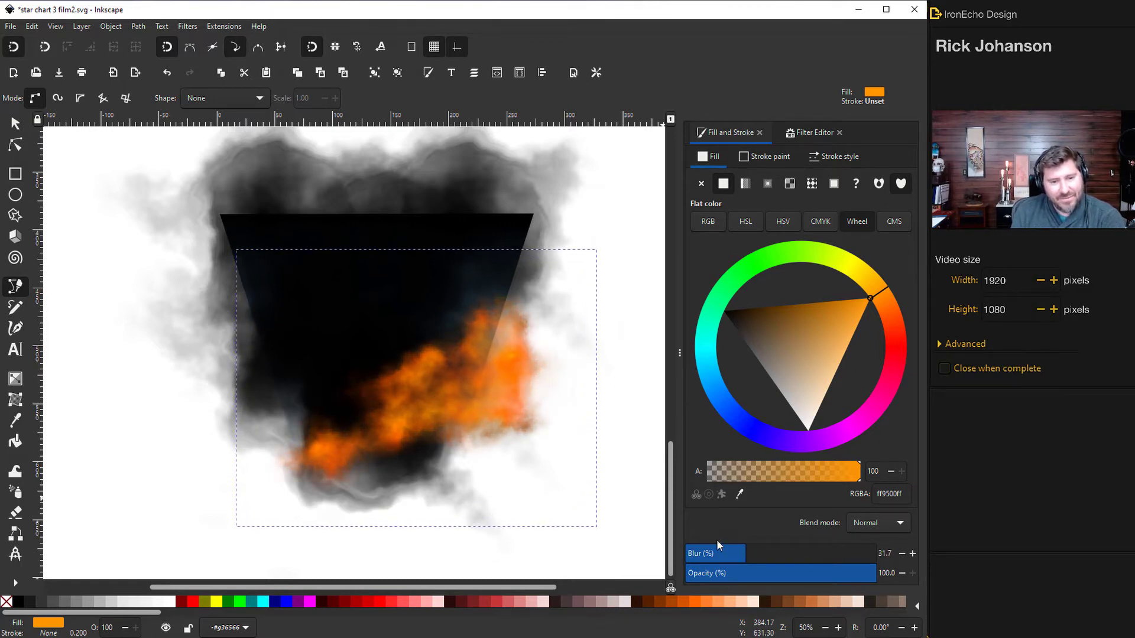
In the smoke's Felt filter, reduce the Turbulence octaves and set the Displacement Map scale to 25
{"action": "left_click", "coordinate": [191, 28]}
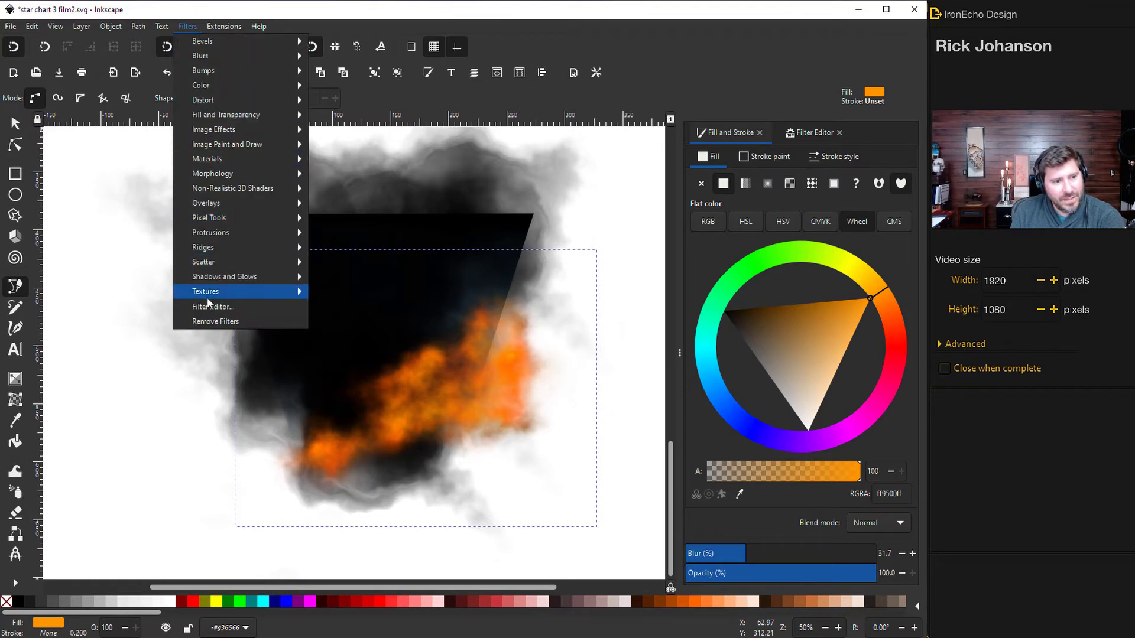
{"action": "left_click", "coordinate": [204, 305]}
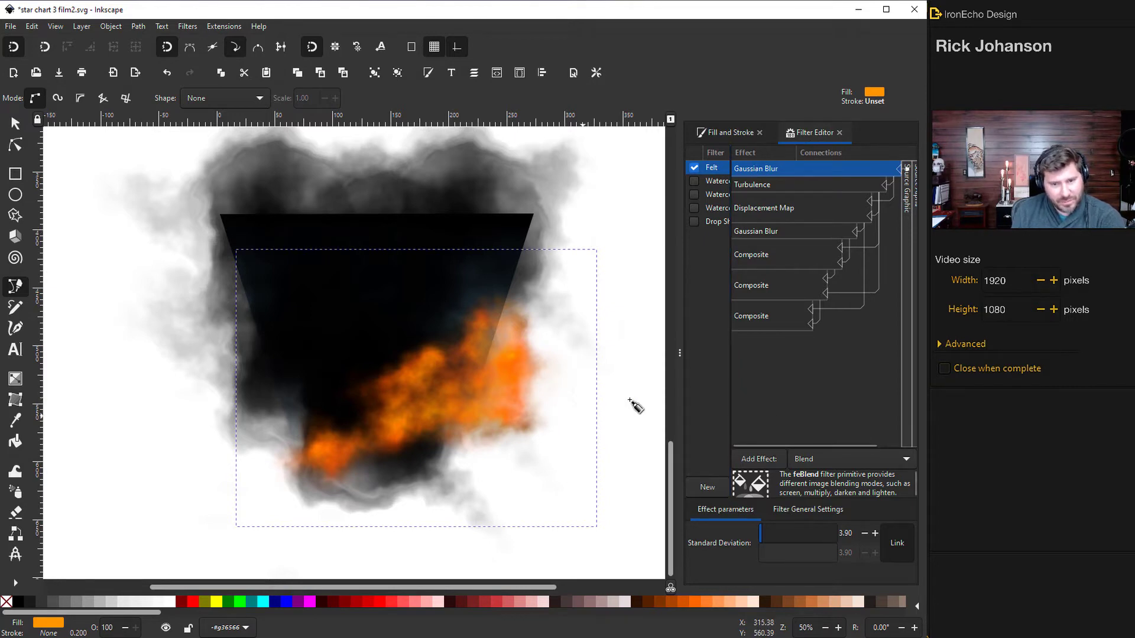
{"action": "left_click", "coordinate": [754, 185]}
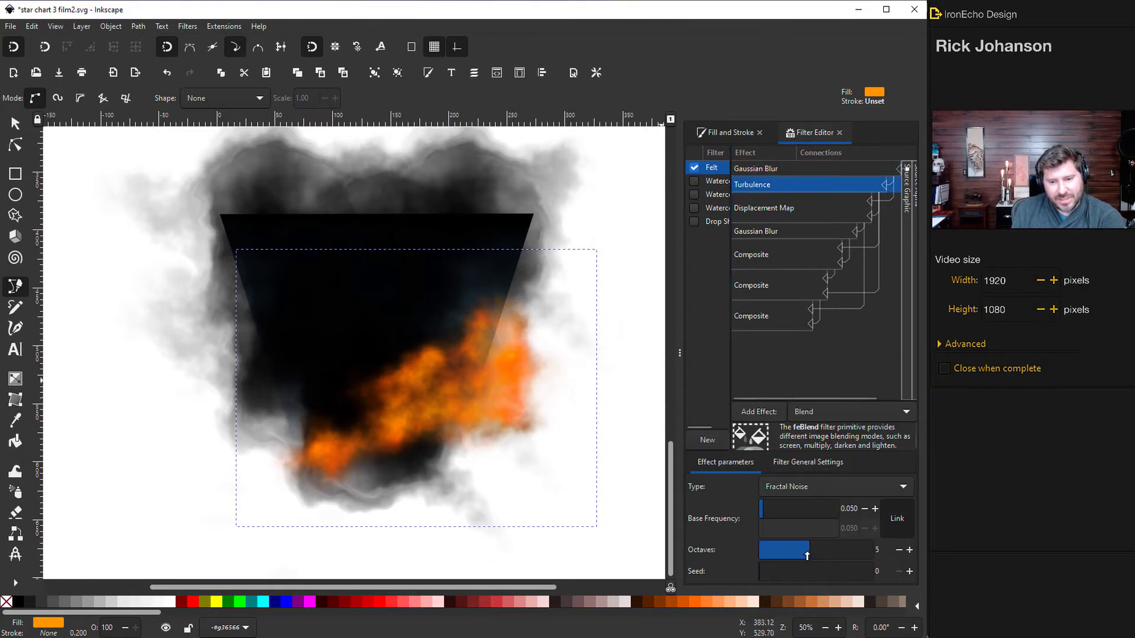
{"action": "mouse_move", "coordinate": [799, 557]}
{"action": "left_mouse_down"}
{"action": "mouse_move", "coordinate": [788, 556]}
{"action": "mouse_move", "coordinate": [815, 556]}
{"action": "left_mouse_up"}
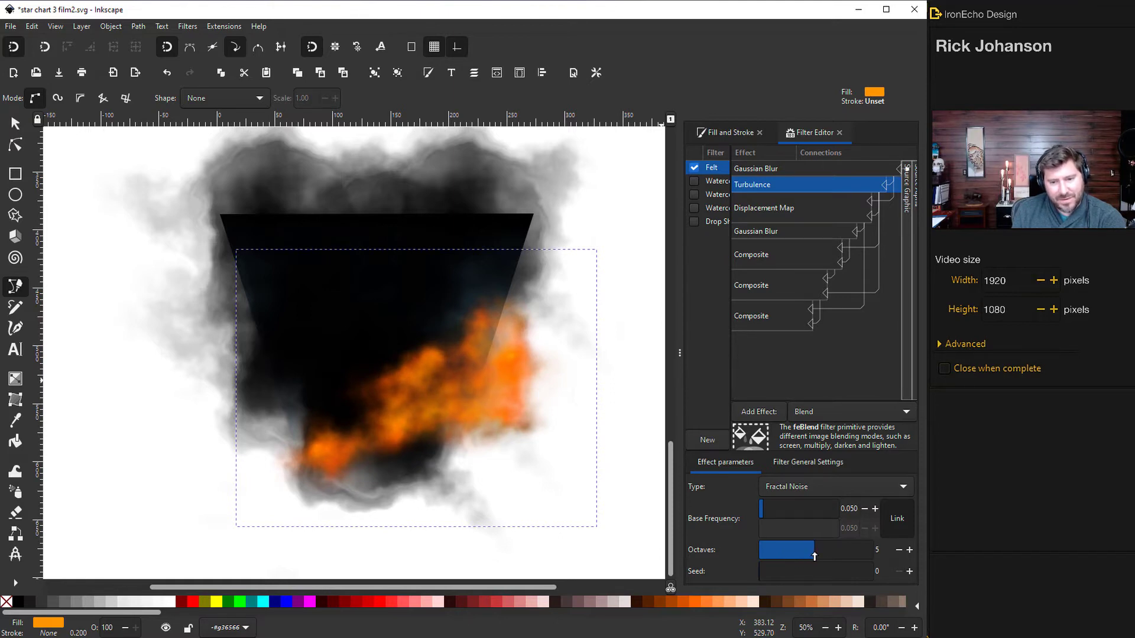
{"action": "left_click", "coordinate": [771, 208]}
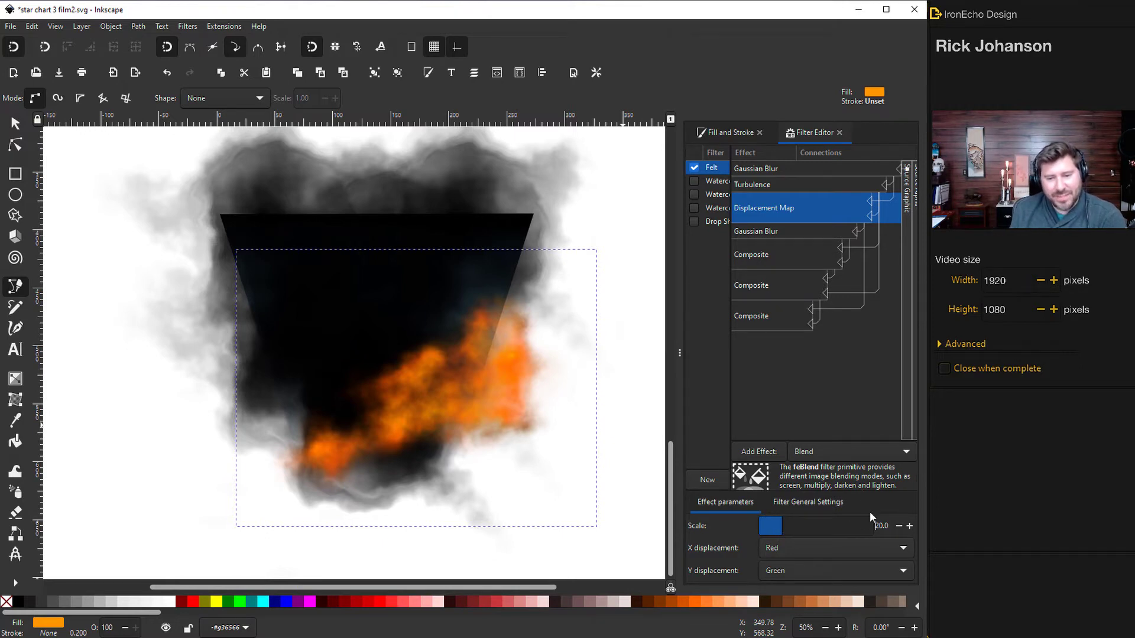
{"action": "mouse_move", "coordinate": [770, 534]}
{"action": "left_mouse_down"}
{"action": "mouse_move", "coordinate": [826, 535]}
{"action": "mouse_move", "coordinate": [779, 530]}
{"action": "left_mouse_up"}
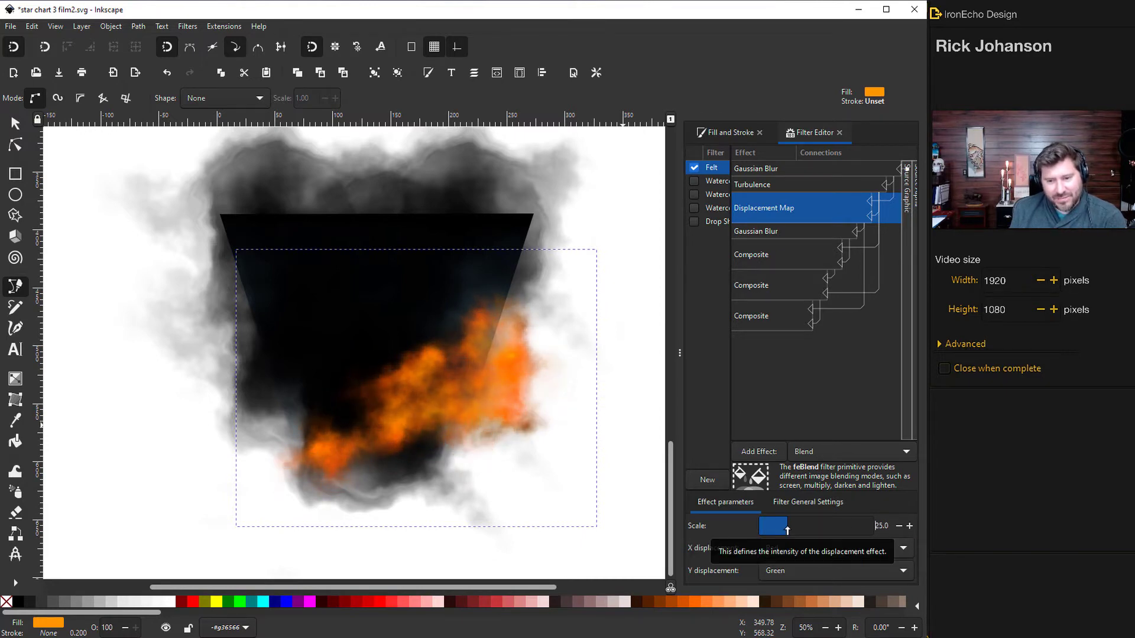
{"action": "left_click", "coordinate": [776, 234]}
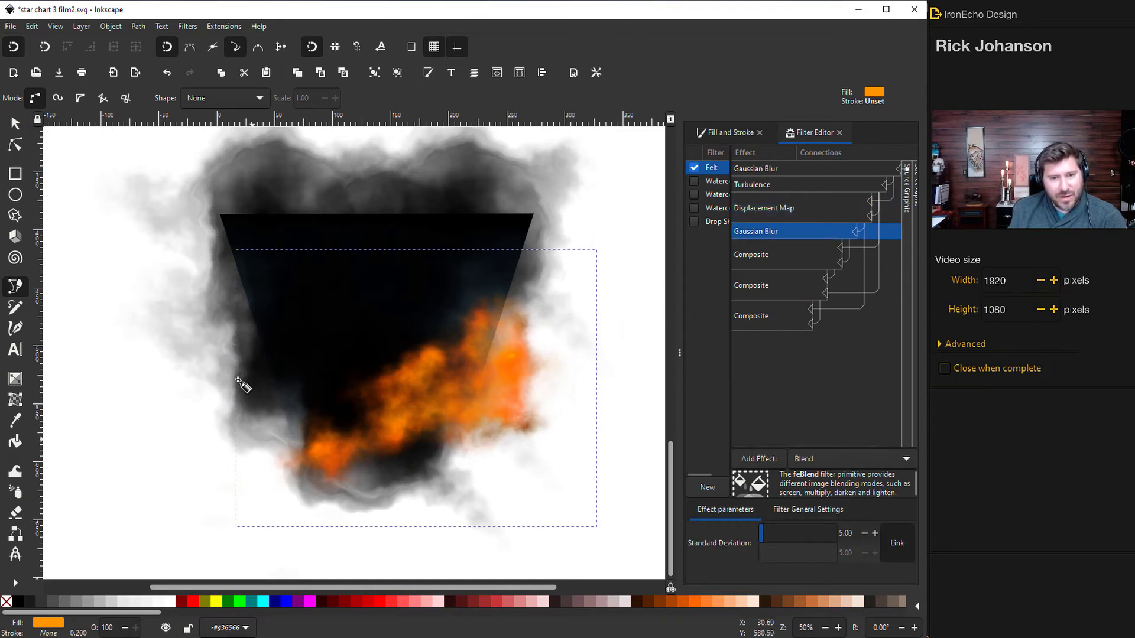
Try out K1 values on the first Composite, then set K1 to 1.00
{"action": "left_click", "coordinate": [776, 257]}
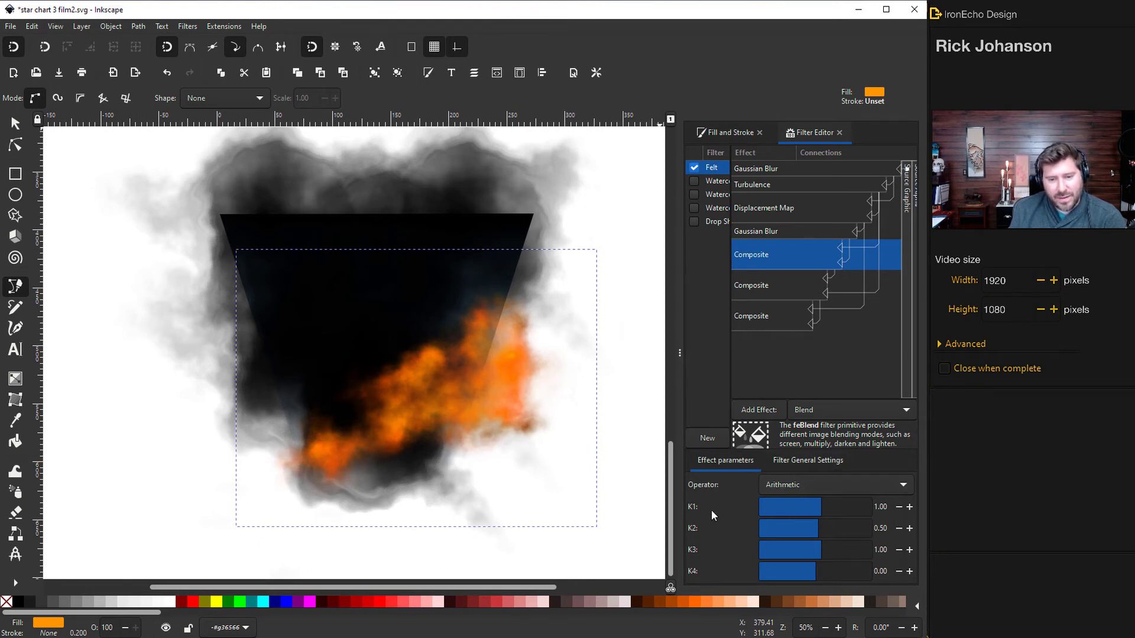
{"action": "left_click", "coordinate": [815, 514]}
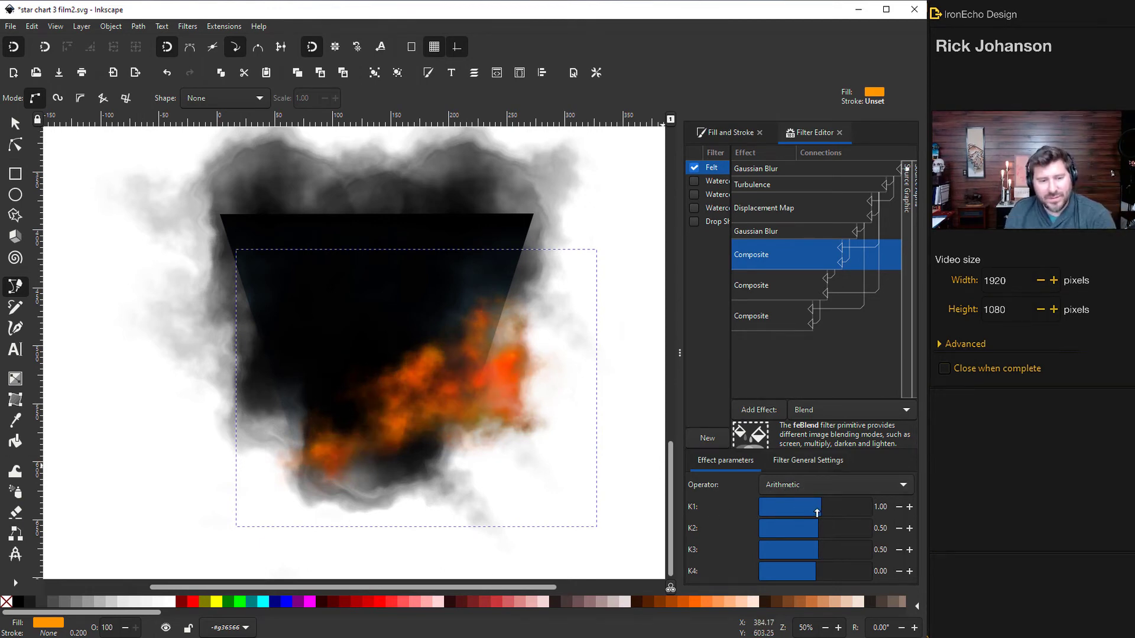
{"action": "left_click_drag", "start_coordinate": [786, 512], "coordinate": [467, 416]}
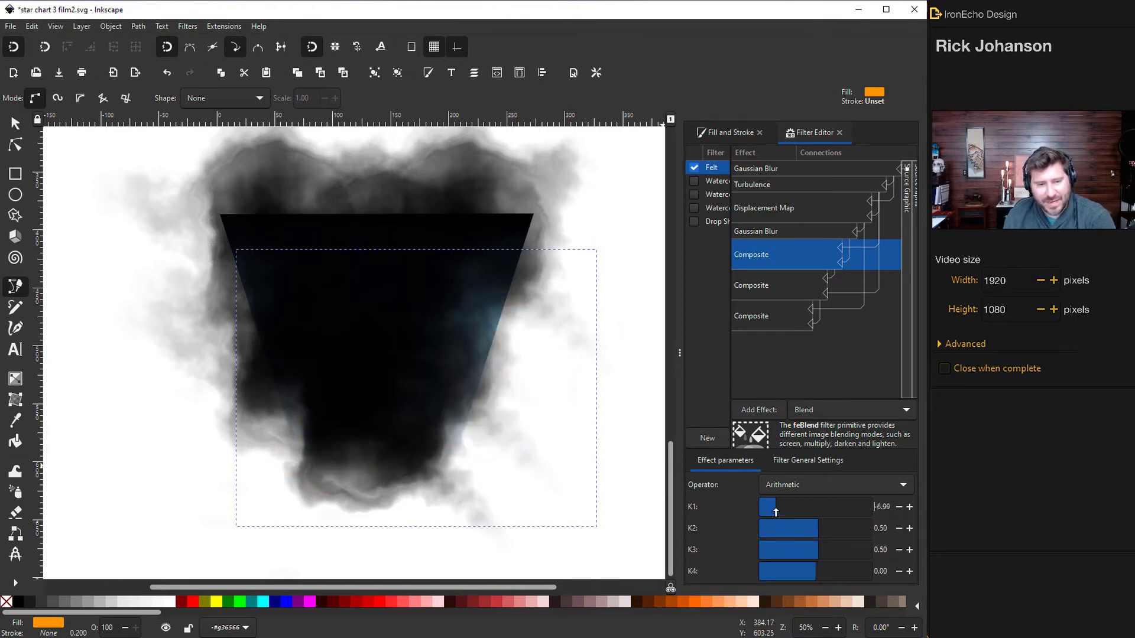
{"action": "left_click_drag", "start_coordinate": [794, 507], "coordinate": [847, 514]}
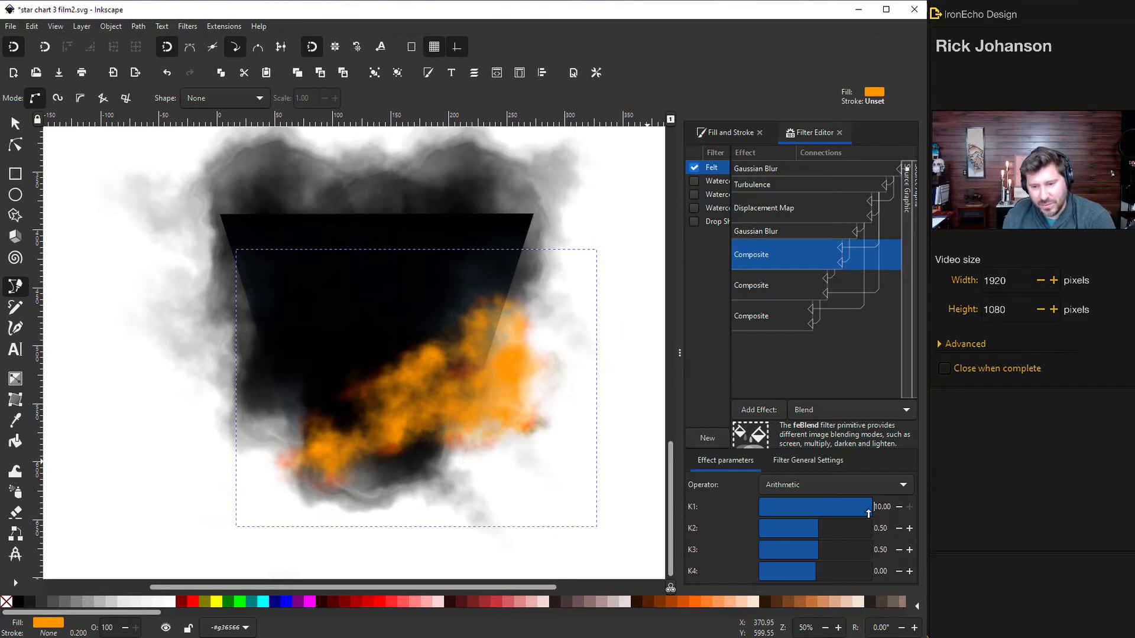
{"action": "key", "text": "ctrl+a"}
{"action": "type", "text": "1"}
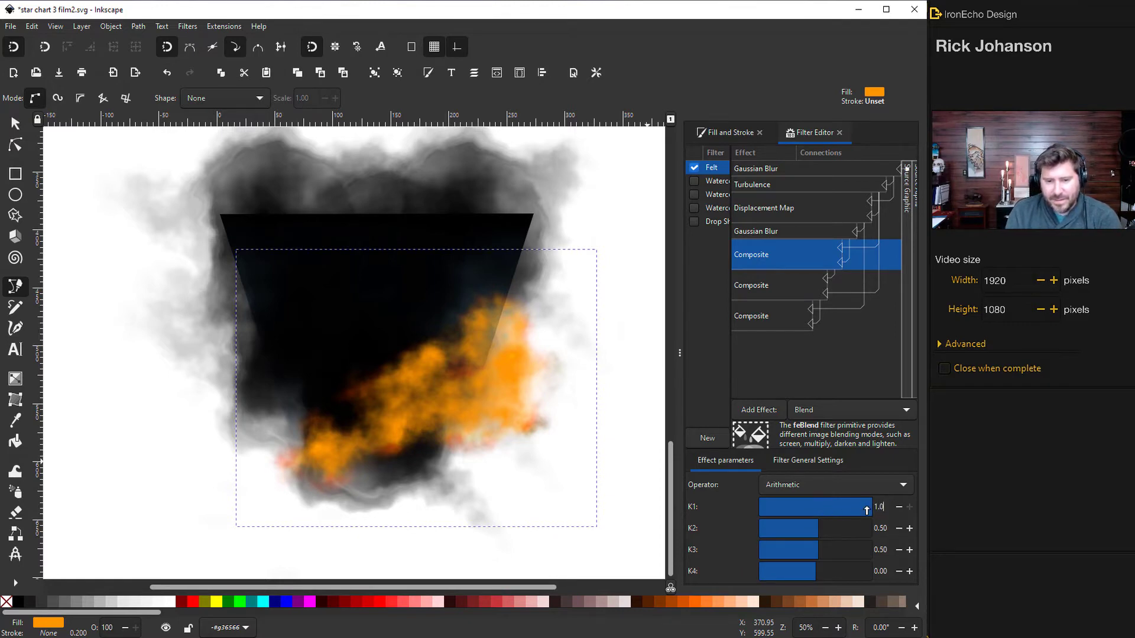
{"action": "key", "text": "Return"}
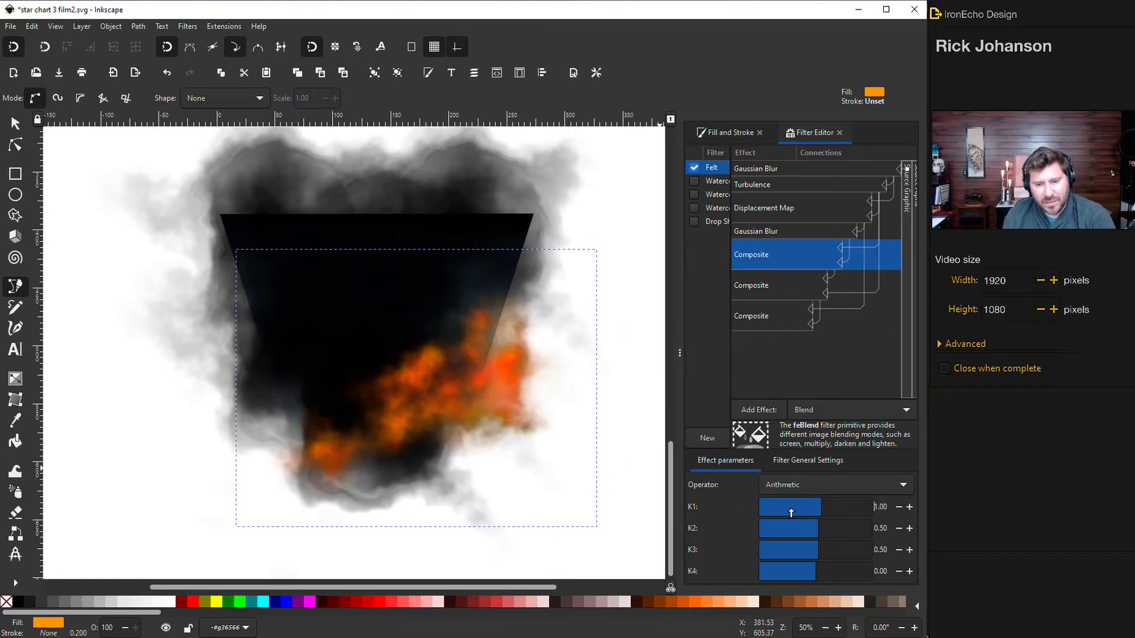
Set the first Composite's K2 and K3 to 0.50 each, leaving K4 at 0.00
{"action": "triple_click", "coordinate": [864, 528]}
{"action": "key", "text": "BackSpace"}
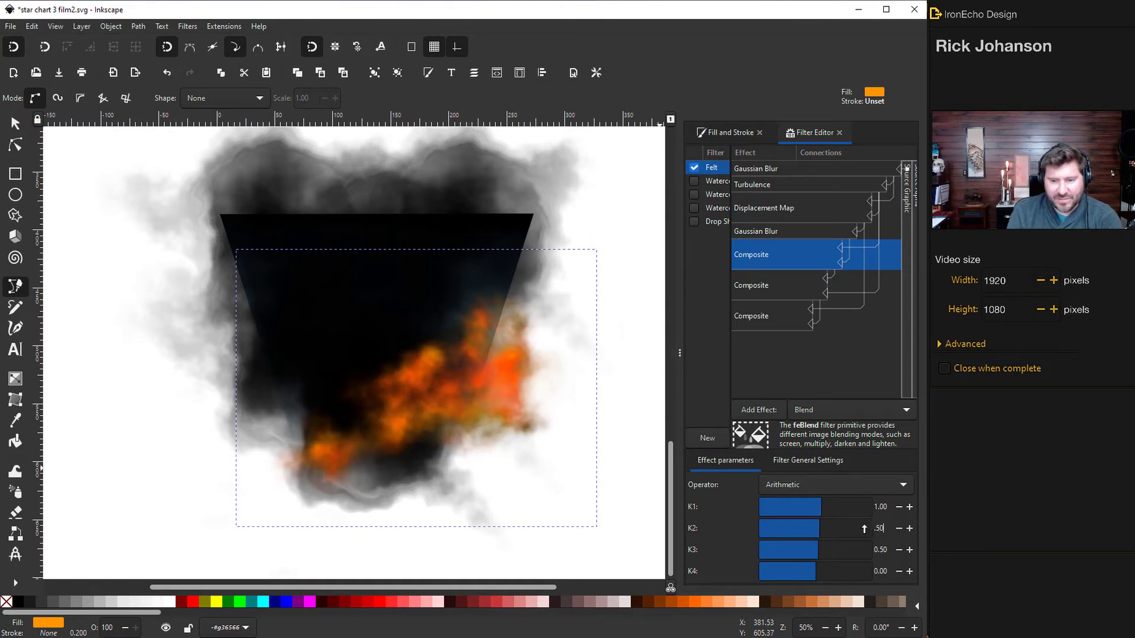
{"action": "type", "text": ".50"}
{"action": "key", "text": "Tab"}
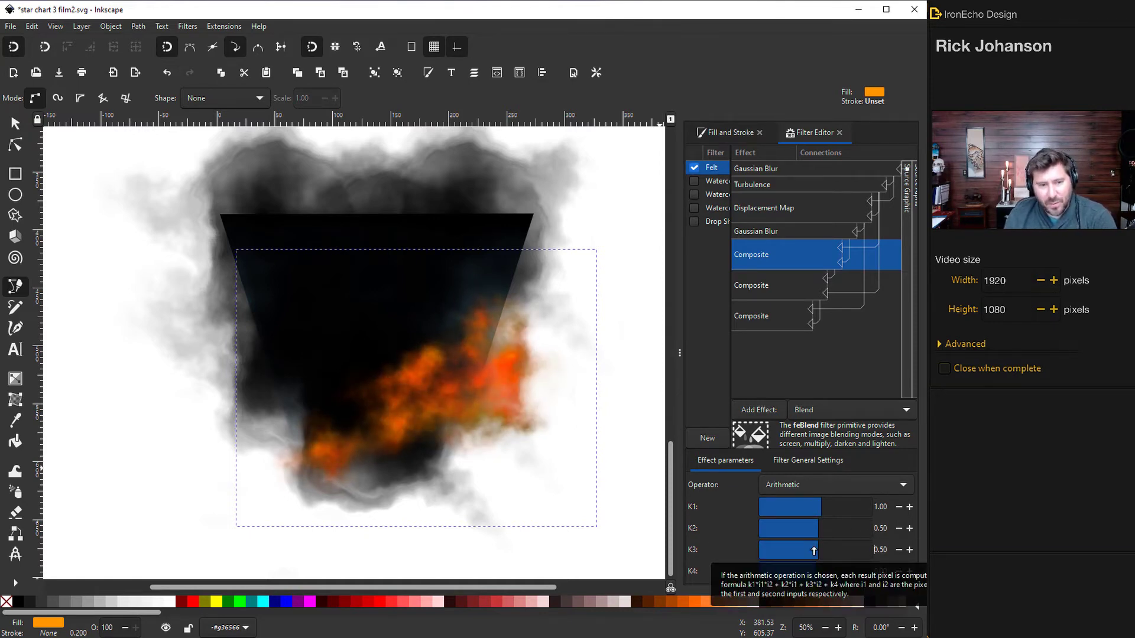
{"action": "left_click_drag", "start_coordinate": [816, 554], "coordinate": [820, 553]}
{"action": "type", "text": ".50"}
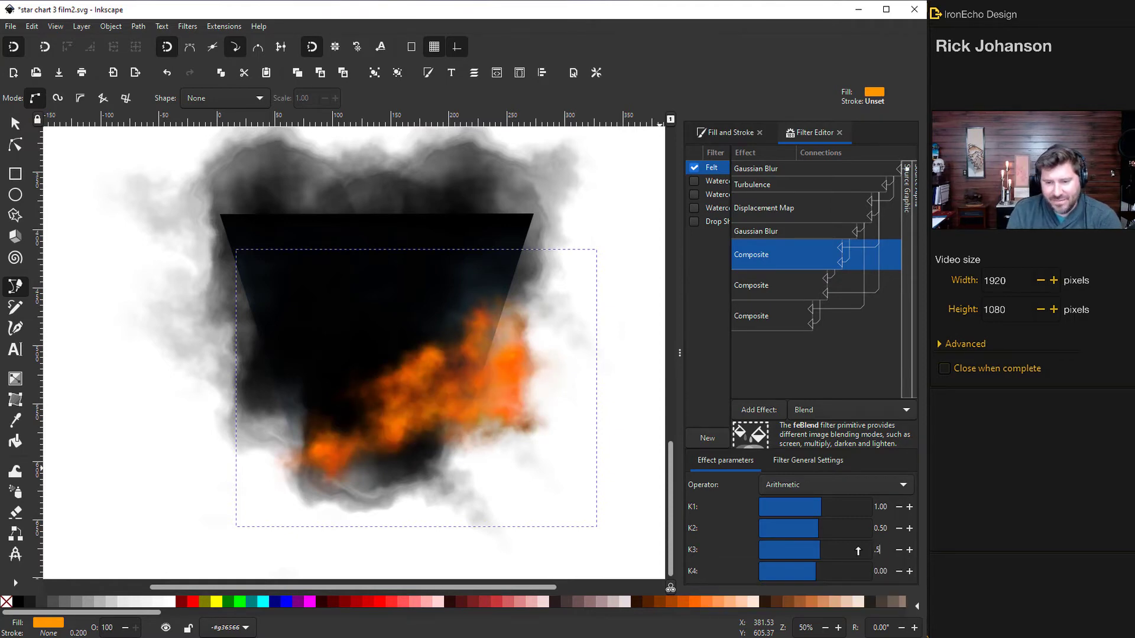
{"action": "key", "text": "Tab"}
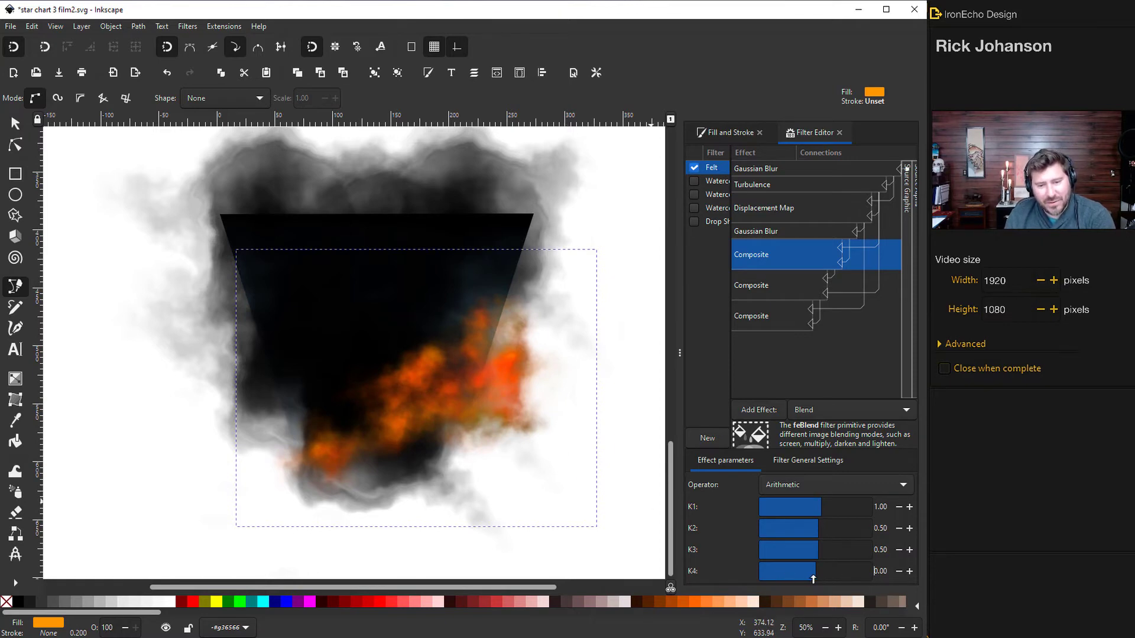
{"action": "left_click_drag", "start_coordinate": [813, 578], "coordinate": [814, 577]}
Undo the K4 trial and set the last Composite's K4 to 0.00
{"action": "key", "text": "ctrl+z"}
{"action": "key", "text": "s"}
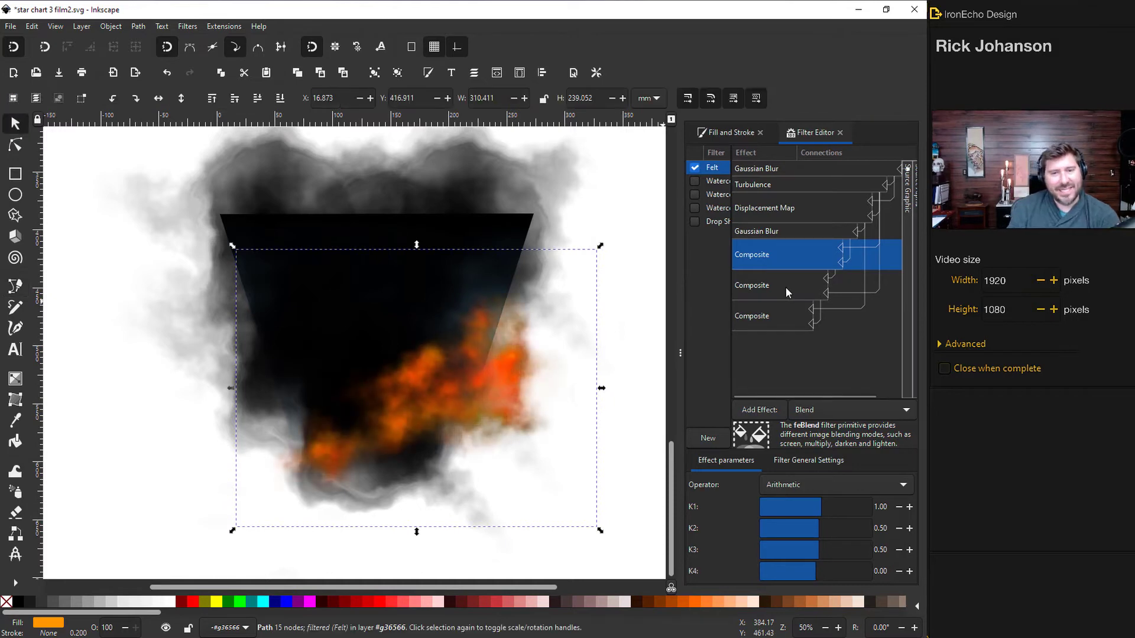
{"action": "left_click", "coordinate": [782, 289]}
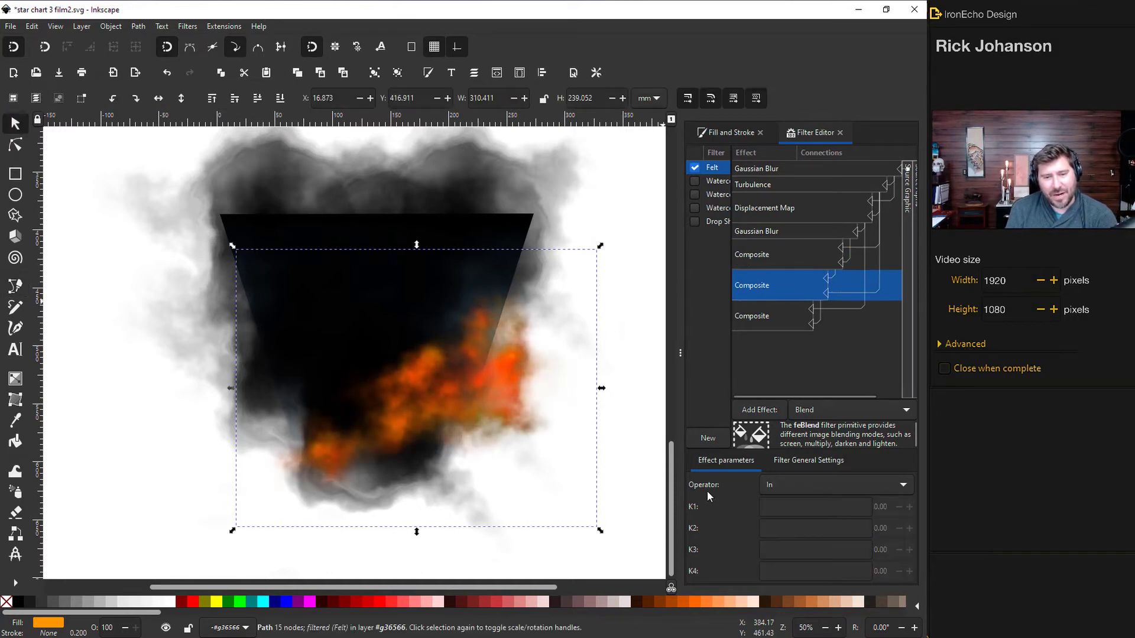
{"action": "left_click", "coordinate": [763, 316]}
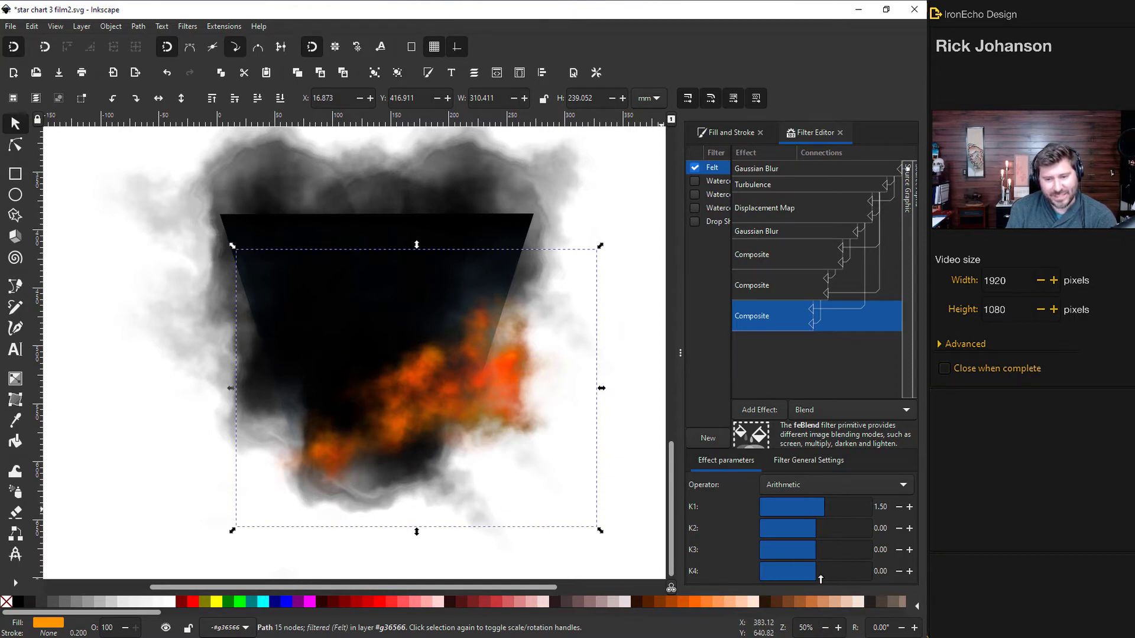
{"action": "left_click_drag", "start_coordinate": [820, 578], "coordinate": [817, 578]}
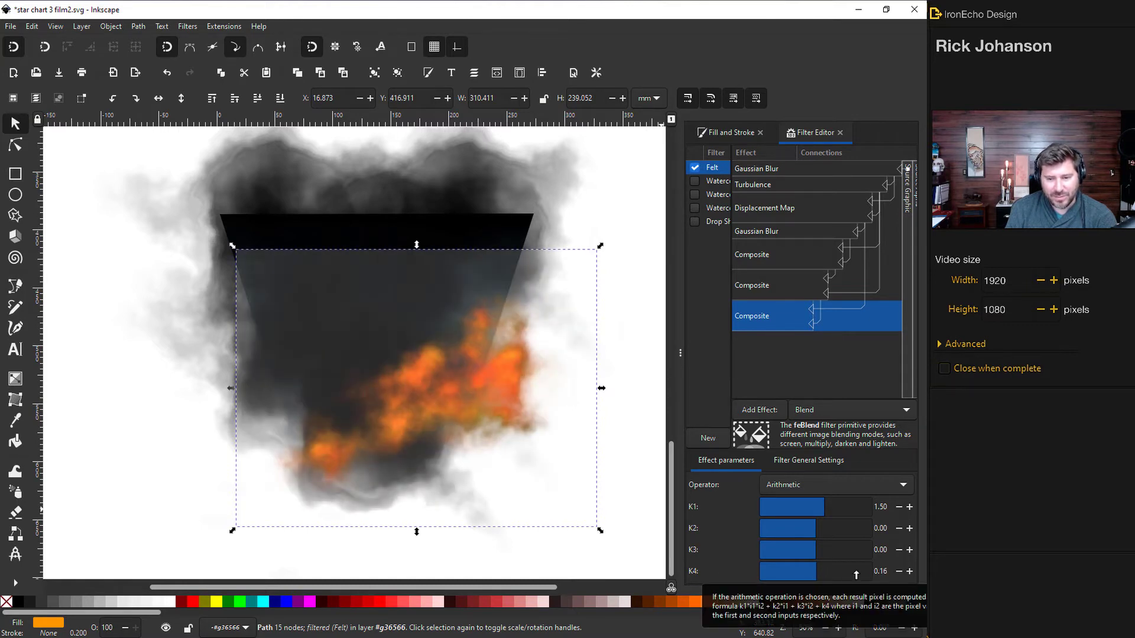
{"action": "double_click", "coordinate": [880, 571]}
{"action": "type", "text": "0"}
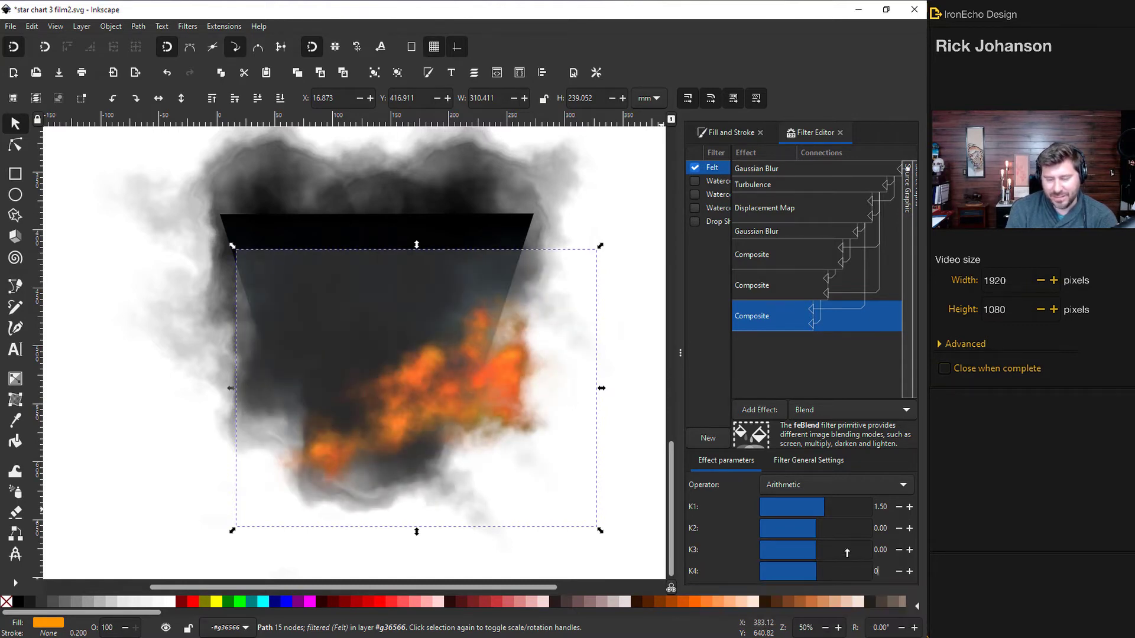
{"action": "key", "text": "Return"}
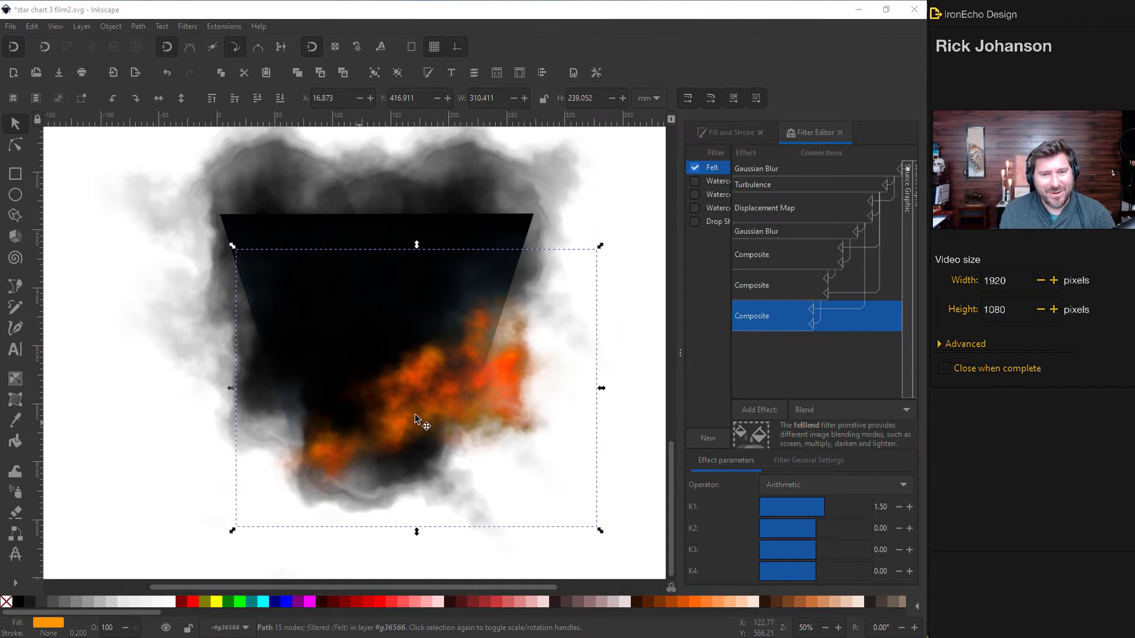
Recolour the smoke golden orange (ffb300) and enlarge it to about 125%
{"action": "left_click", "coordinate": [424, 381]}
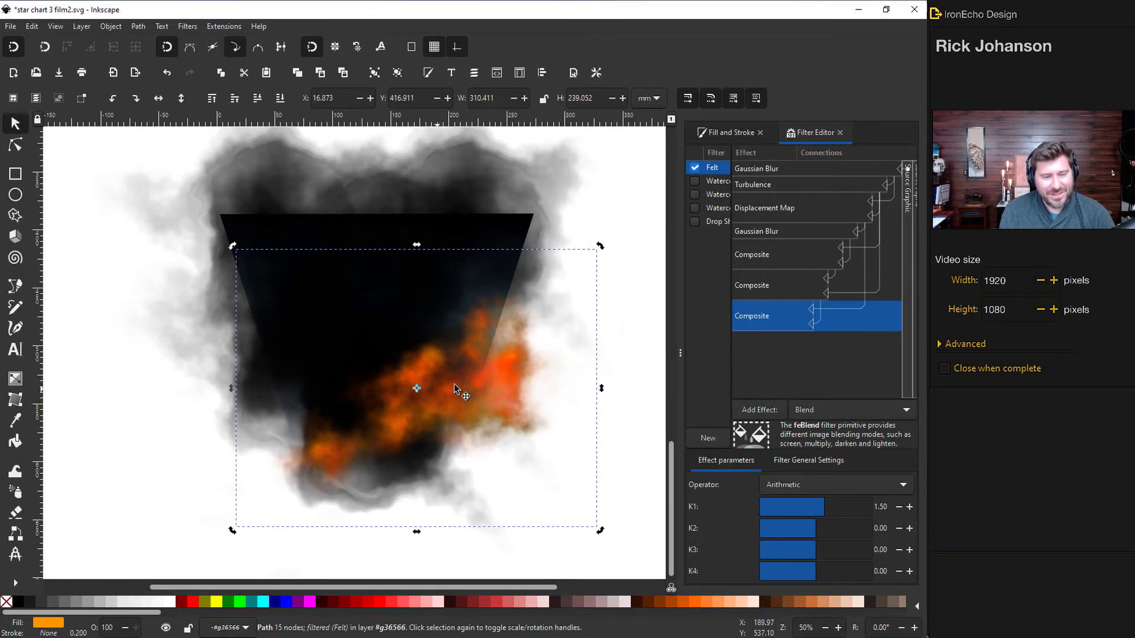
{"action": "left_click", "coordinate": [721, 134]}
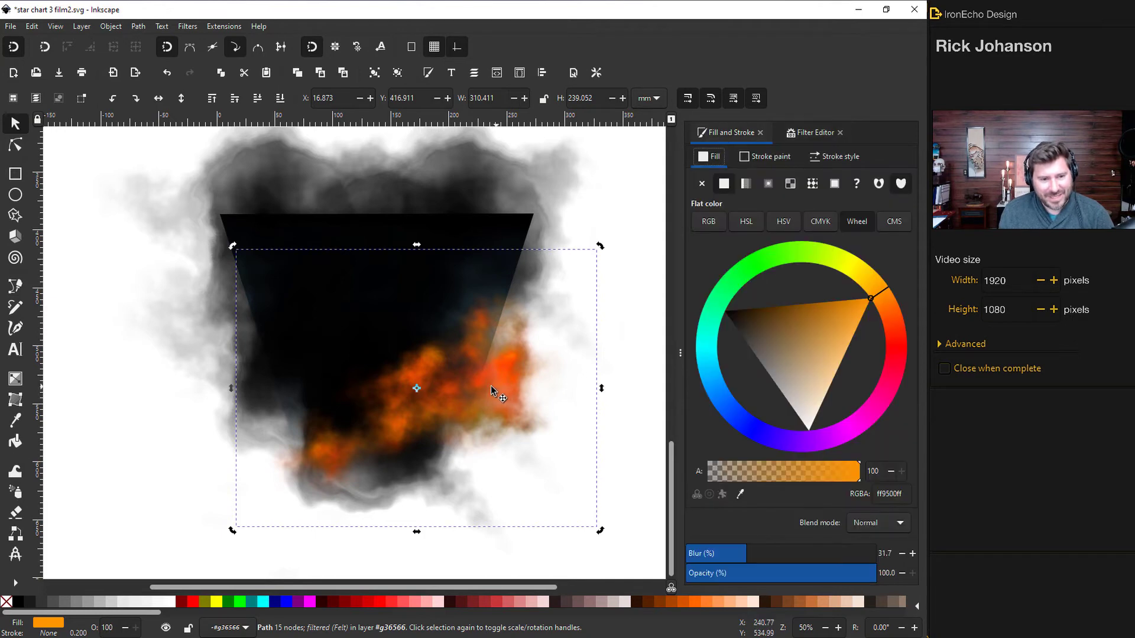
{"action": "left_click_drag", "start_coordinate": [879, 299], "coordinate": [872, 288]}
{"action": "left_click_drag", "start_coordinate": [599, 246], "coordinate": [641, 212]}
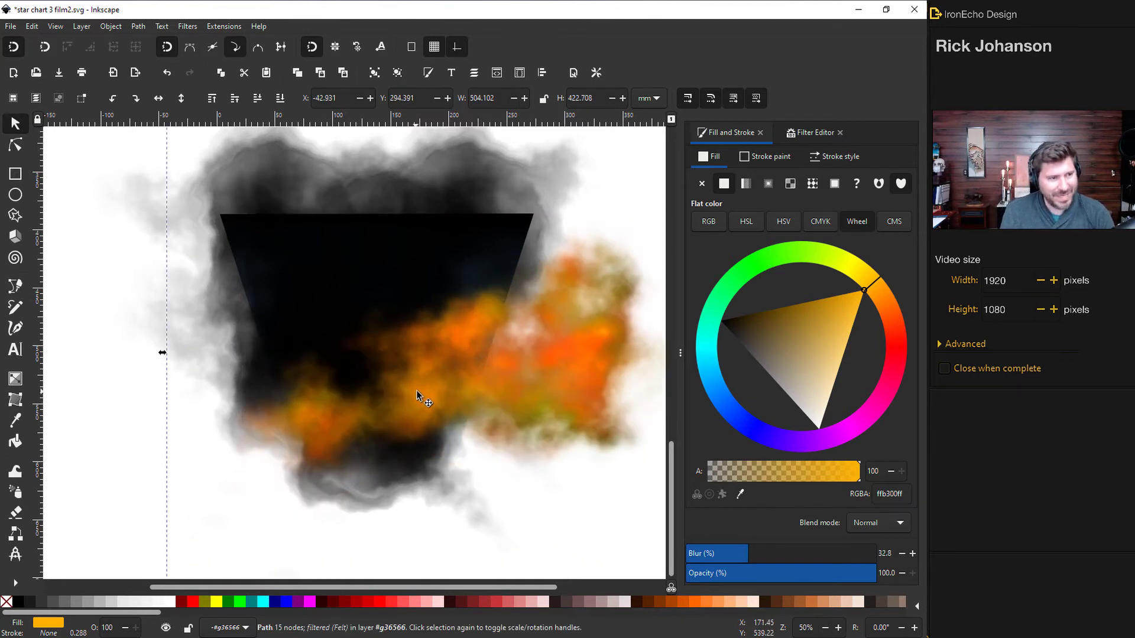
Flip the orange cloud horizontally, move it up and left, and recolour it cyan
{"action": "left_click", "coordinate": [158, 98]}
{"action": "left_click_drag", "start_coordinate": [322, 339], "coordinate": [267, 299]}
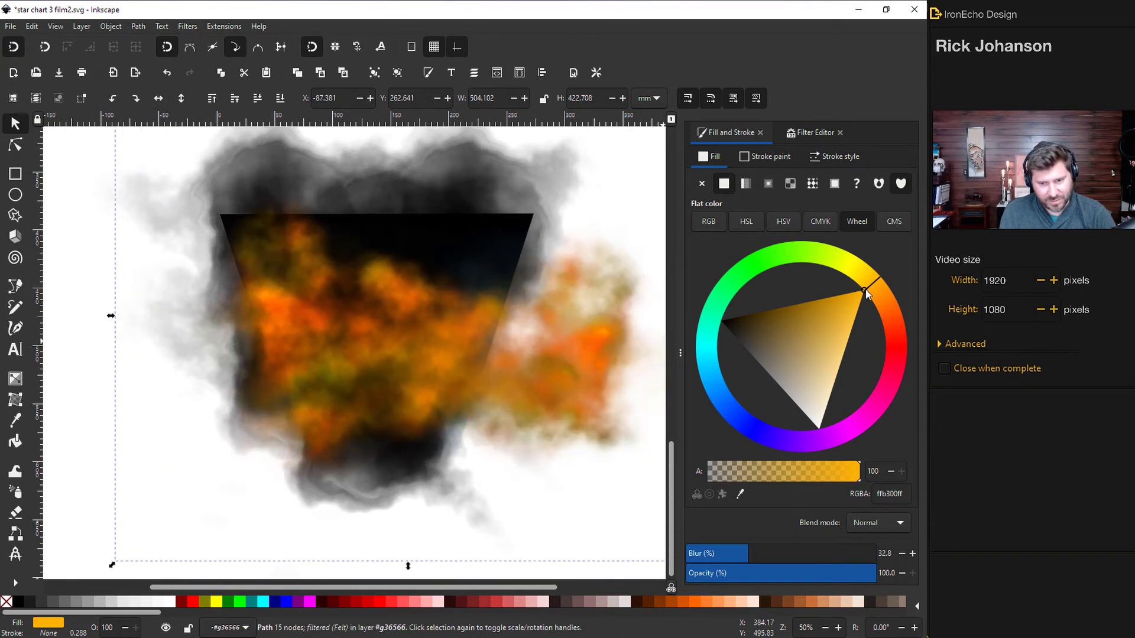
{"action": "mouse_move", "coordinate": [866, 290]}
{"action": "left_mouse_down"}
{"action": "mouse_move", "coordinate": [724, 317]}
{"action": "mouse_move", "coordinate": [700, 353]}
{"action": "left_mouse_up"}
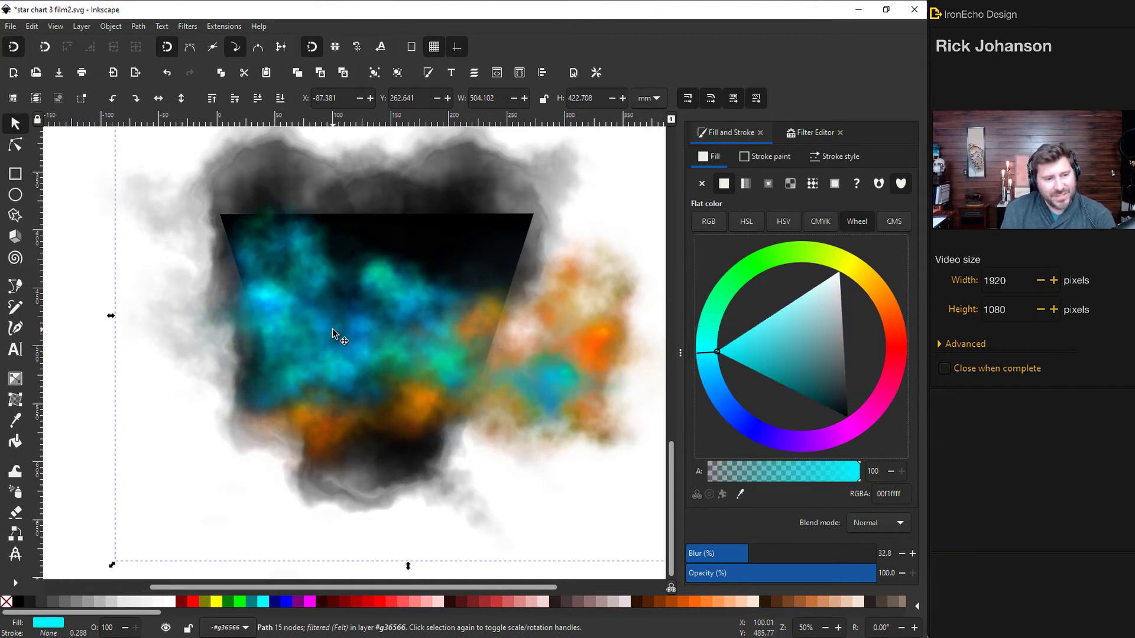
Lower the cloud's Felt Turbulence base frequency from 0.050 to 0.038
{"action": "left_click", "coordinate": [814, 135]}
{"action": "left_click", "coordinate": [773, 187]}
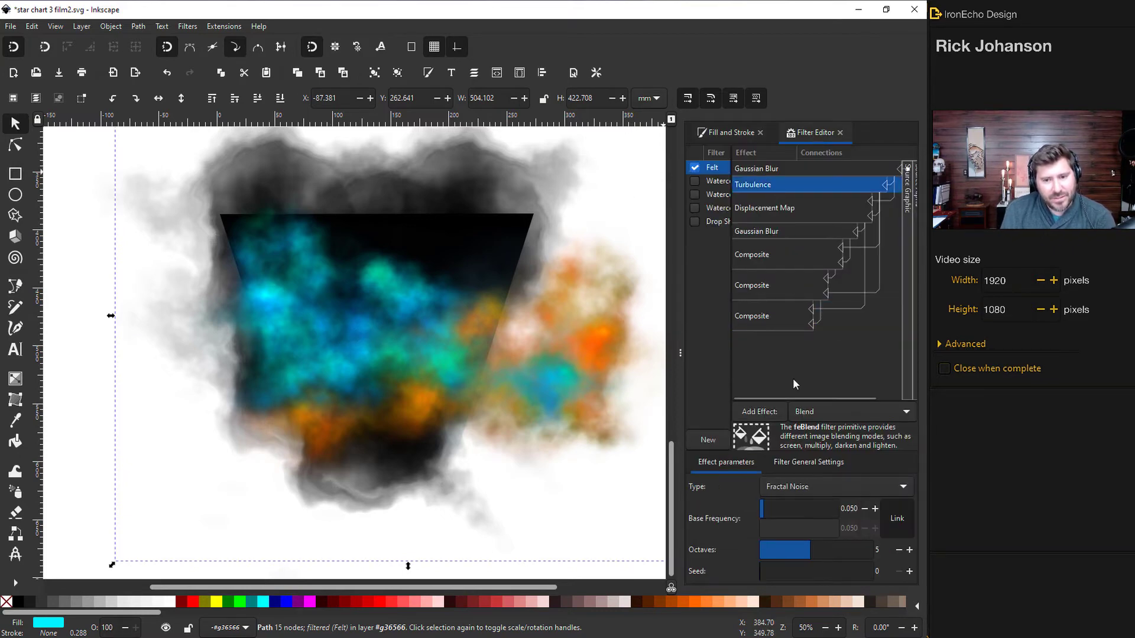
{"action": "left_click_drag", "start_coordinate": [780, 514], "coordinate": [737, 524]}
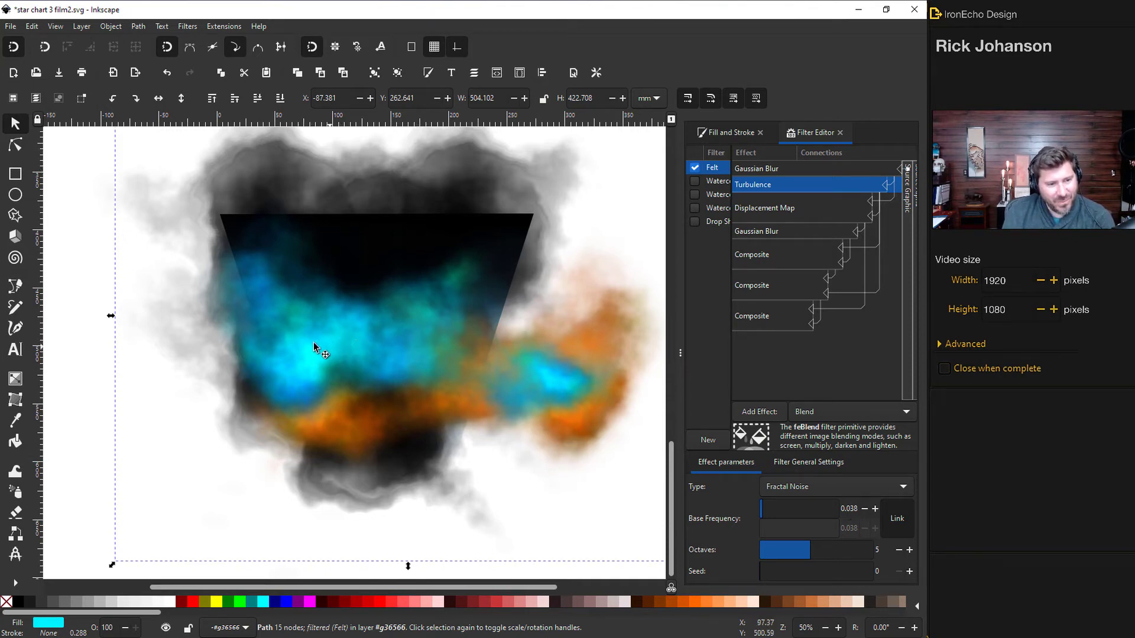
Make the cyan cloud a muted teal (43bab3) at about 49% opacity
{"action": "key", "text": "ctrl+shift+f"}
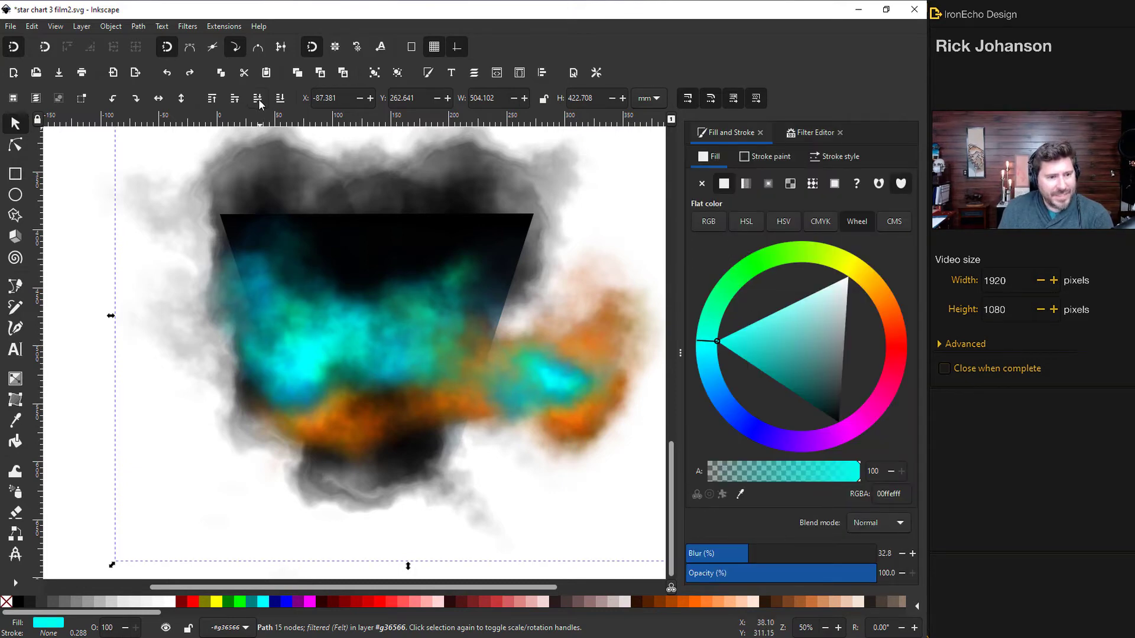
{"action": "left_click", "coordinate": [775, 350]}
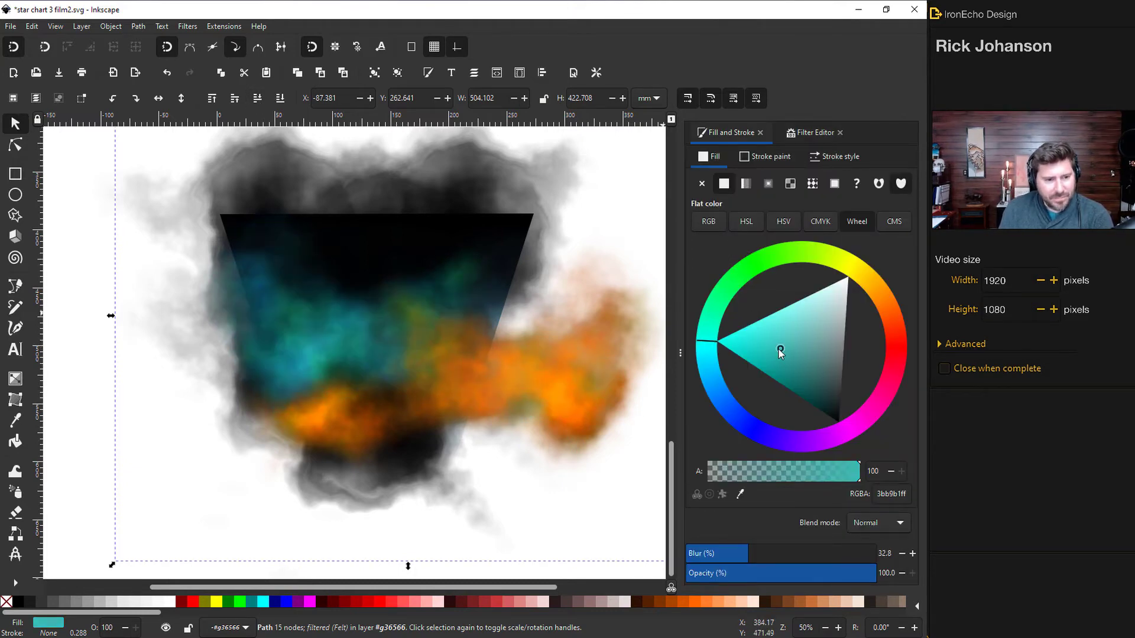
{"action": "left_click_drag", "start_coordinate": [774, 350], "coordinate": [772, 349]}
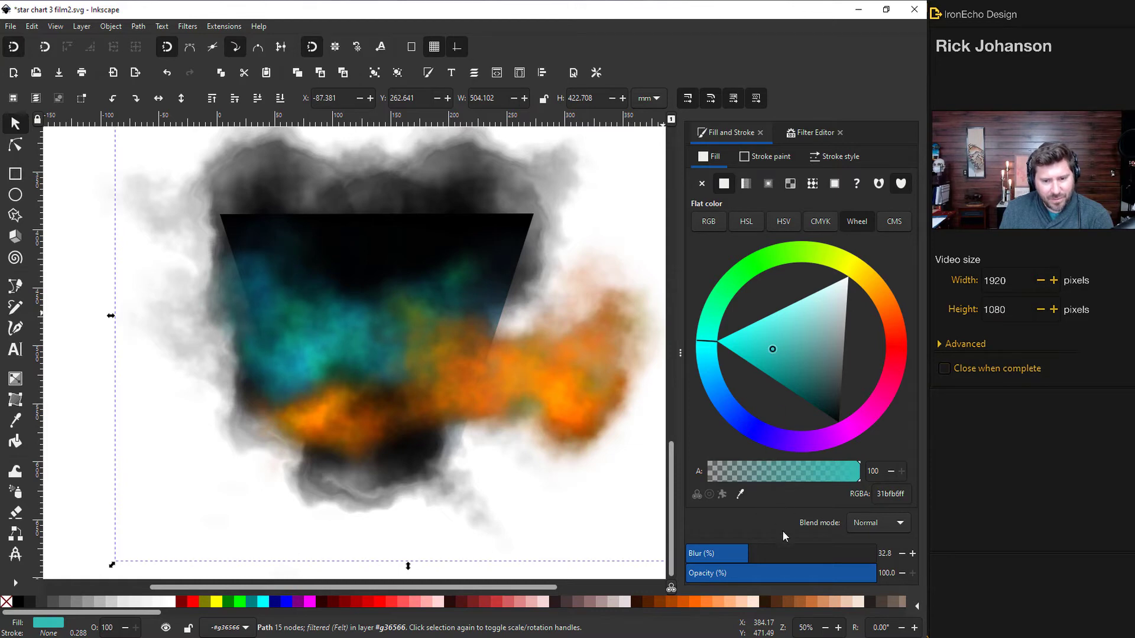
{"action": "left_click_drag", "start_coordinate": [833, 579], "coordinate": [840, 576]}
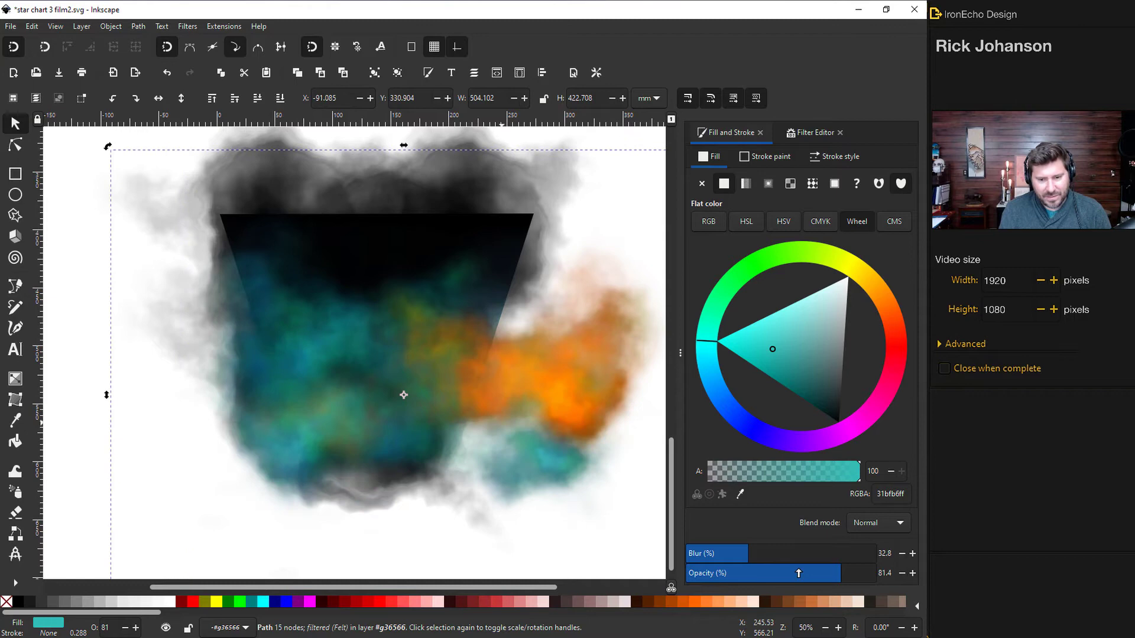
Lower the teal cloud two steps behind the orange cloud and save the poster
{"action": "left_click", "coordinate": [257, 98]}
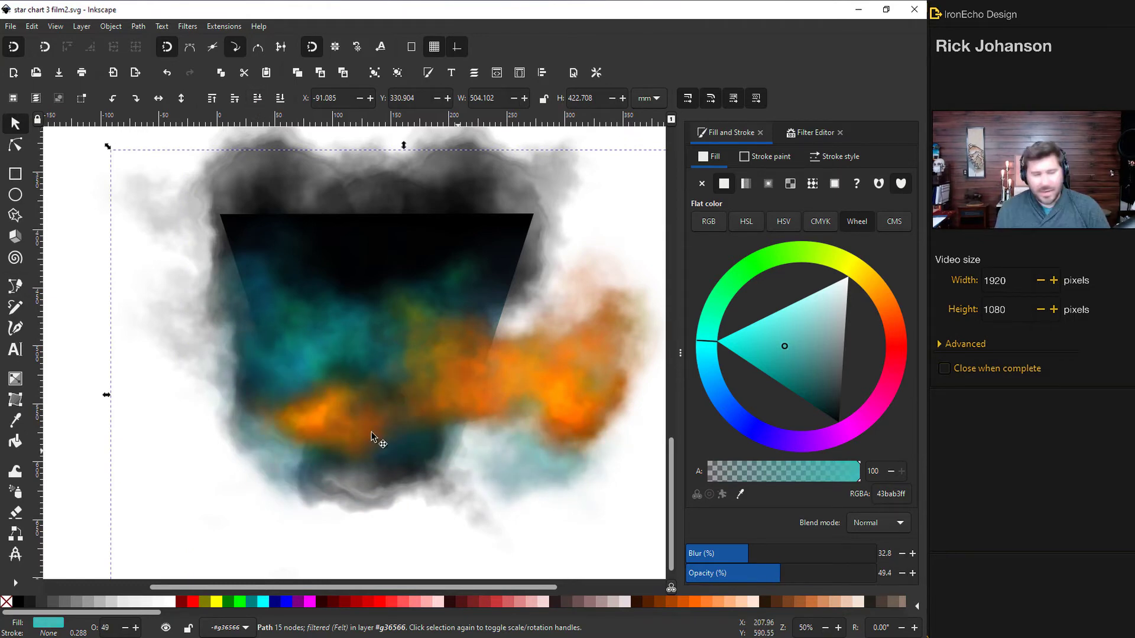
{"action": "left_click", "coordinate": [277, 362]}
{"action": "key", "text": "ctrl+s"}
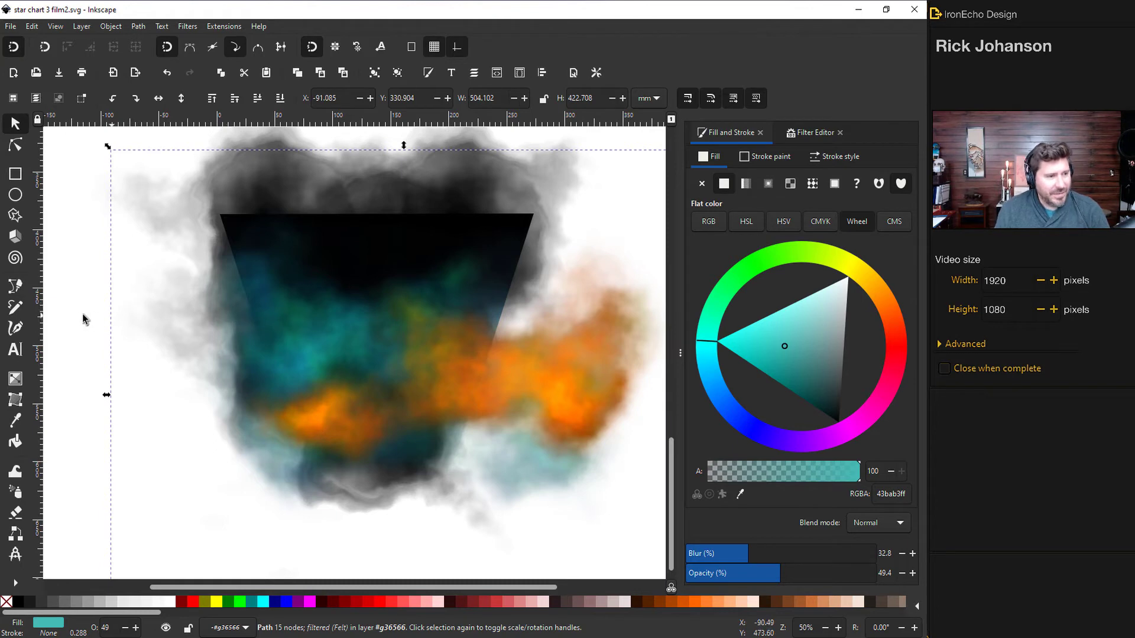
Draw a closed curved Bezier cloud shape over the teal area
{"action": "left_click", "coordinate": [15, 286]}
{"action": "left_click", "coordinate": [354, 360]}
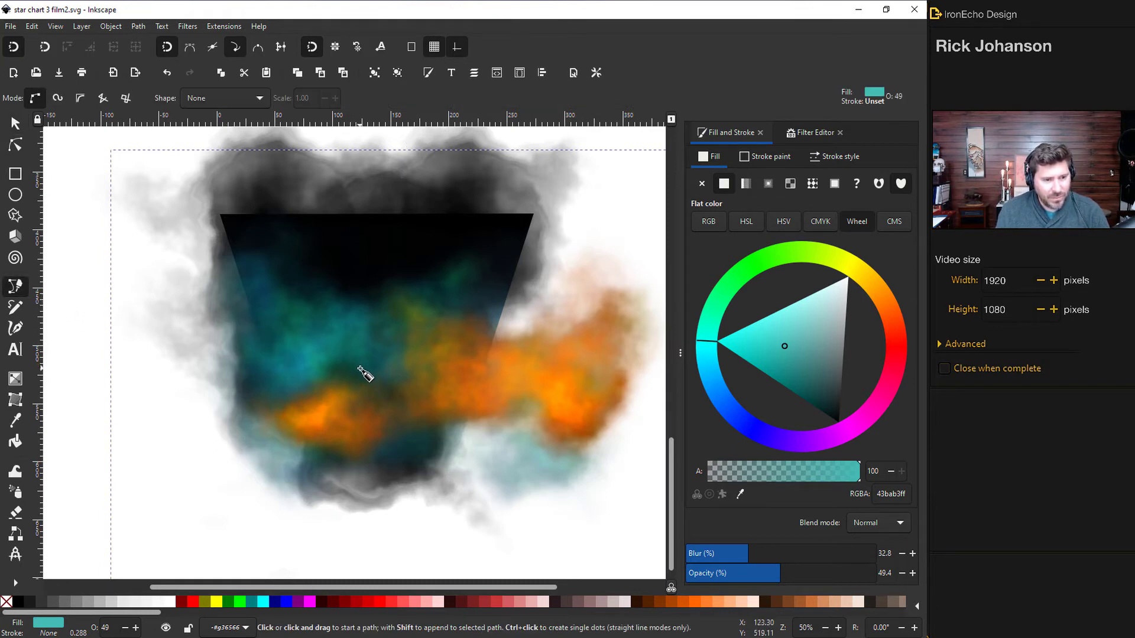
{"action": "left_click_drag", "start_coordinate": [369, 336], "coordinate": [407, 301]}
{"action": "left_click", "coordinate": [379, 221]}
{"action": "left_click", "coordinate": [423, 260]}
{"action": "left_click", "coordinate": [479, 266]}
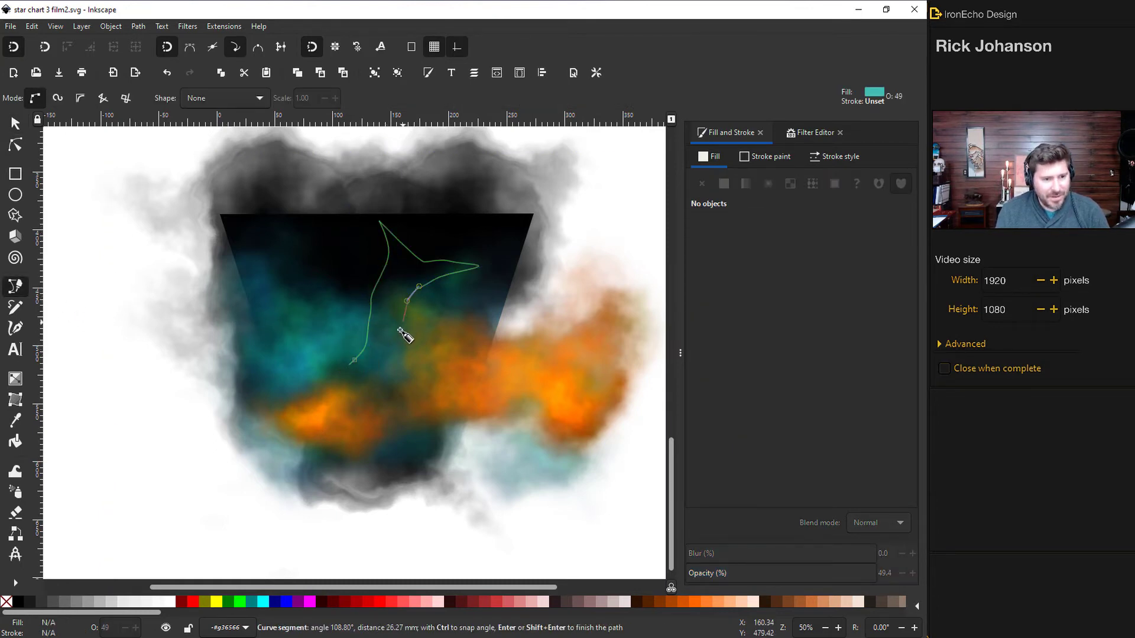
{"action": "left_click", "coordinate": [355, 361]}
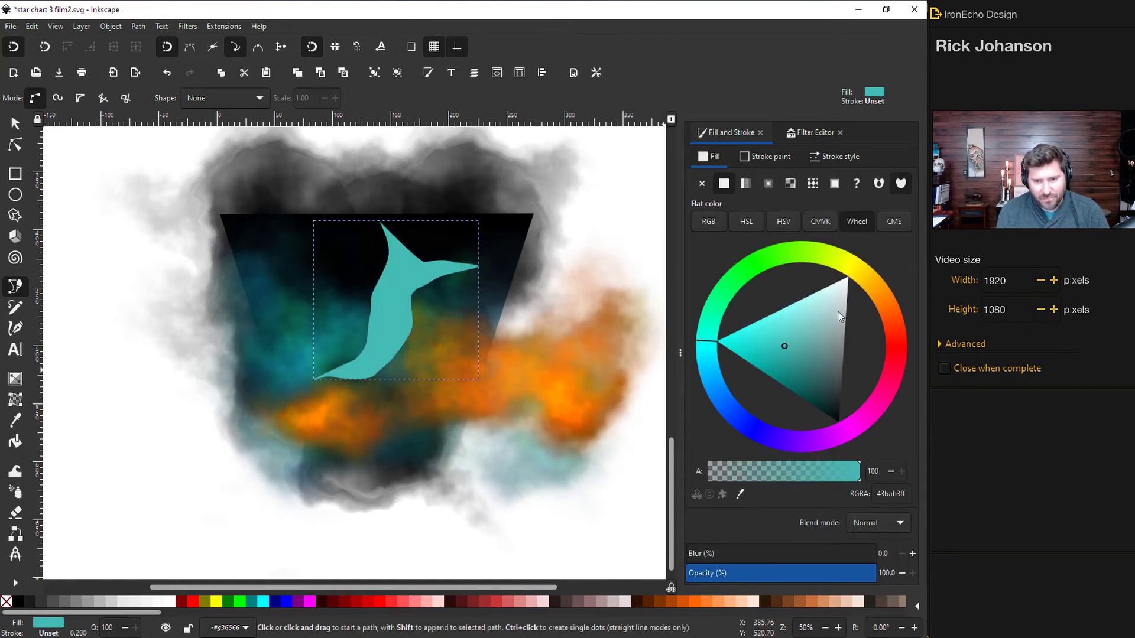
Fill the new shape red (dd1c00), apply the Felt texture filter, and raise its blur to 41.7%
{"action": "left_click_drag", "start_coordinate": [720, 347], "coordinate": [895, 360]}
{"action": "key", "text": "s"}
{"action": "left_click", "coordinate": [187, 26]}
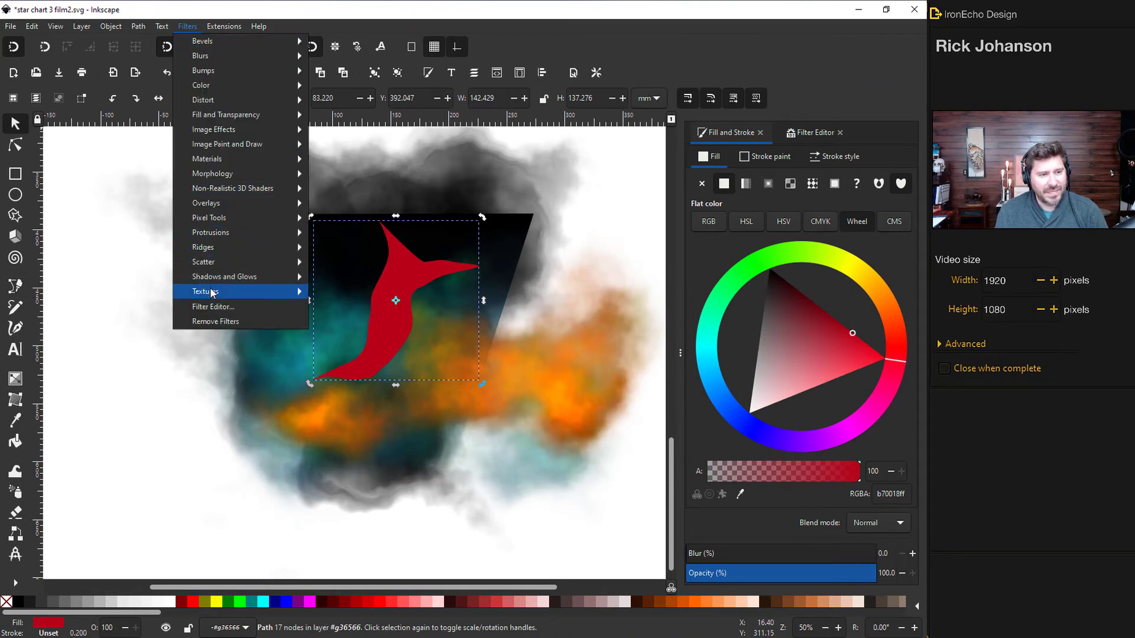
{"action": "mouse_move", "coordinate": [213, 293]}
{"action": "left_click", "coordinate": [335, 366]}
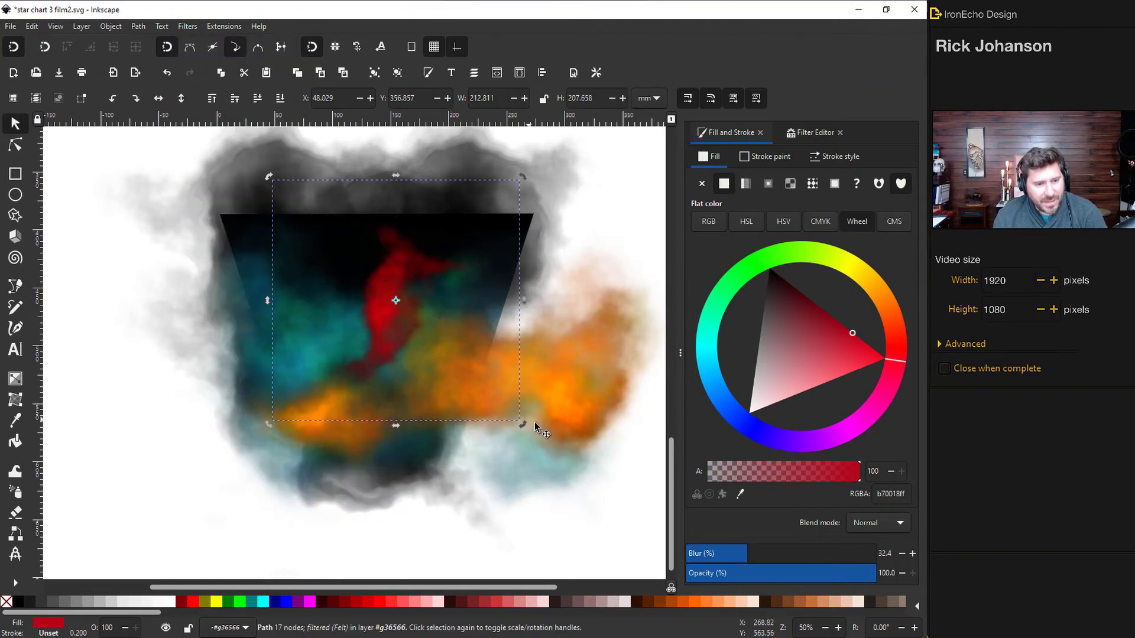
{"action": "left_click_drag", "start_coordinate": [739, 561], "coordinate": [767, 557]}
Brighten the red, pull two path nodes outward to widen the cloud, and save
{"action": "left_click_drag", "start_coordinate": [897, 359], "coordinate": [897, 335]}
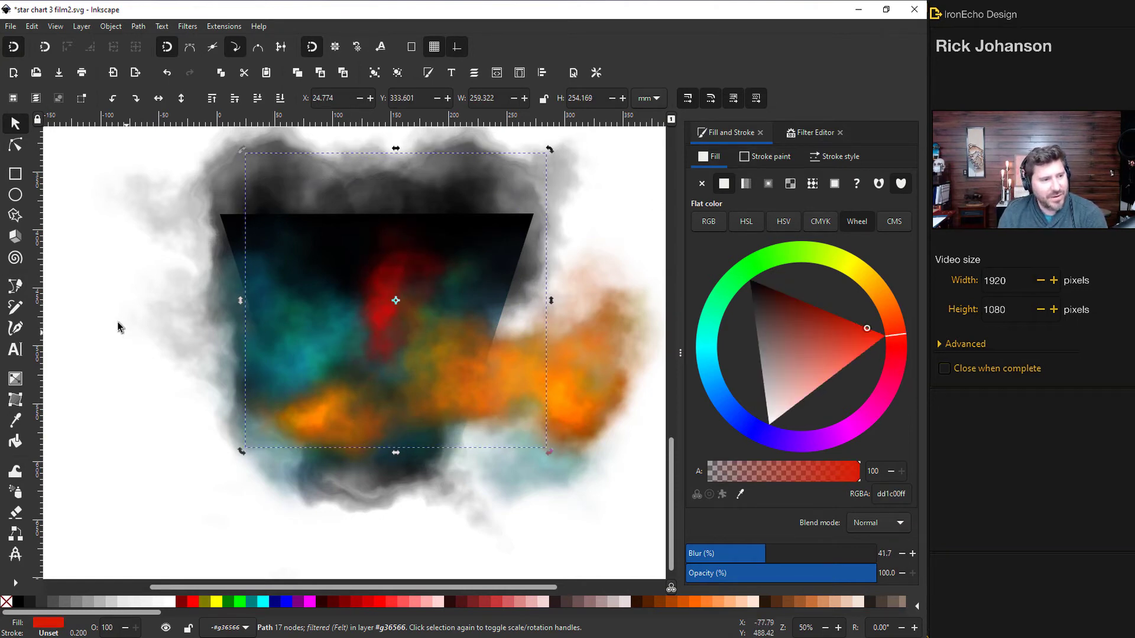
{"action": "left_click", "coordinate": [16, 145]}
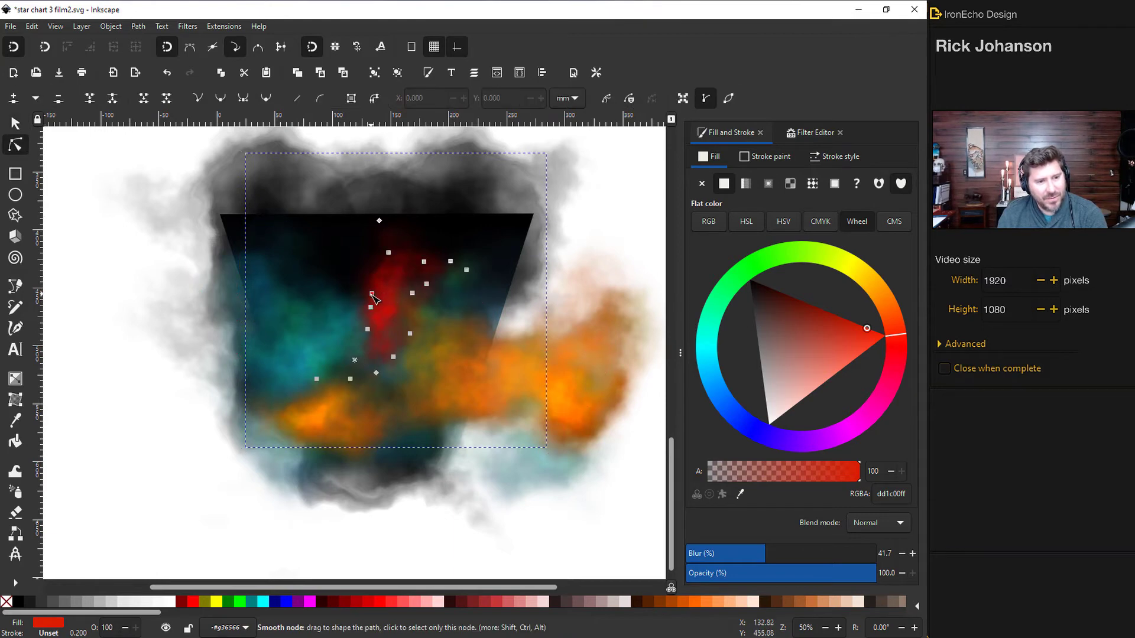
{"action": "left_click_drag", "start_coordinate": [373, 292], "coordinate": [266, 256]}
{"action": "left_click_drag", "start_coordinate": [372, 305], "coordinate": [416, 295]}
{"action": "left_click", "coordinate": [376, 378]}
{"action": "key", "text": "s"}
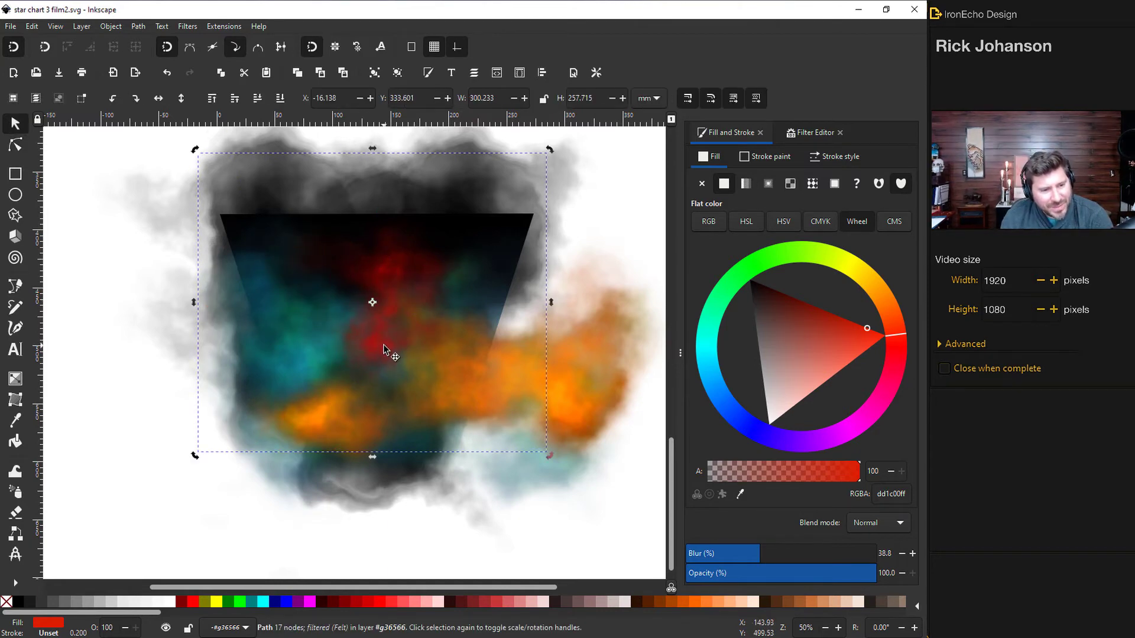
{"action": "key", "text": "ctrl+s"}
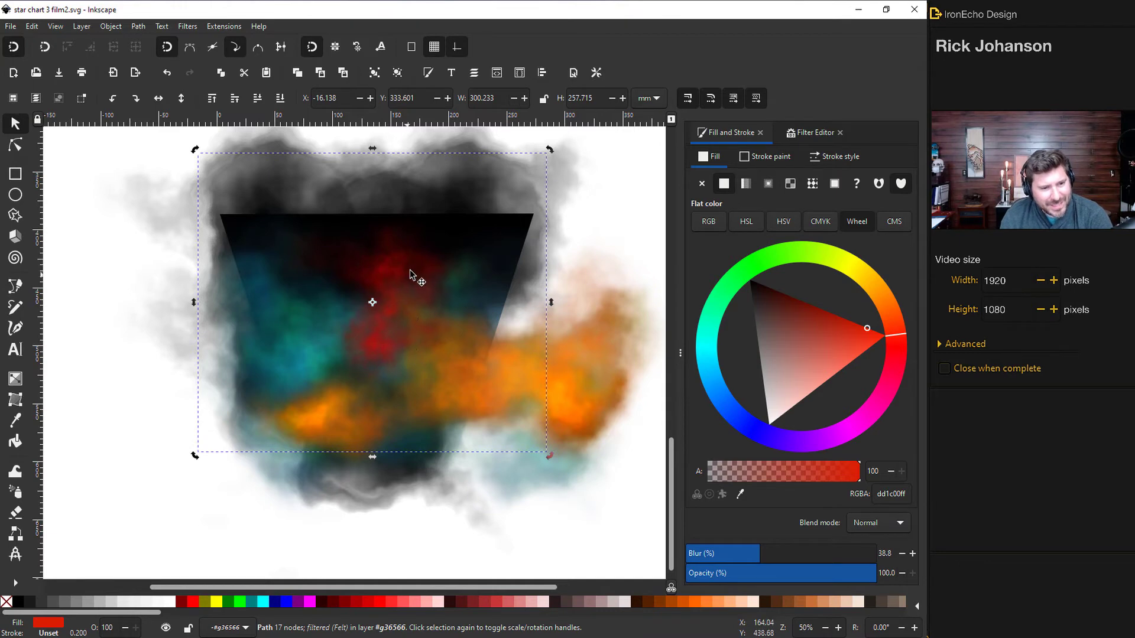
Lower the red cloud's Felt Turbulence base frequency to 0.046 and adjust the last Composite's K2
{"action": "left_click", "coordinate": [811, 135]}
{"action": "left_click", "coordinate": [768, 188]}
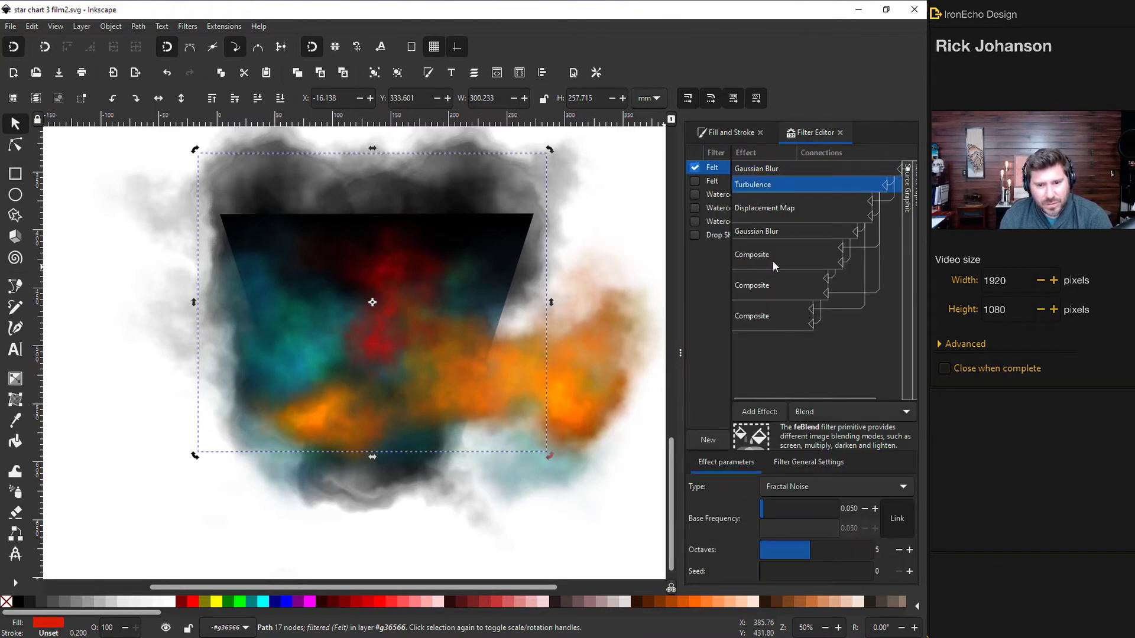
{"action": "left_click_drag", "start_coordinate": [770, 512], "coordinate": [799, 533]}
{"action": "key", "text": "Down"}
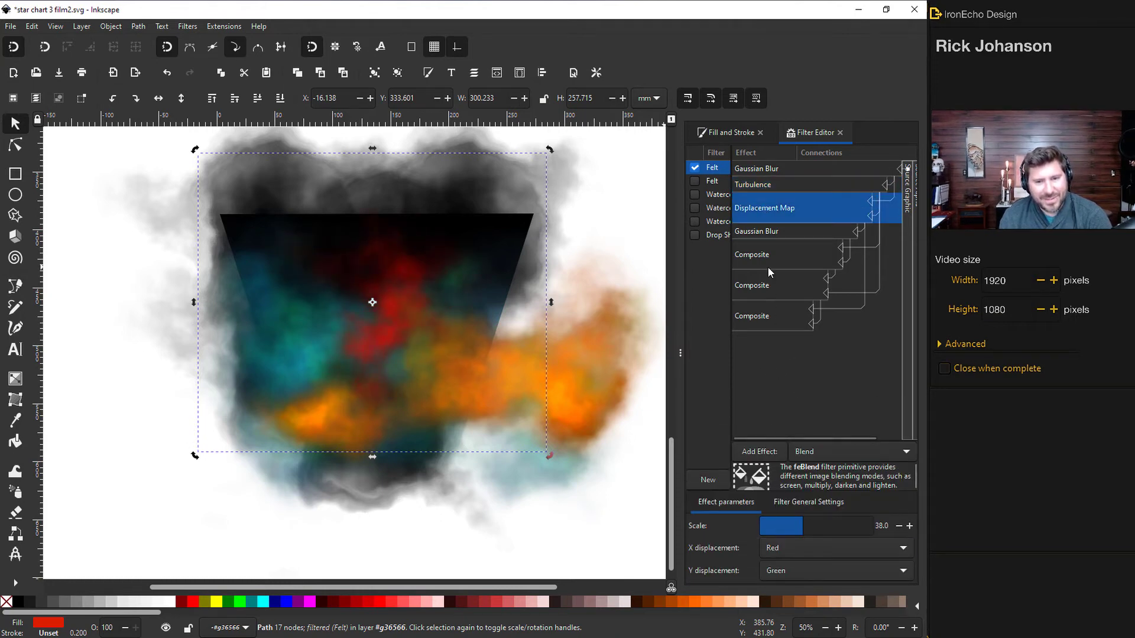
{"action": "left_click", "coordinate": [772, 316]}
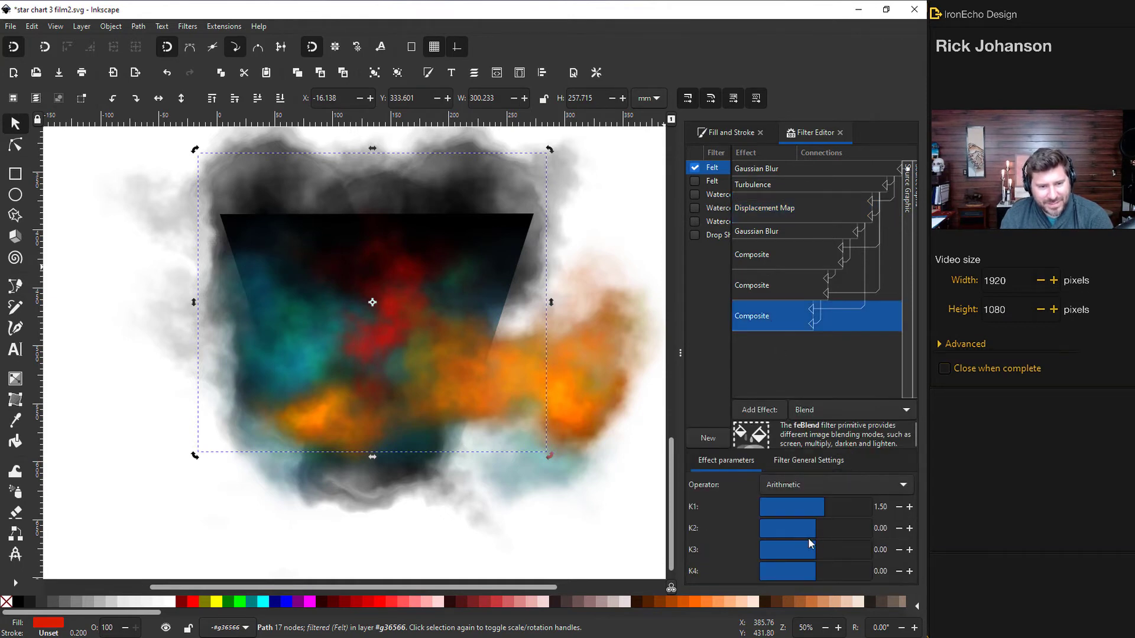
{"action": "mouse_move", "coordinate": [809, 536]}
{"action": "left_mouse_down"}
{"action": "mouse_move", "coordinate": [832, 533]}
{"action": "mouse_move", "coordinate": [814, 532]}
{"action": "left_mouse_up"}
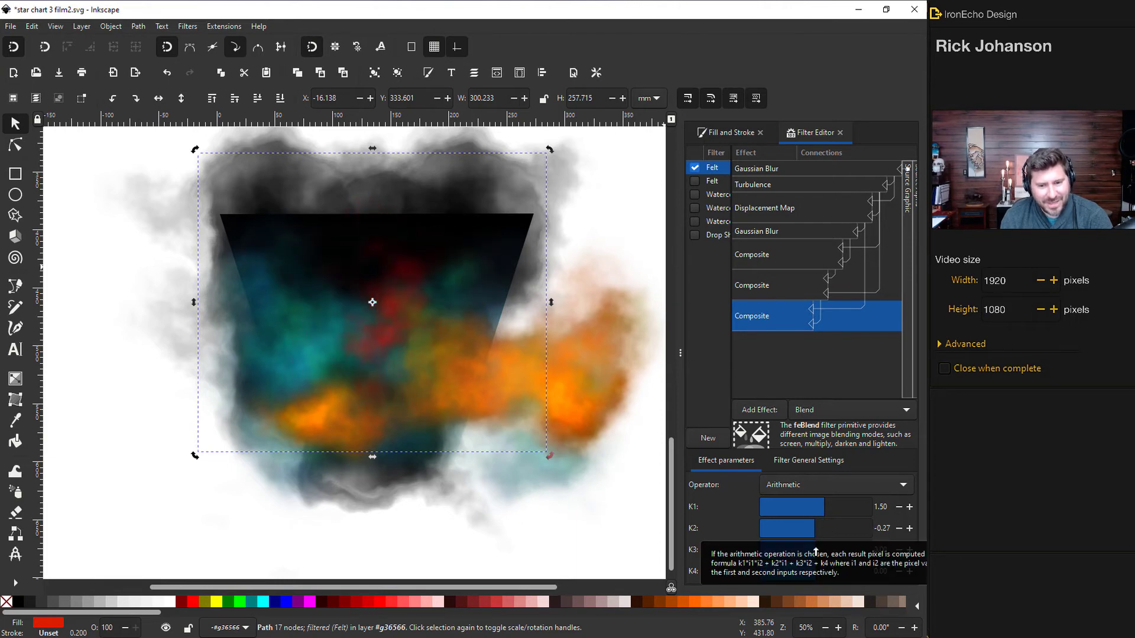
Turn the red cloud orange, then shift the orange cloud and the cloud beneath it left
{"action": "left_click", "coordinate": [727, 134]}
{"action": "left_click_drag", "start_coordinate": [895, 333], "coordinate": [875, 300]}
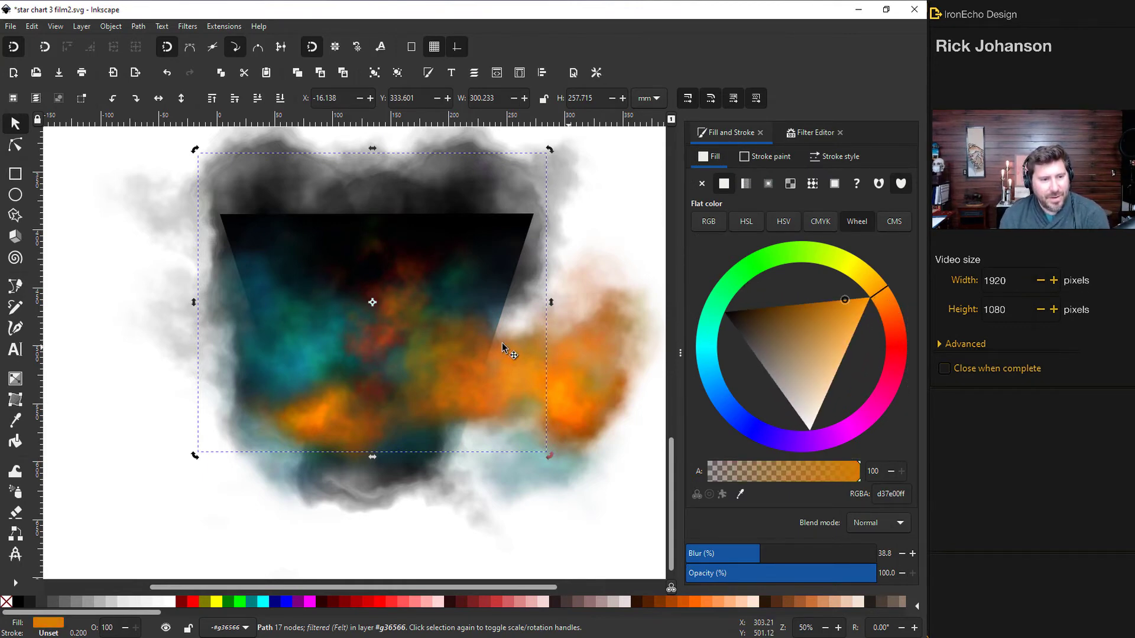
{"action": "left_click", "coordinate": [380, 333]}
{"action": "left_click", "coordinate": [426, 331]}
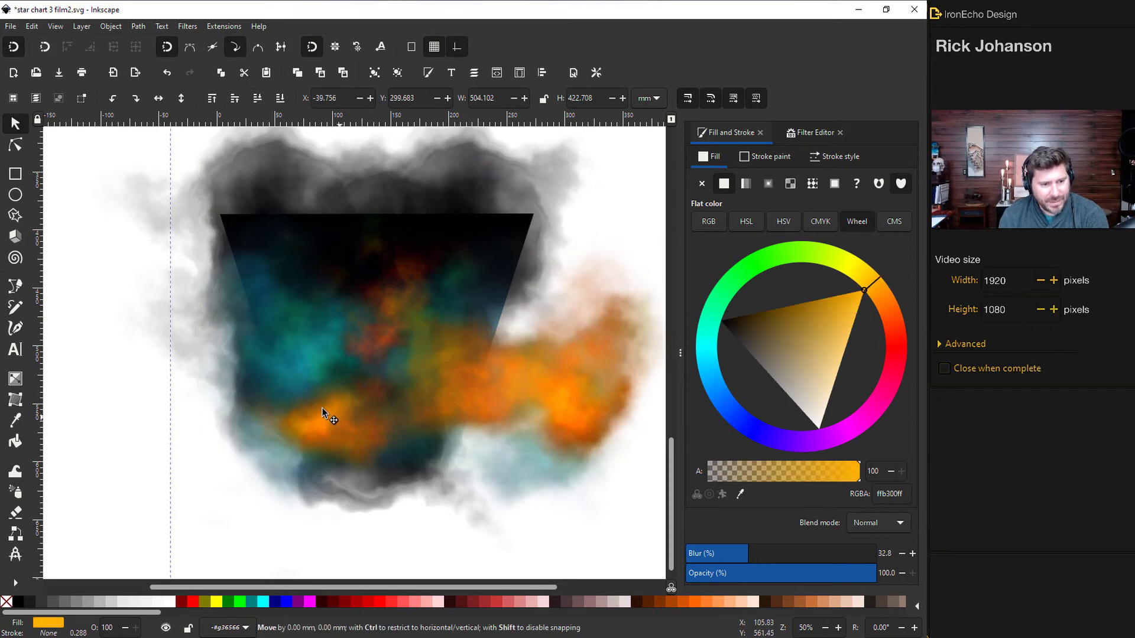
{"action": "left_click_drag", "start_coordinate": [427, 393], "coordinate": [409, 378]}
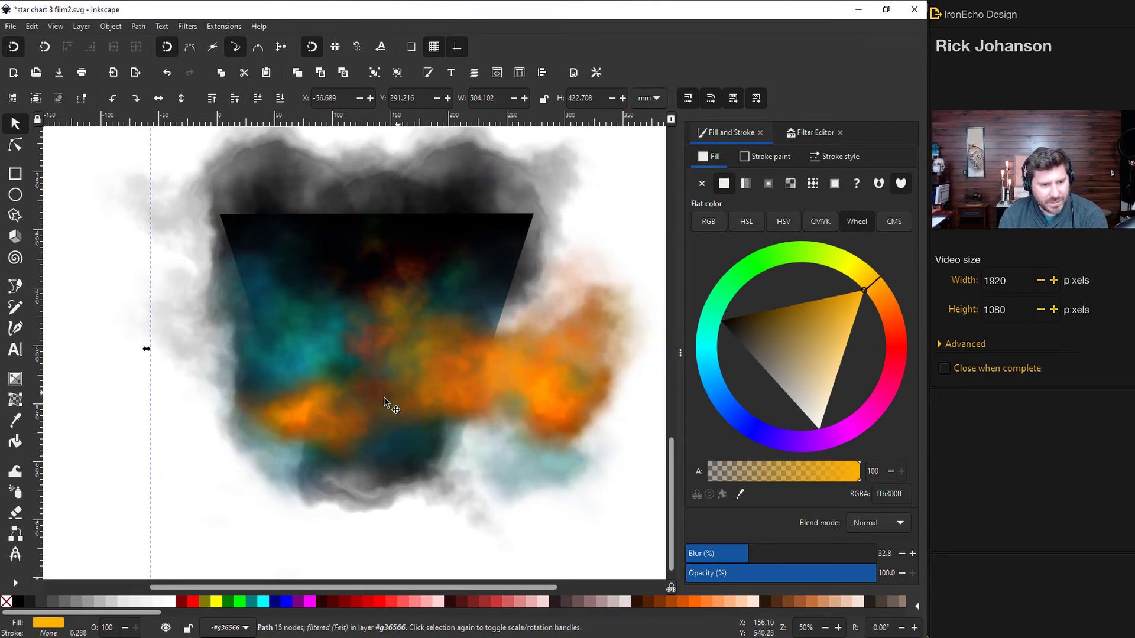
{"action": "left_click_drag", "start_coordinate": [482, 396], "coordinate": [409, 414]}
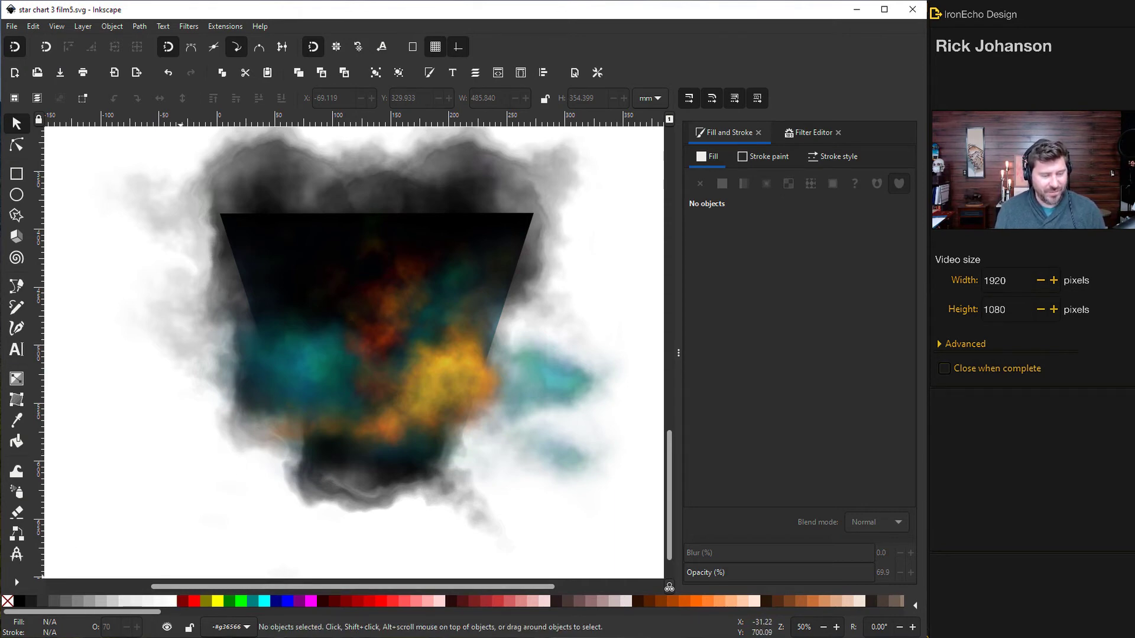
In Stellarium Web, check the Boston observing location and the 2021-06-19 date and time
{"action": "left_click", "coordinate": [136, 582]}
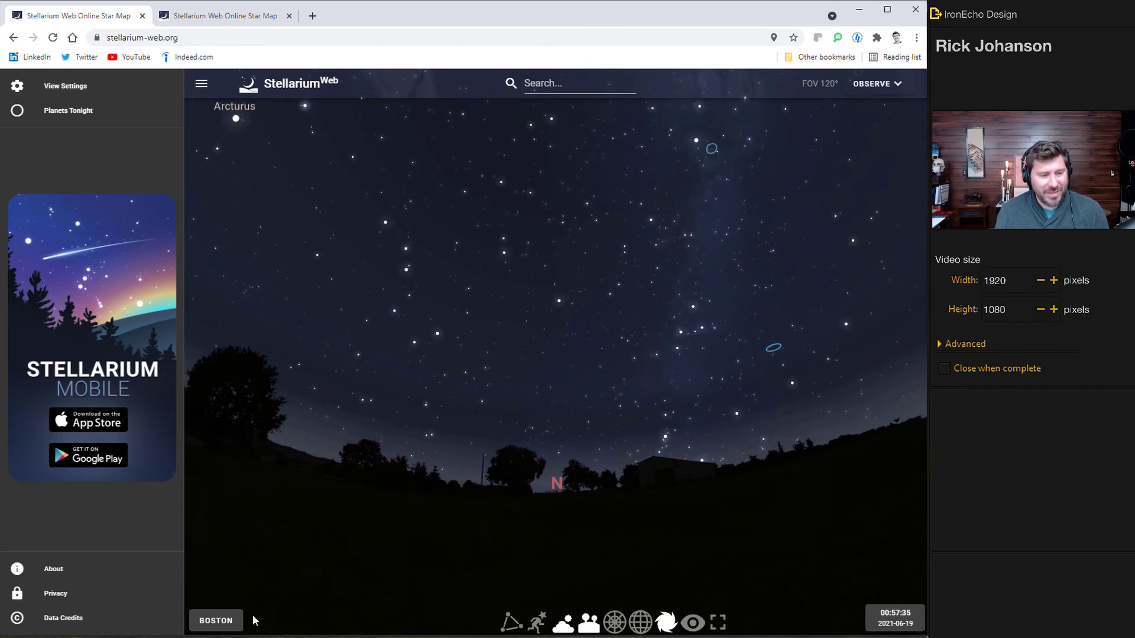
{"action": "left_click", "coordinate": [227, 621]}
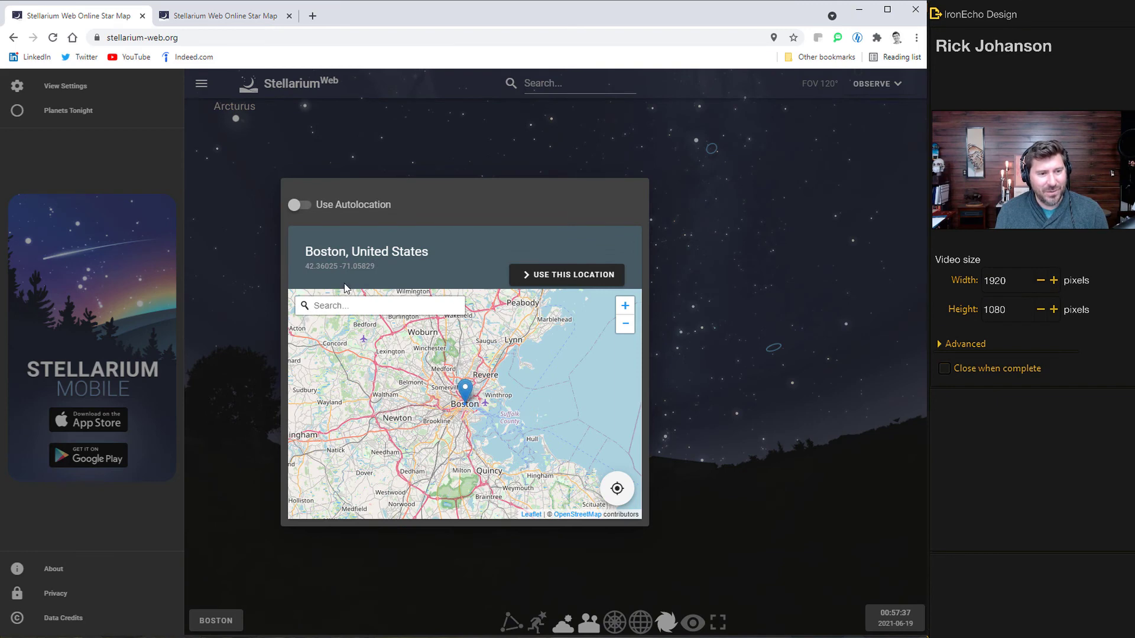
{"action": "left_click", "coordinate": [740, 486]}
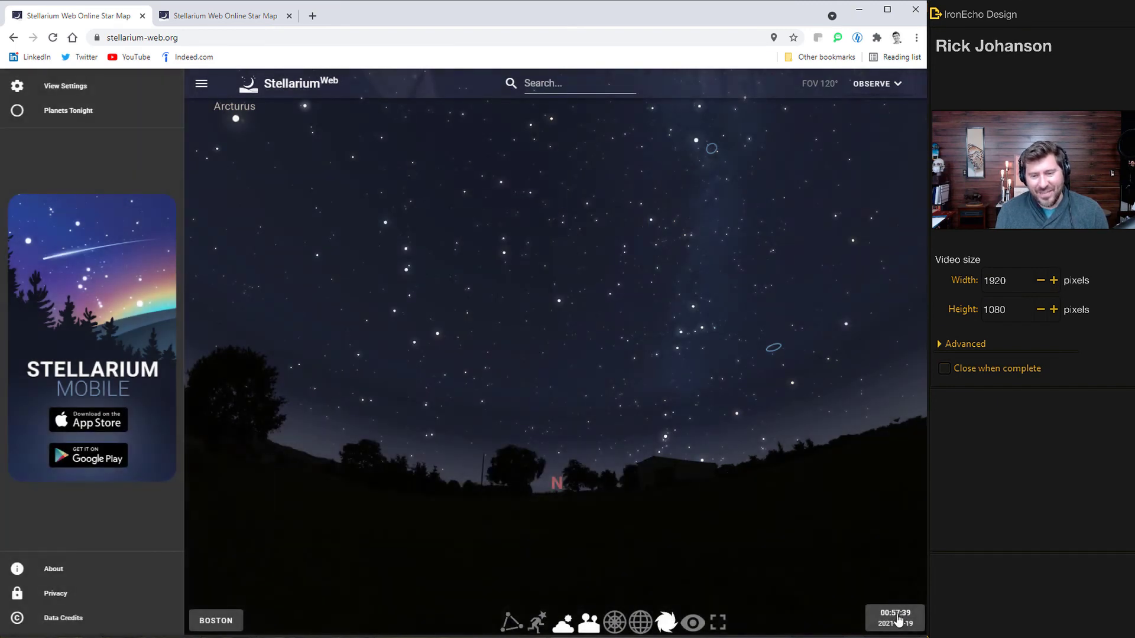
{"action": "left_click", "coordinate": [895, 617]}
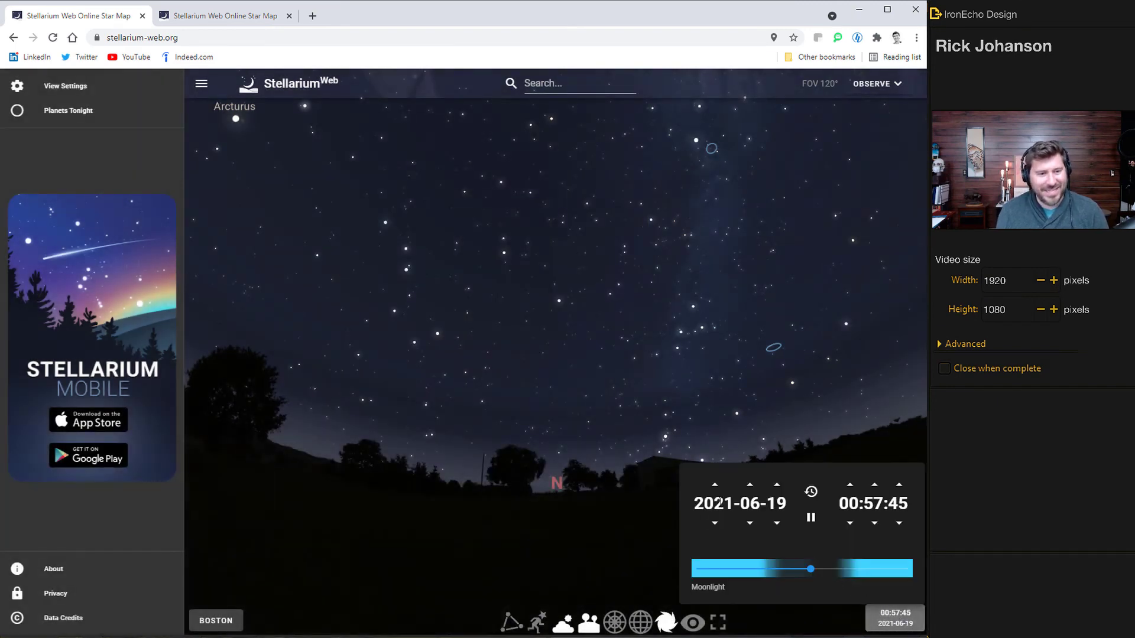
{"action": "left_click", "coordinate": [605, 365]}
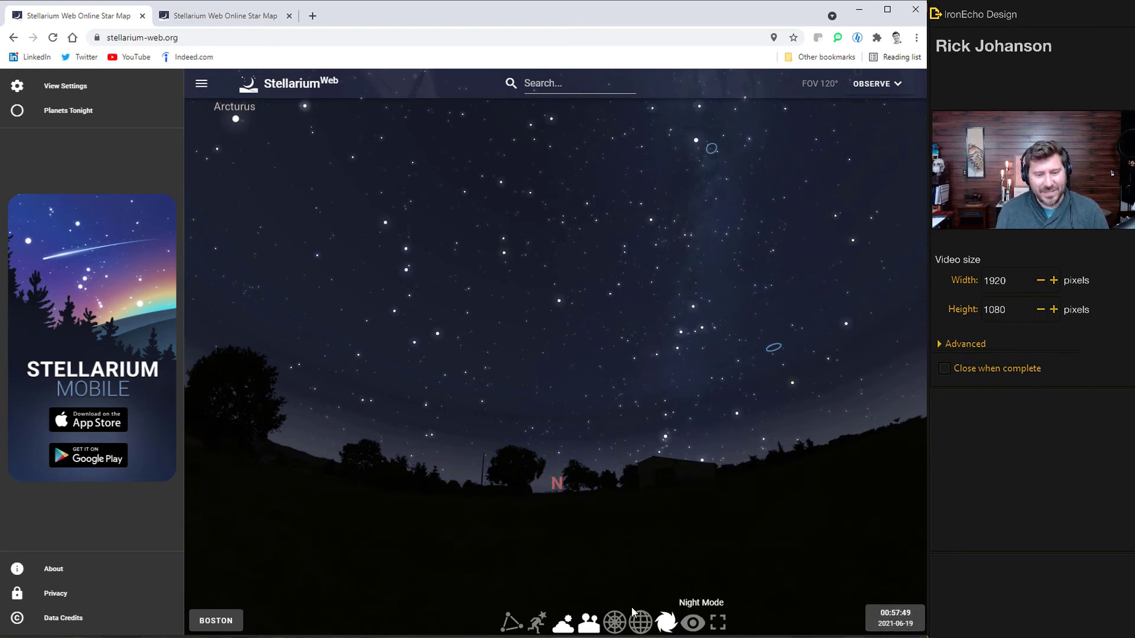
Hide the Milky Way and DSS imagery in Stellarium's sky view settings
{"action": "left_click", "coordinate": [66, 88]}
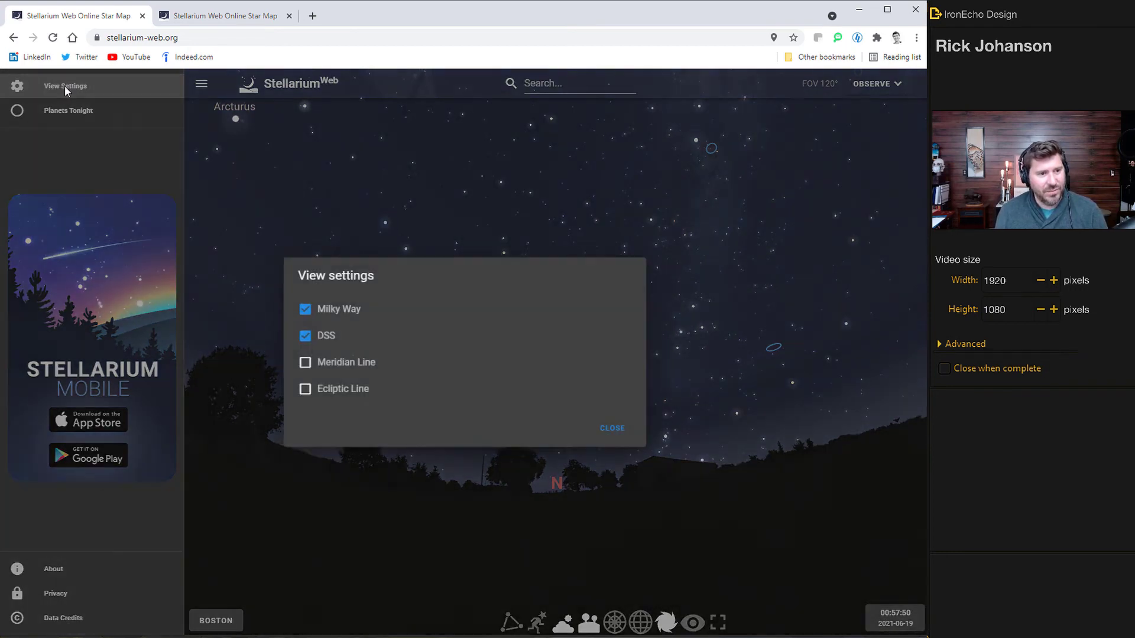
{"action": "left_click", "coordinate": [303, 309]}
{"action": "left_click", "coordinate": [307, 342]}
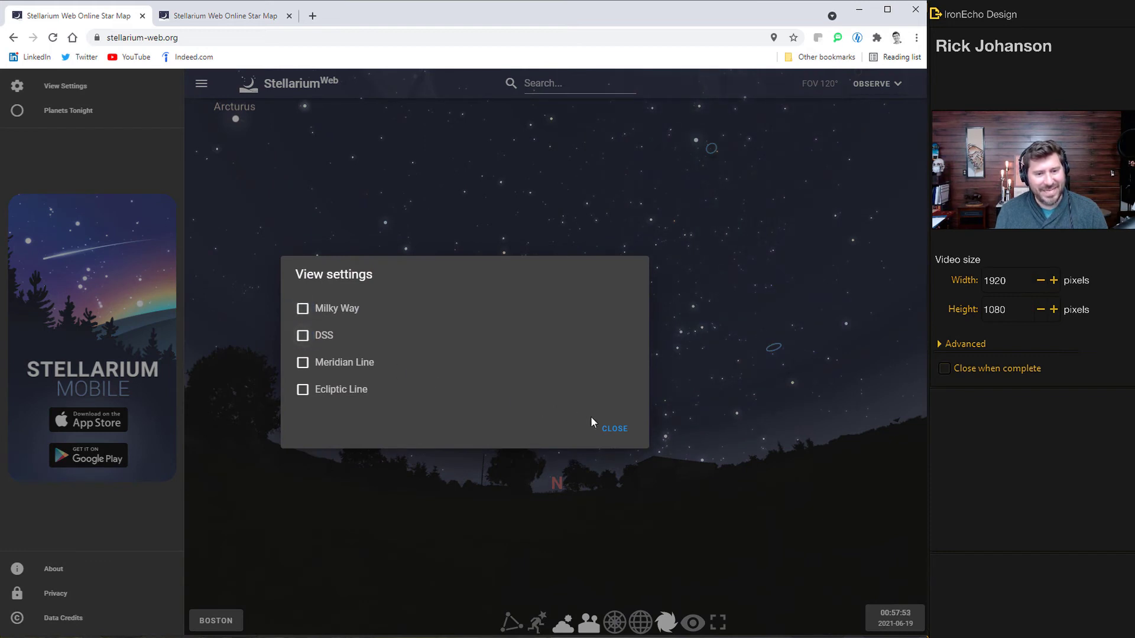
{"action": "left_click", "coordinate": [611, 428]}
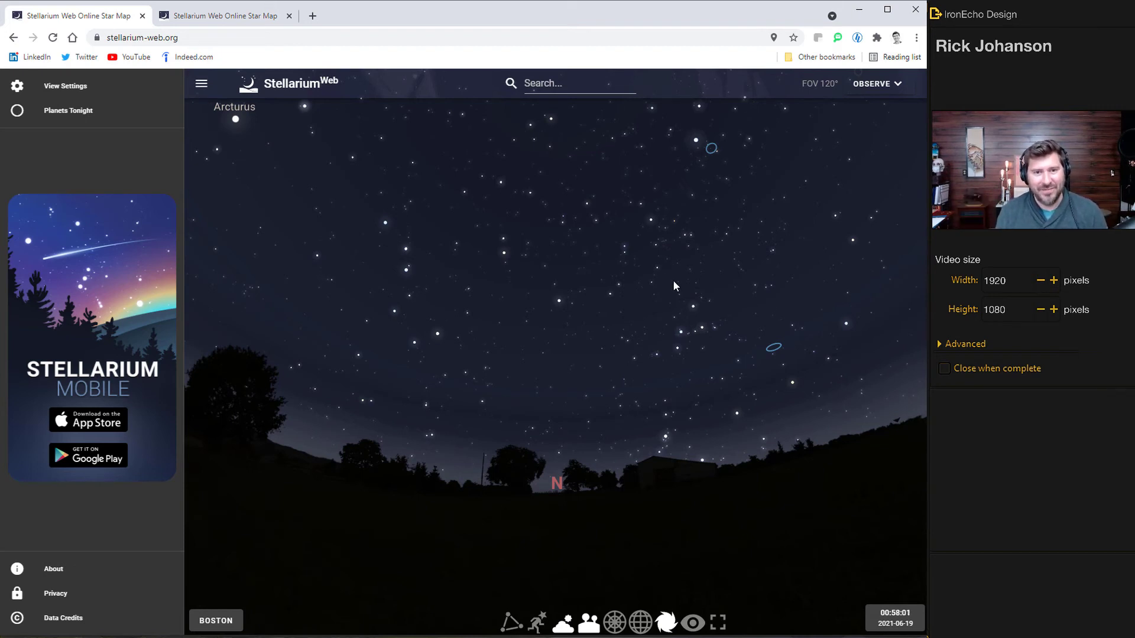
Turn off atmosphere, landscape and deep-sky markers, then turn the sky view toward east
{"action": "left_click", "coordinate": [560, 627]}
{"action": "left_click", "coordinate": [589, 626]}
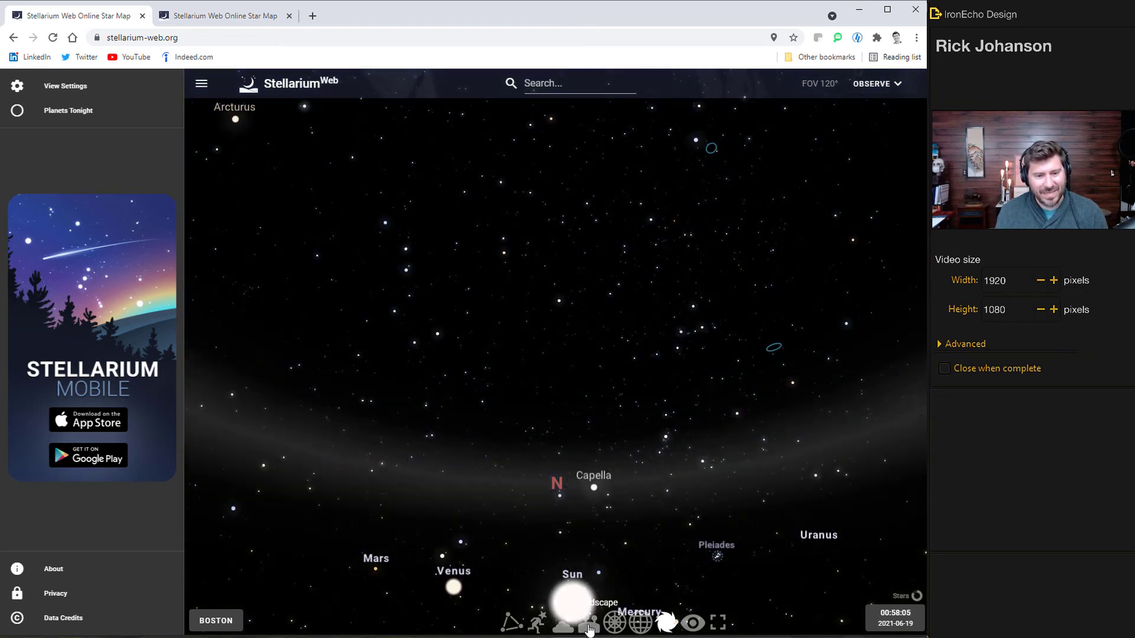
{"action": "left_click", "coordinate": [663, 625]}
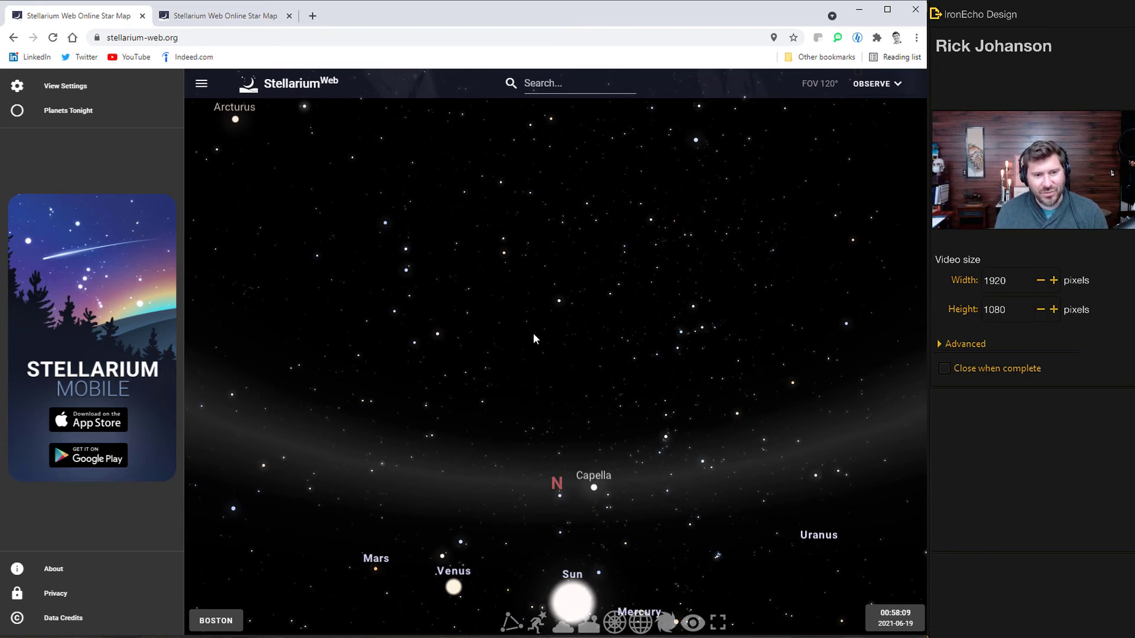
{"action": "left_click_drag", "start_coordinate": [533, 332], "coordinate": [608, 405]}
{"action": "scroll", "coordinate": [542, 279], "scroll_direction": "up", "scroll_amount": 1}
On the Orion tab, try constellation lines and artwork, then switch both off again
{"action": "left_click_drag", "start_coordinate": [542, 280], "coordinate": [554, 333]}
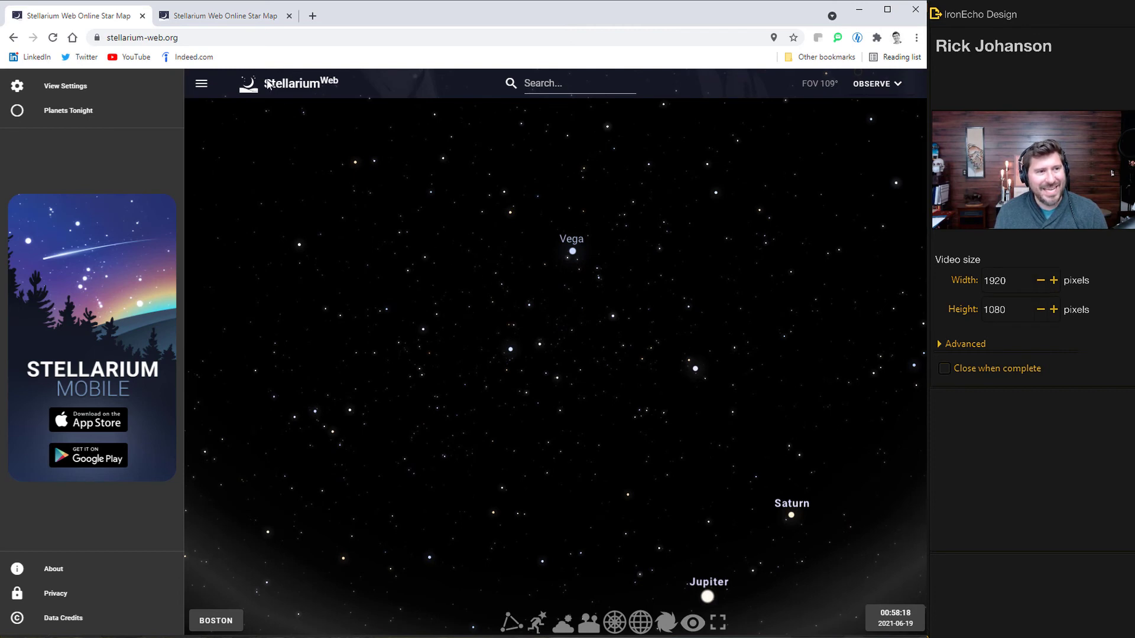
{"action": "left_click", "coordinate": [242, 16]}
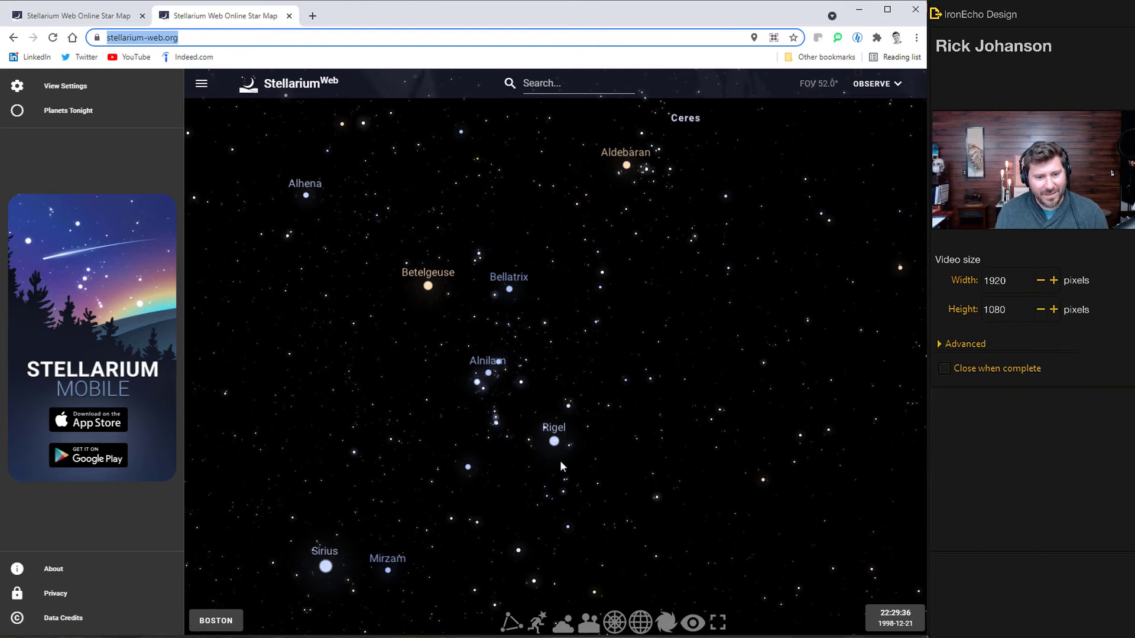
{"action": "left_click", "coordinate": [513, 626]}
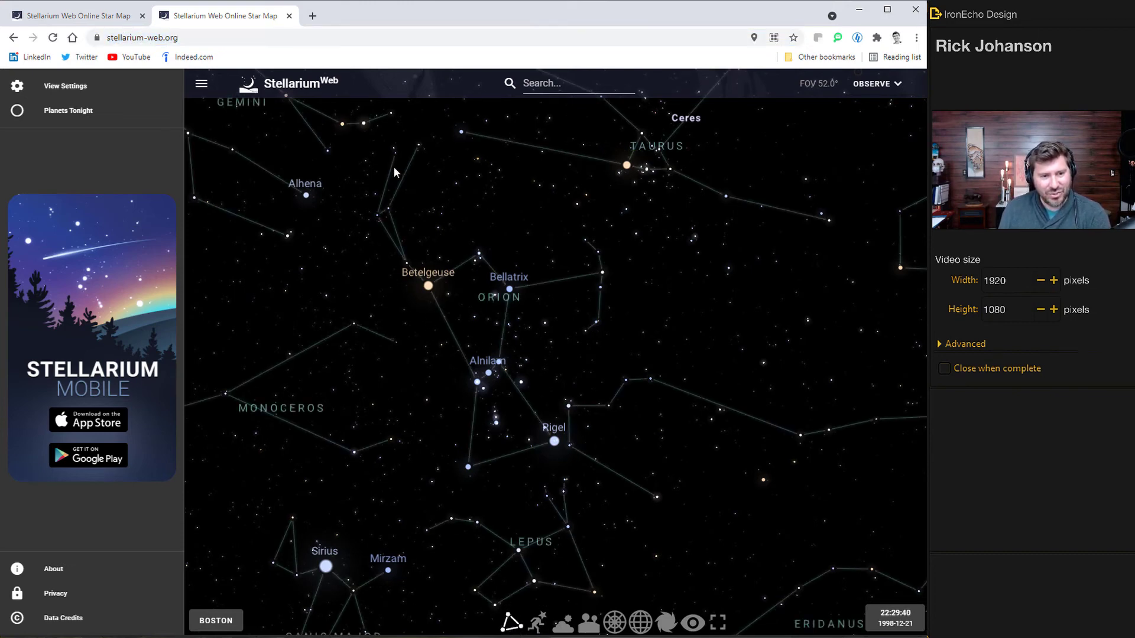
{"action": "left_click", "coordinate": [539, 624]}
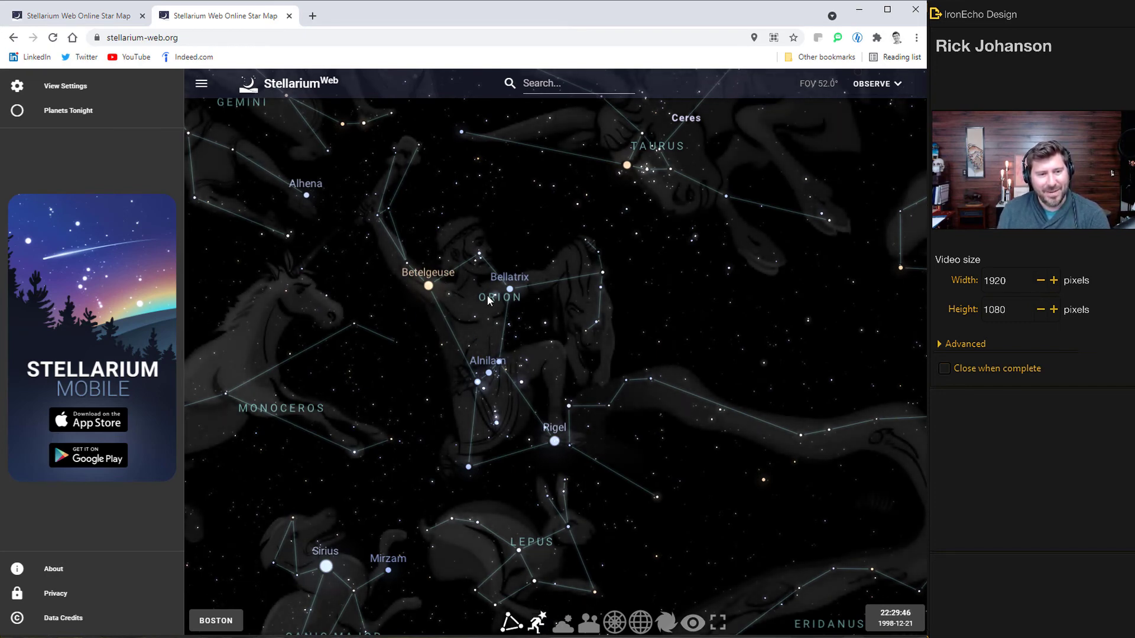
{"action": "left_click", "coordinate": [538, 628]}
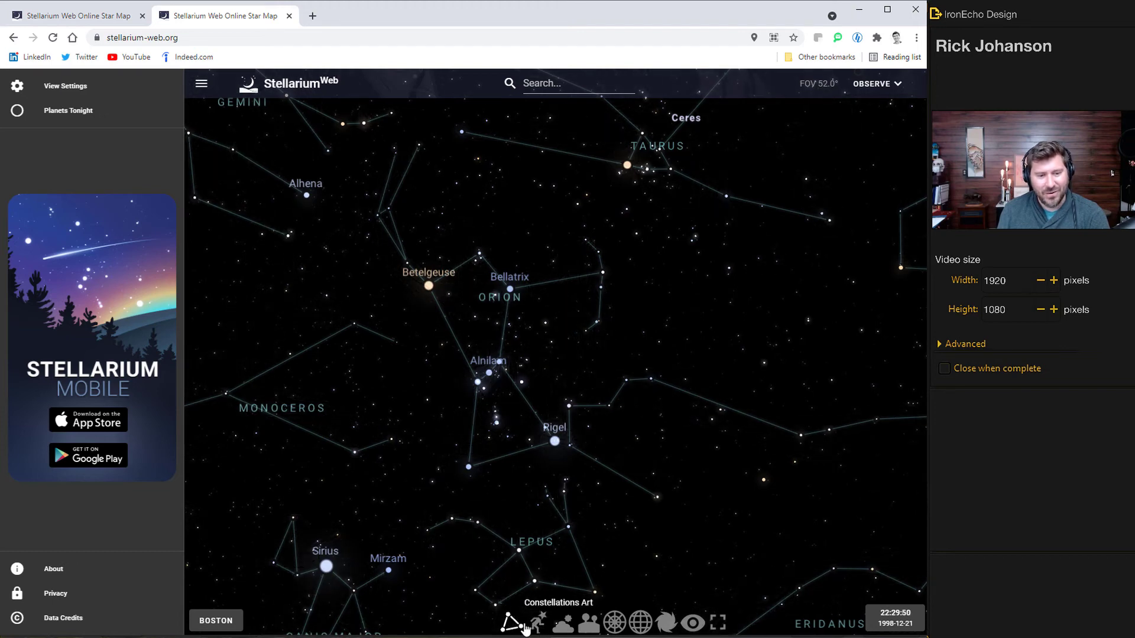
{"action": "left_click", "coordinate": [510, 622]}
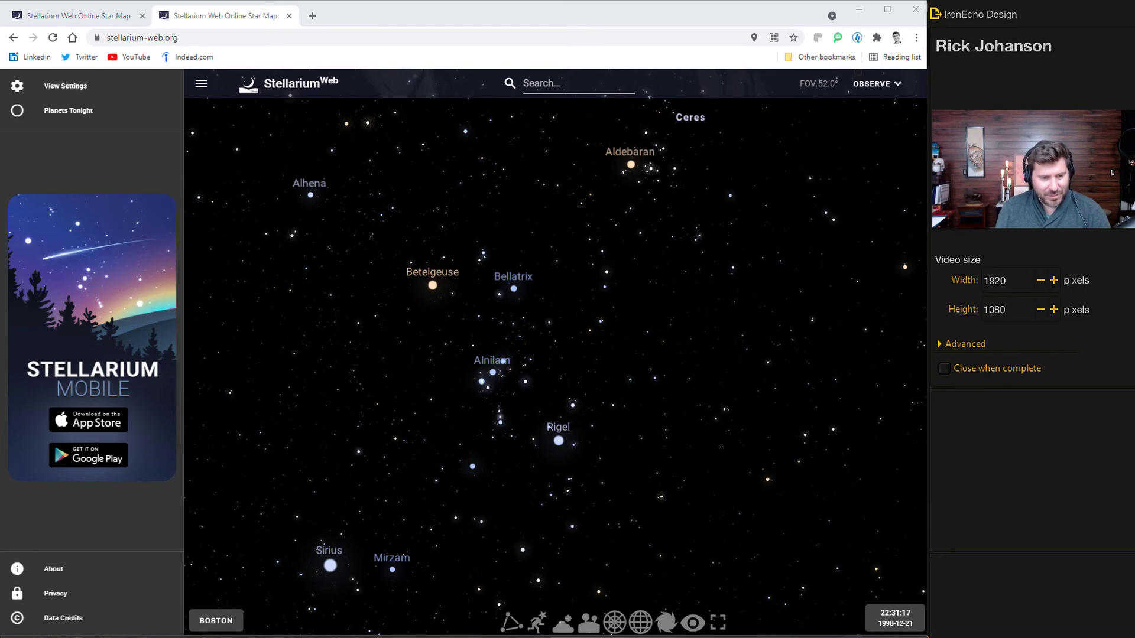
Screenshot the Orion star-field region and bring Inkscape back to the front
{"action": "key", "text": "ctrl+shift+r"}
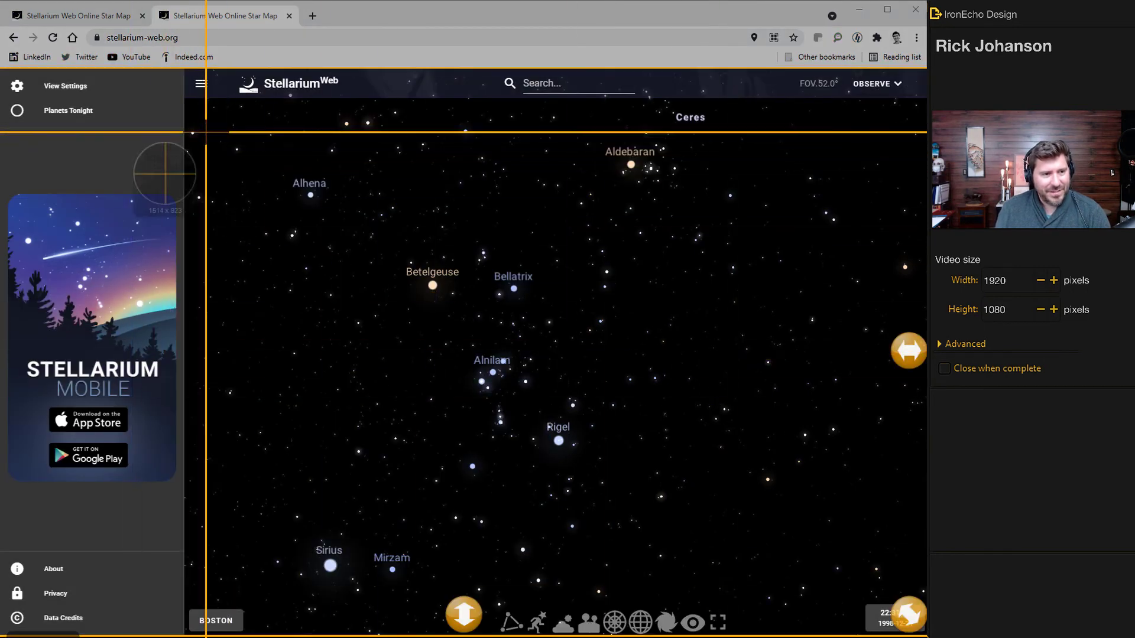
{"action": "left_click_drag", "start_coordinate": [219, 112], "coordinate": [848, 596]}
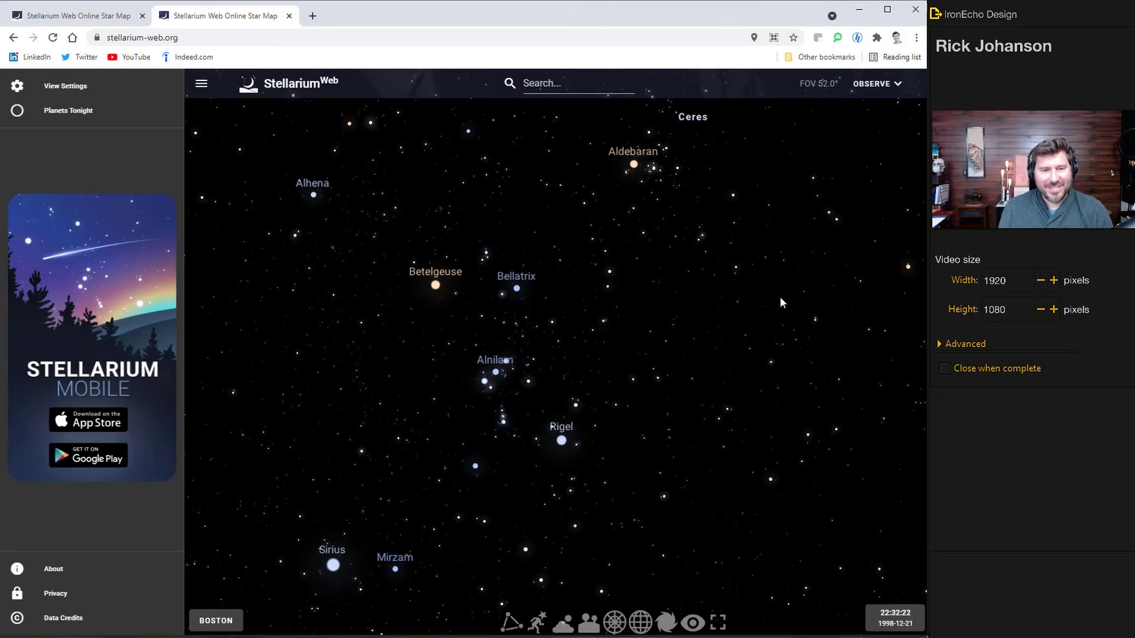
{"action": "left_click", "coordinate": [170, 602]}
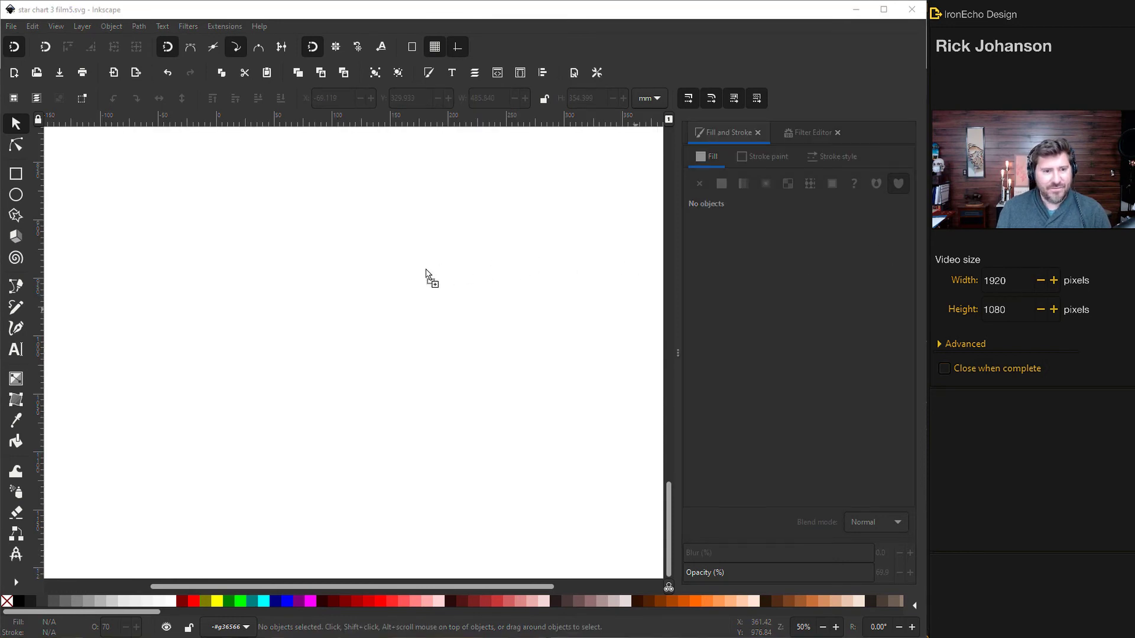
Drop the star-field screenshot onto the canvas and import it as an embedded JPEG
{"action": "left_click_drag", "start_coordinate": [418, 274], "coordinate": [322, 315]}
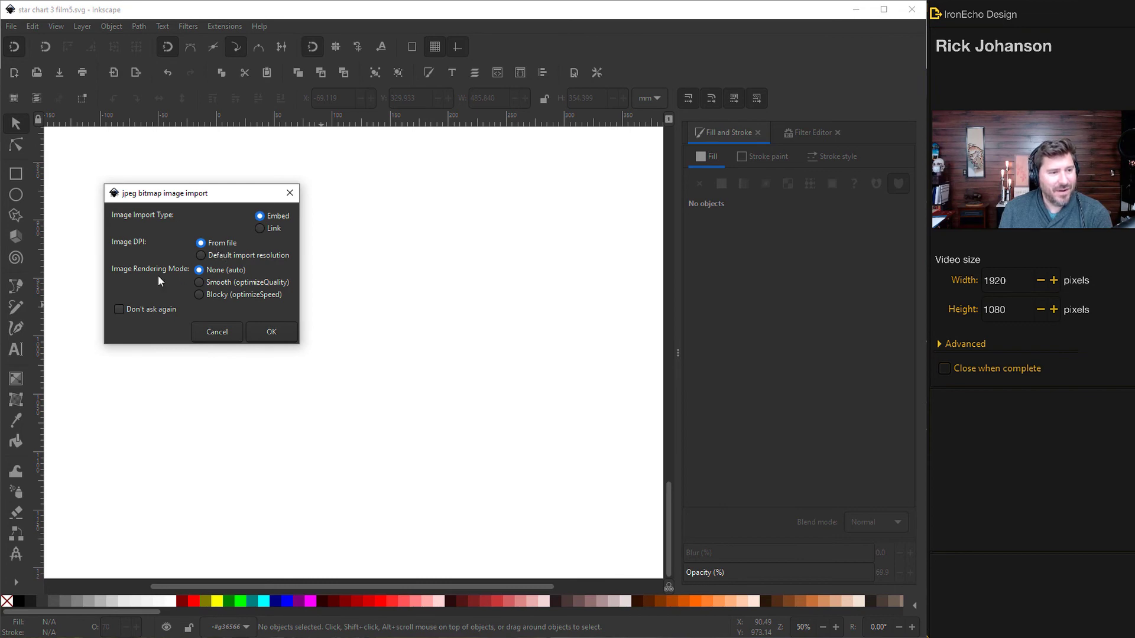
{"action": "left_click", "coordinate": [269, 332]}
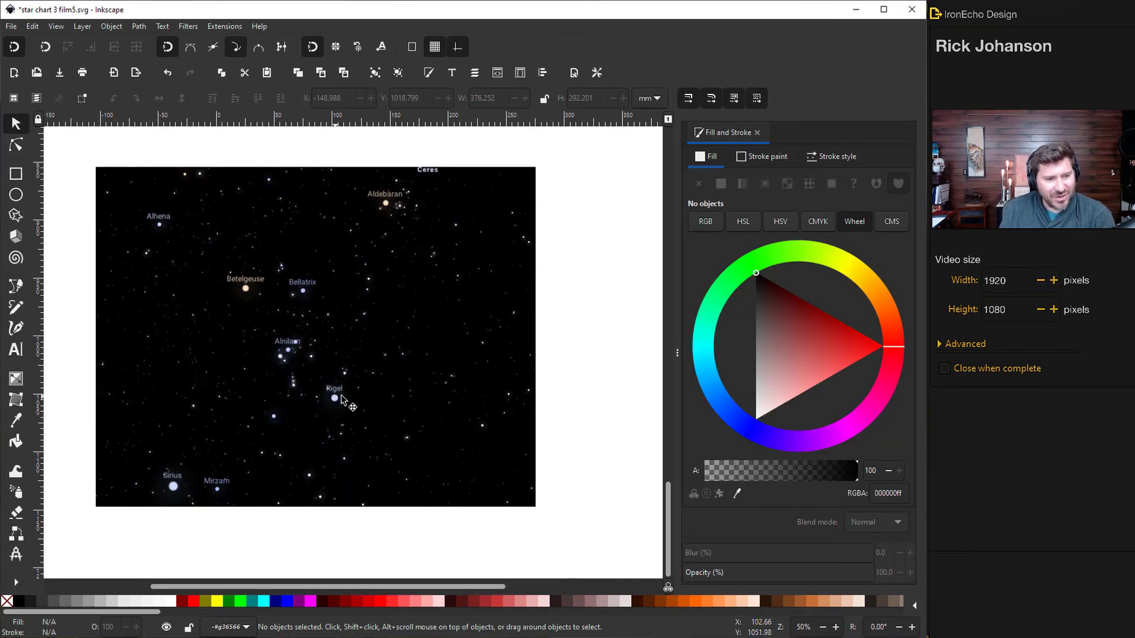
In Trace Bitmap, enable Invert image and set brightness cutoff to 0.250
{"action": "left_click", "coordinate": [138, 26]}
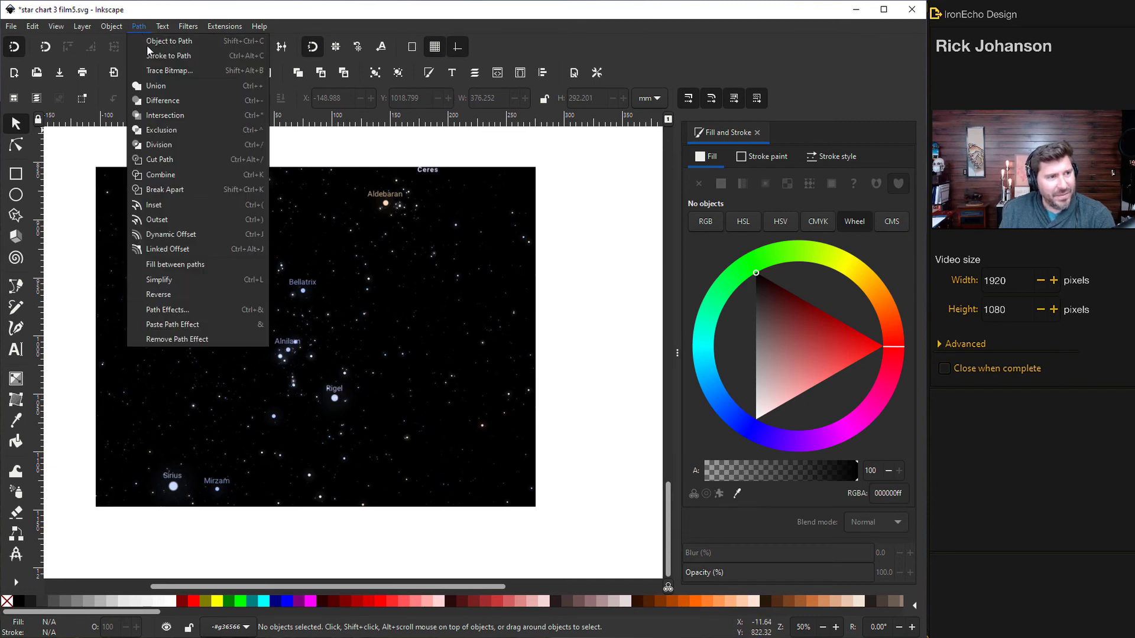
{"action": "left_click", "coordinate": [167, 71]}
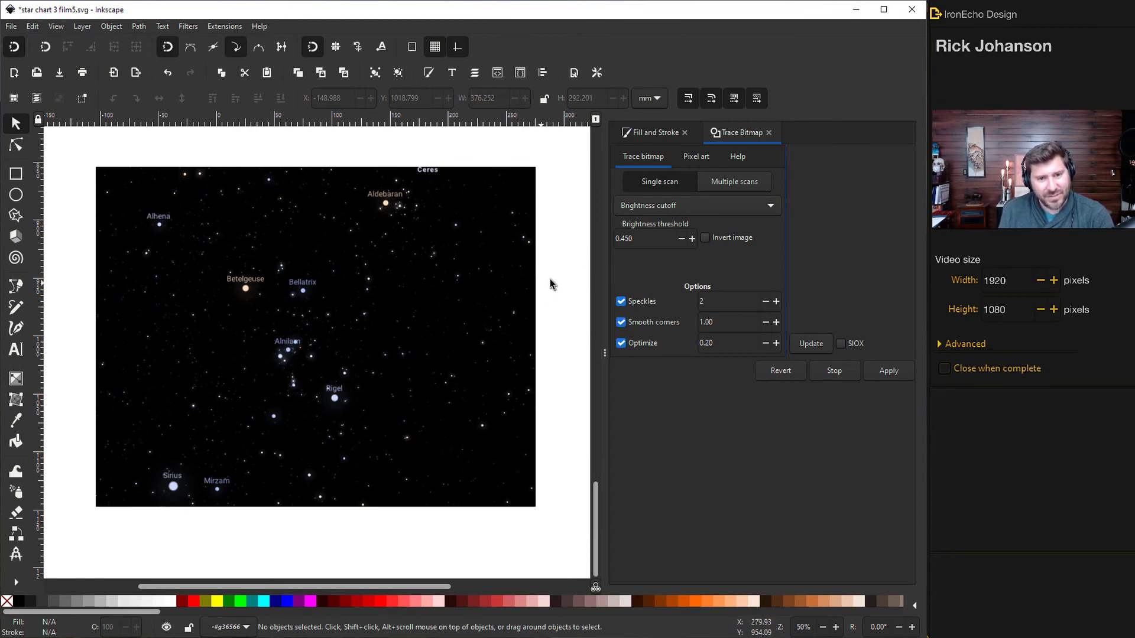
{"action": "left_click", "coordinate": [705, 239]}
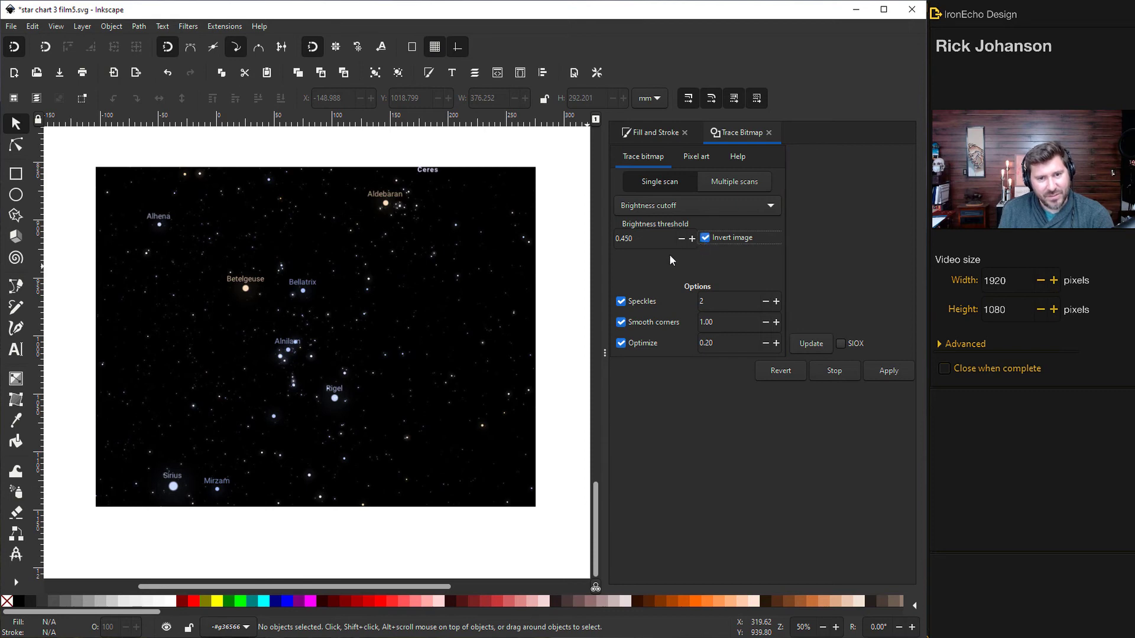
{"action": "triple_click", "coordinate": [615, 239]}
{"action": "key", "text": "BackSpace"}
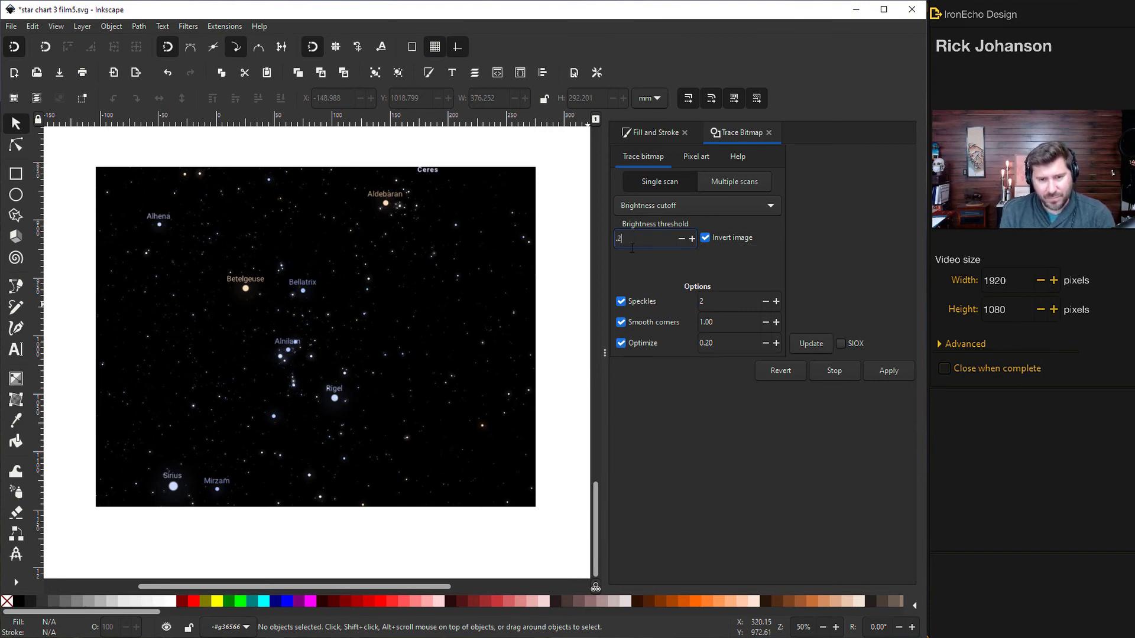
{"action": "key", "text": "Return"}
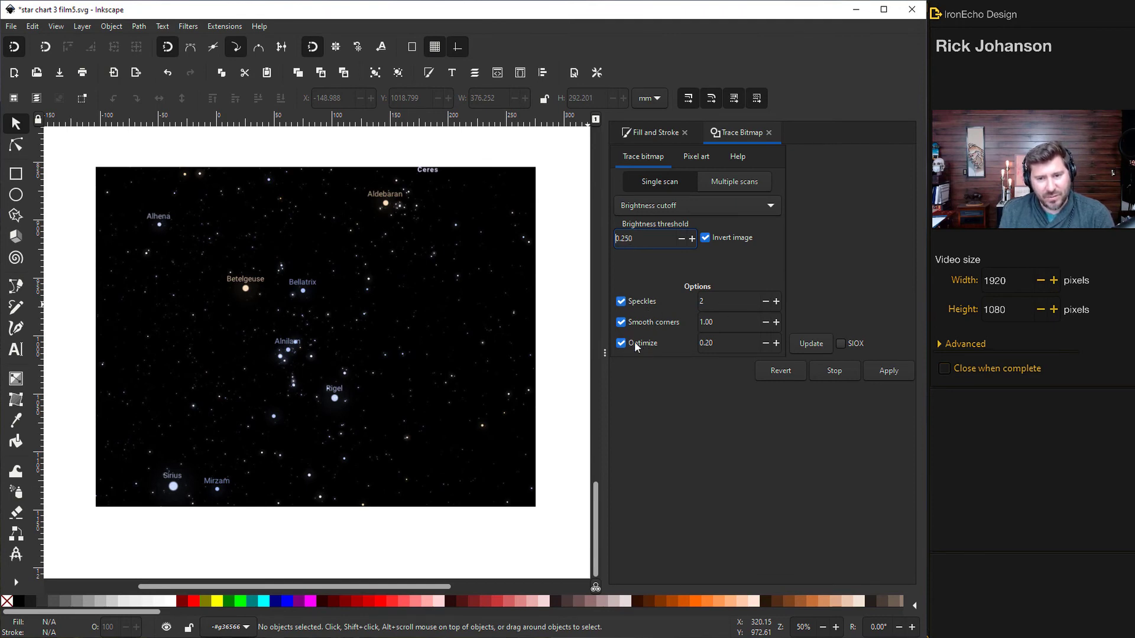
Select the star chart image, preview the trace and apply it
{"action": "left_click", "coordinate": [811, 347]}
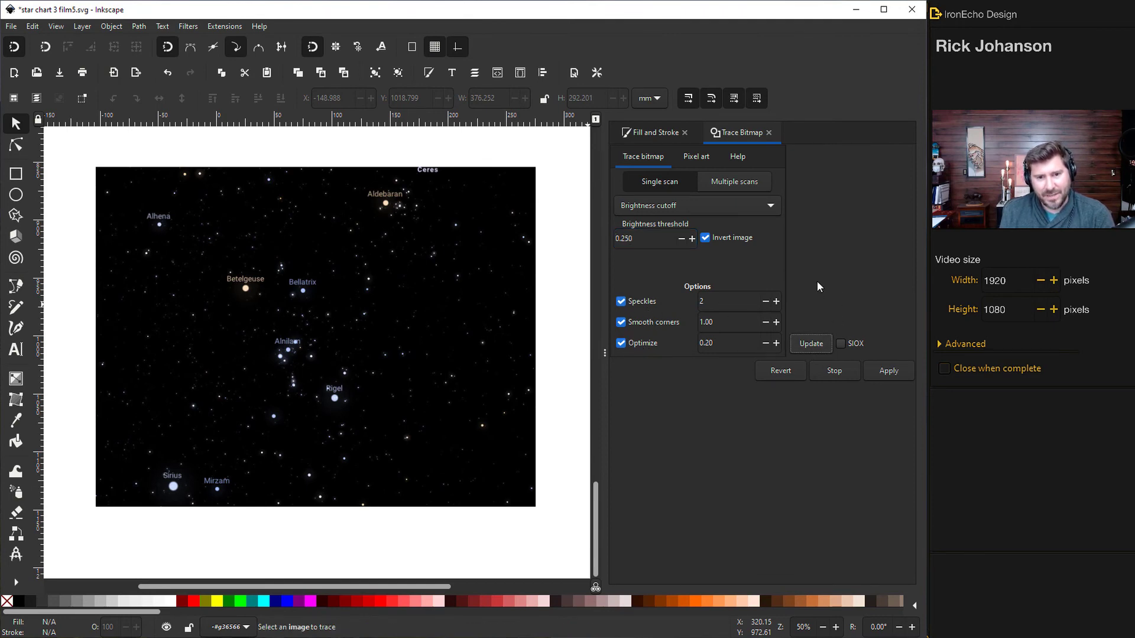
{"action": "left_click", "coordinate": [449, 303]}
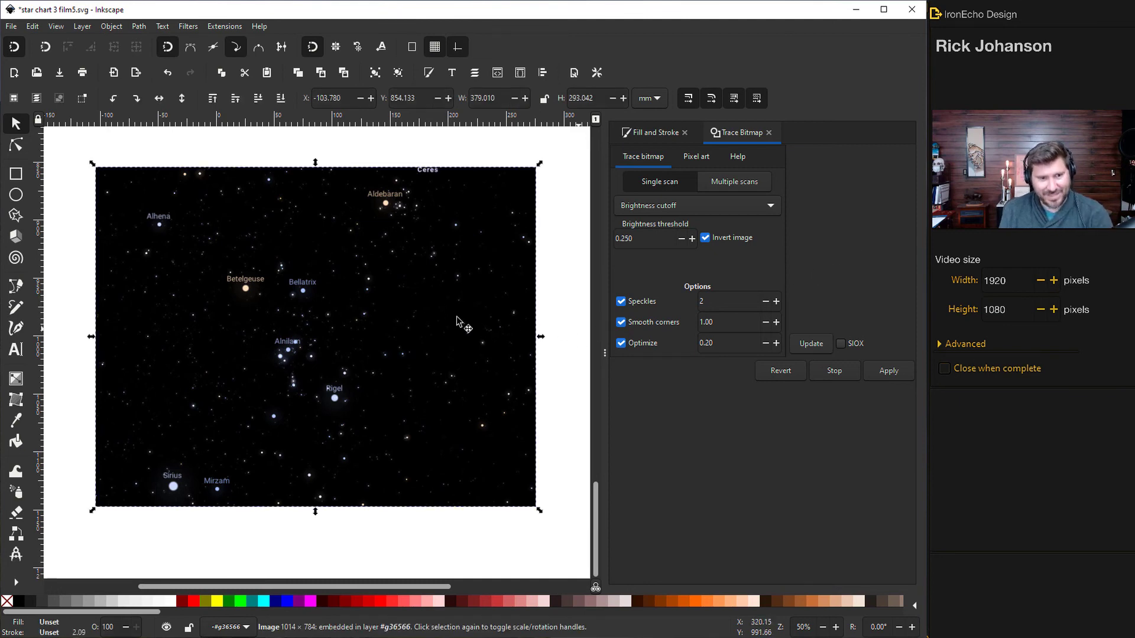
{"action": "left_click", "coordinate": [805, 345]}
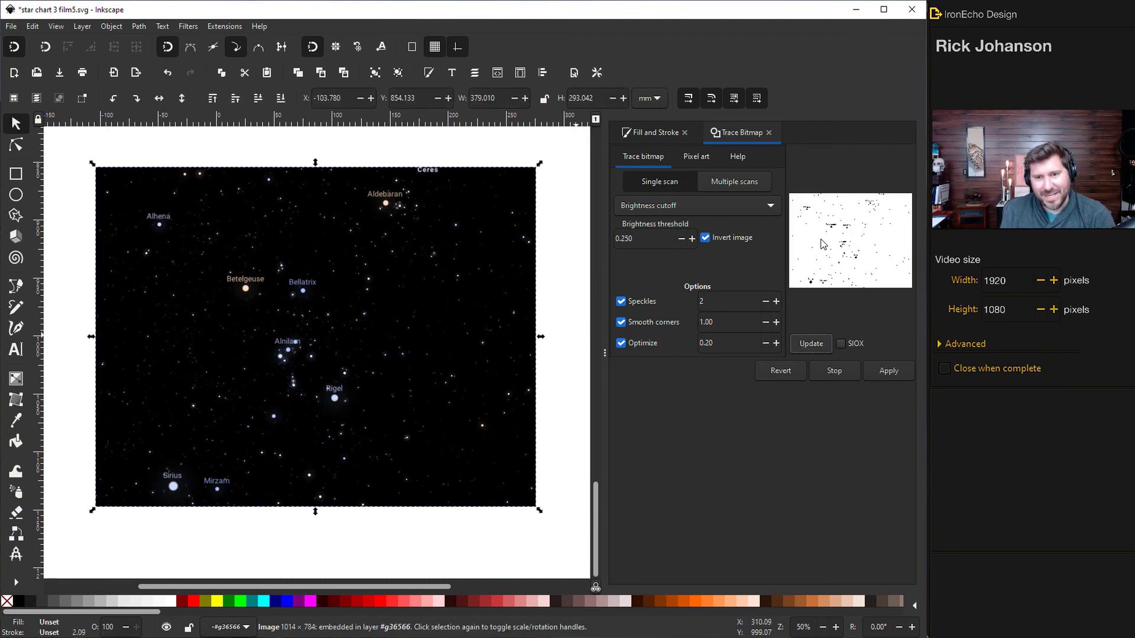
{"action": "left_click", "coordinate": [889, 371]}
{"action": "scroll", "coordinate": [352, 316], "scroll_direction": "down", "scroll_amount": 4}
Move the traced stars below the original image and delete the Belelgeuse label
{"action": "mouse_move", "coordinate": [335, 305]}
{"action": "left_mouse_down"}
{"action": "mouse_move", "coordinate": [338, 478]}
{"action": "mouse_move", "coordinate": [338, 364]}
{"action": "mouse_move", "coordinate": [338, 383]}
{"action": "left_mouse_up"}
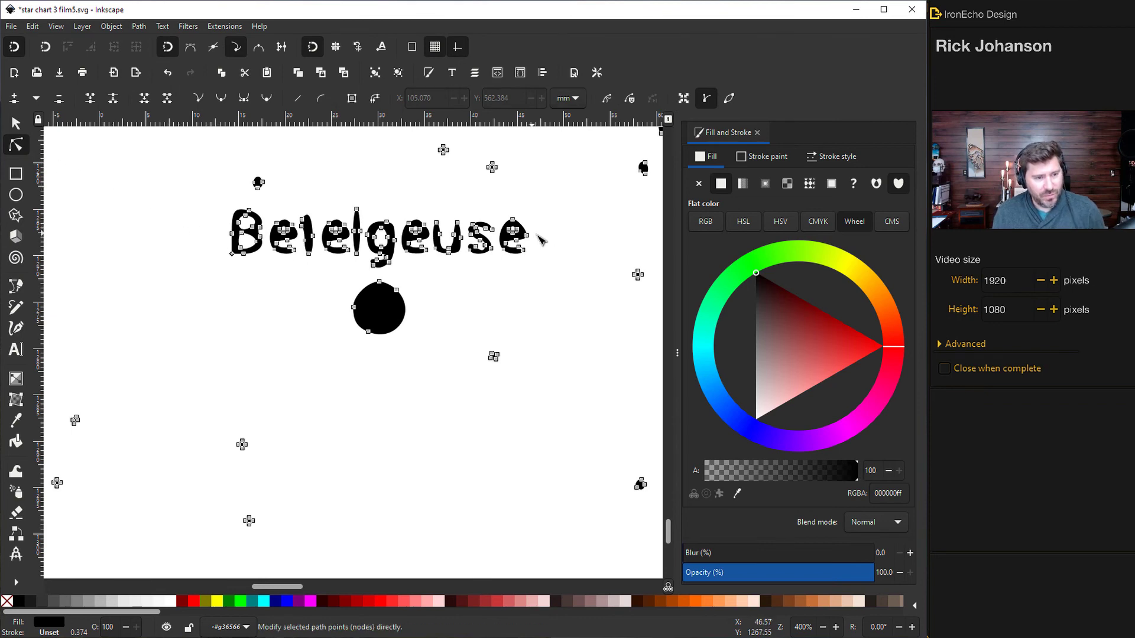
{"action": "left_click_drag", "start_coordinate": [197, 198], "coordinate": [551, 270]}
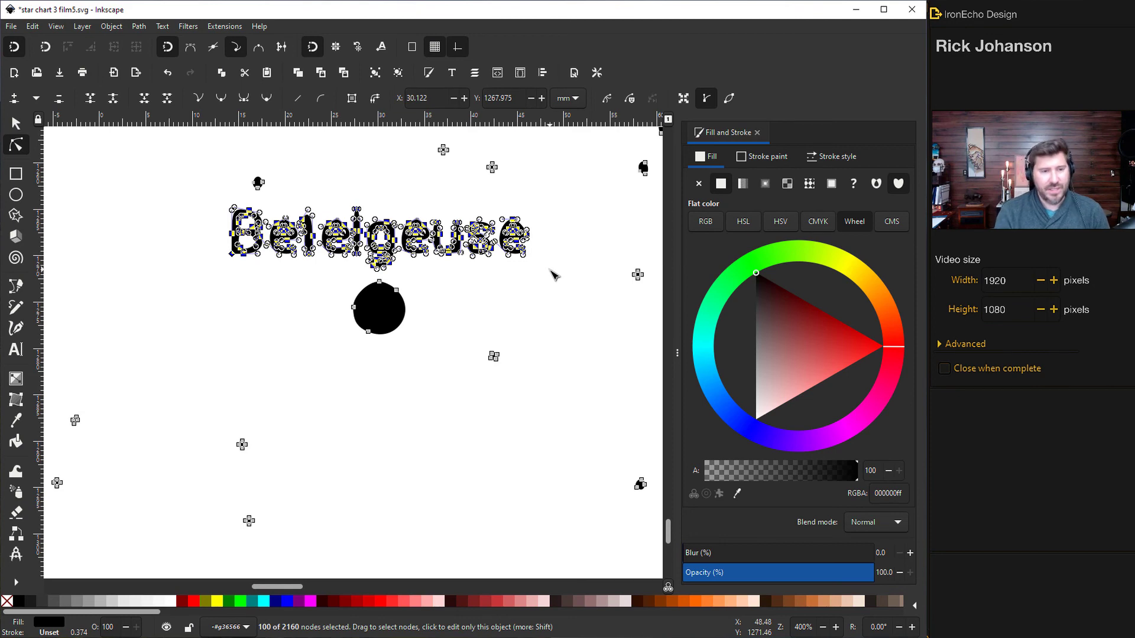
{"action": "key", "text": "Delete"}
Delete the Alnilam label and stray marks, then view the whole star path
{"action": "scroll", "coordinate": [488, 336], "scroll_direction": "left", "scroll_amount": 8}
{"action": "scroll", "coordinate": [414, 502], "scroll_direction": "up", "scroll_amount": 3}
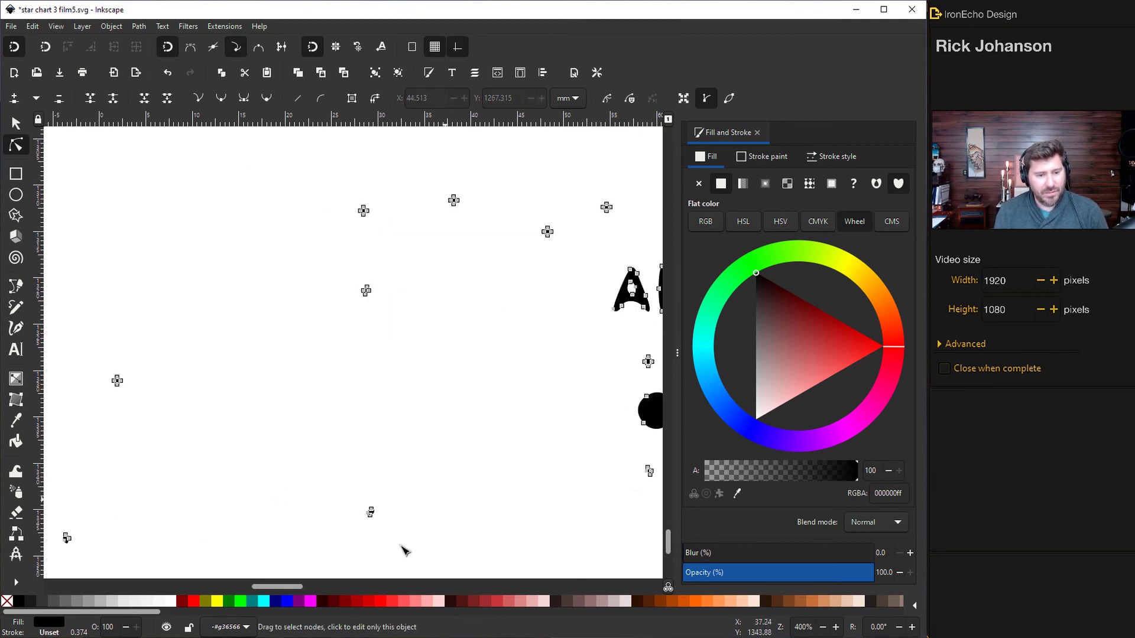
{"action": "left_click_drag", "start_coordinate": [277, 586], "coordinate": [314, 586]}
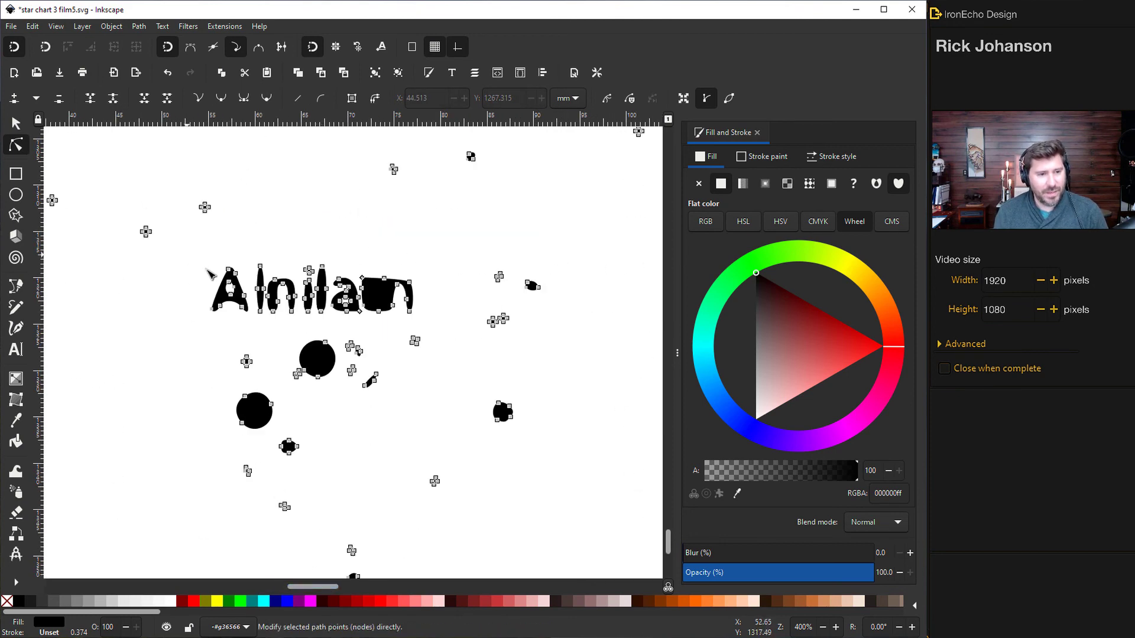
{"action": "left_click_drag", "start_coordinate": [186, 253], "coordinate": [421, 331]}
{"action": "key", "text": "Delete"}
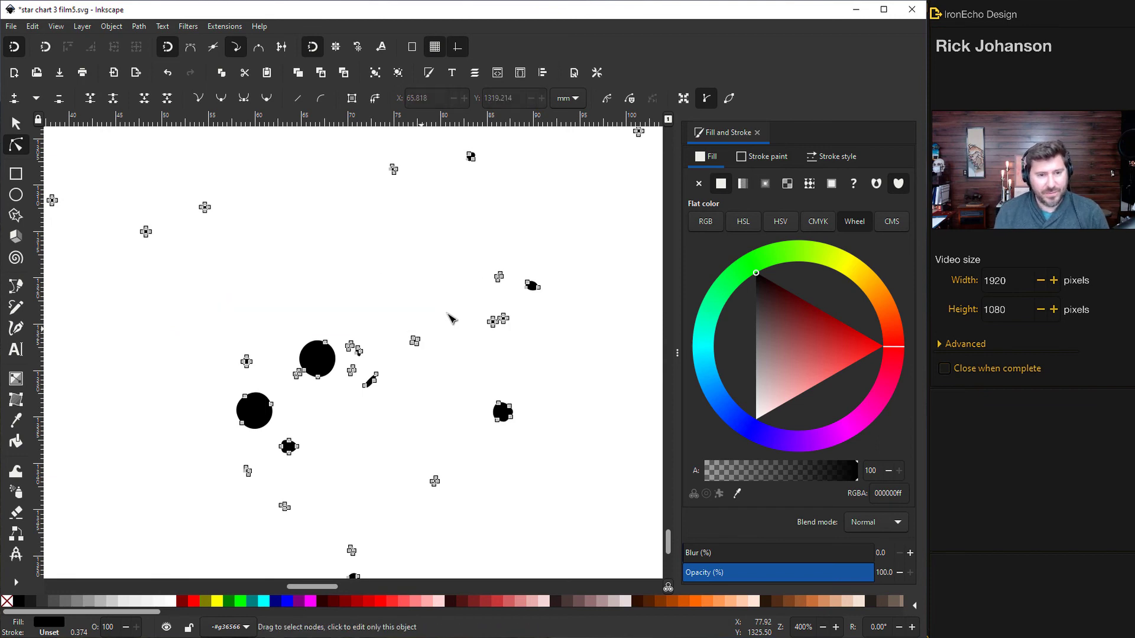
{"action": "left_click_drag", "start_coordinate": [500, 259], "coordinate": [560, 303]}
{"action": "key", "text": "Delete"}
{"action": "key", "text": "s"}
{"action": "key", "text": "1"}
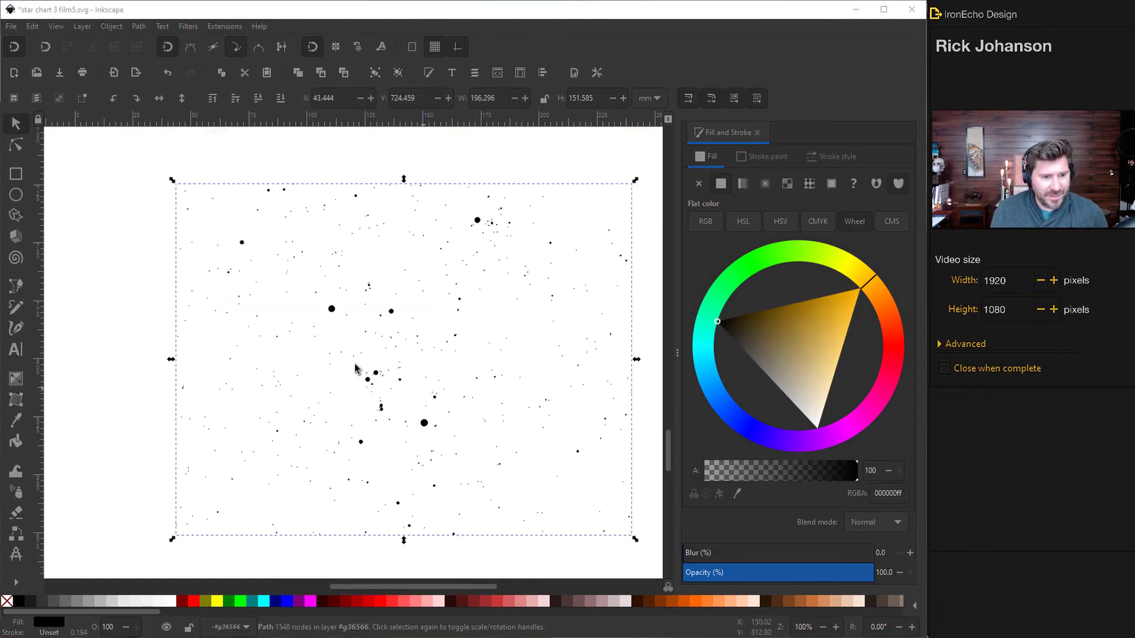
Duplicate the traced star path and move it up onto the nebula clouds
{"action": "left_click", "coordinate": [438, 437]}
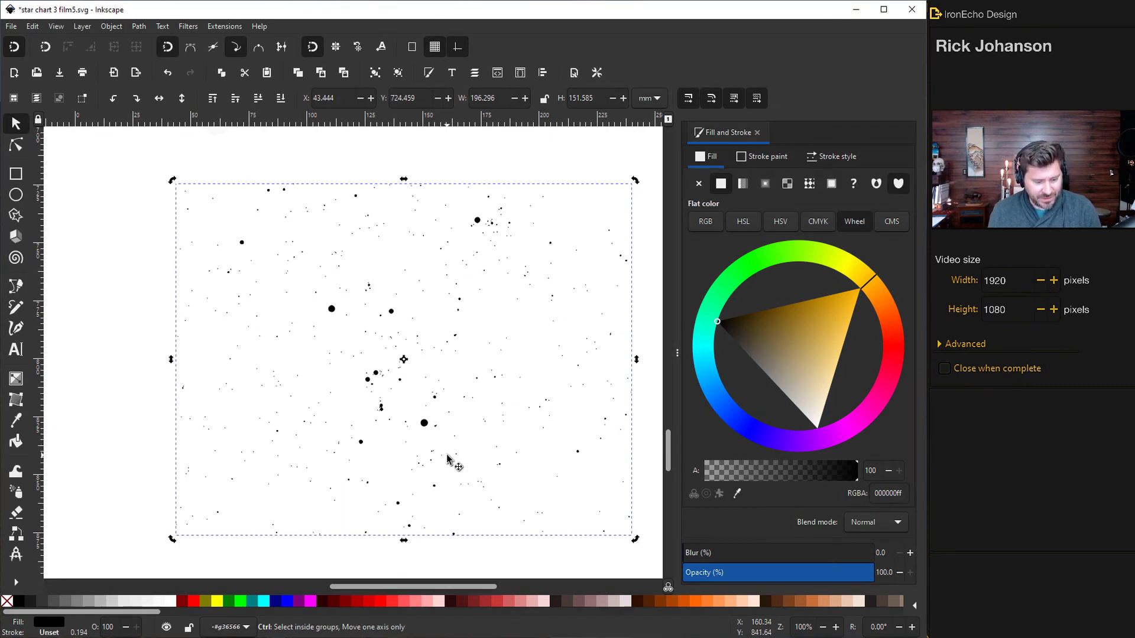
{"action": "key", "text": "ctrl+d"}
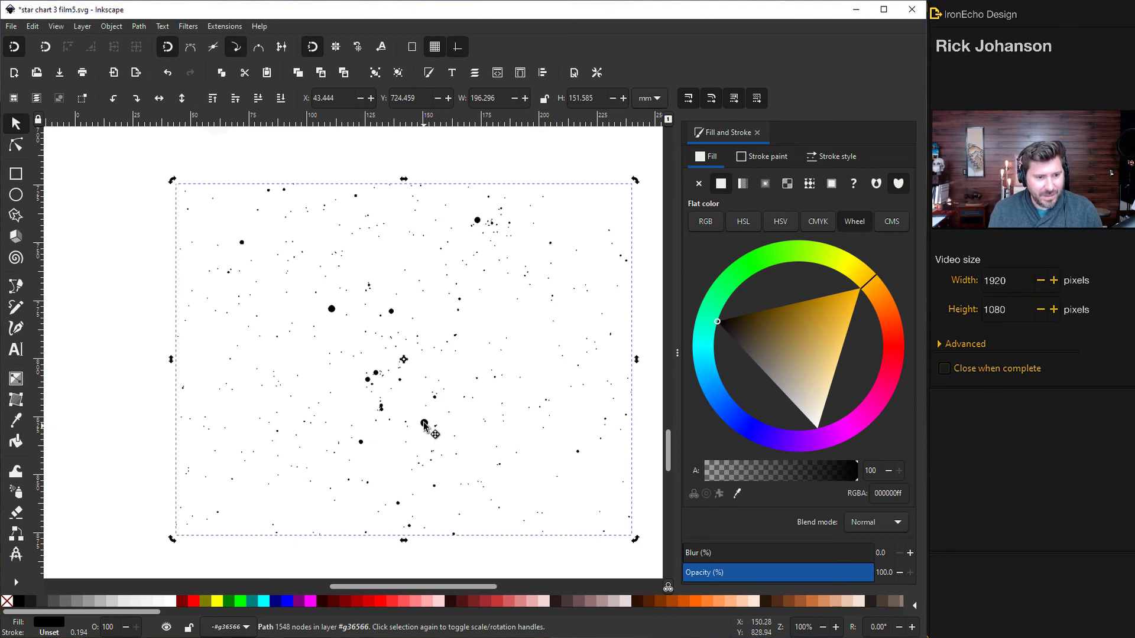
{"action": "left_click_drag", "start_coordinate": [420, 417], "coordinate": [414, 378]}
{"action": "scroll", "coordinate": [414, 378], "scroll_direction": "up", "scroll_amount": 8}
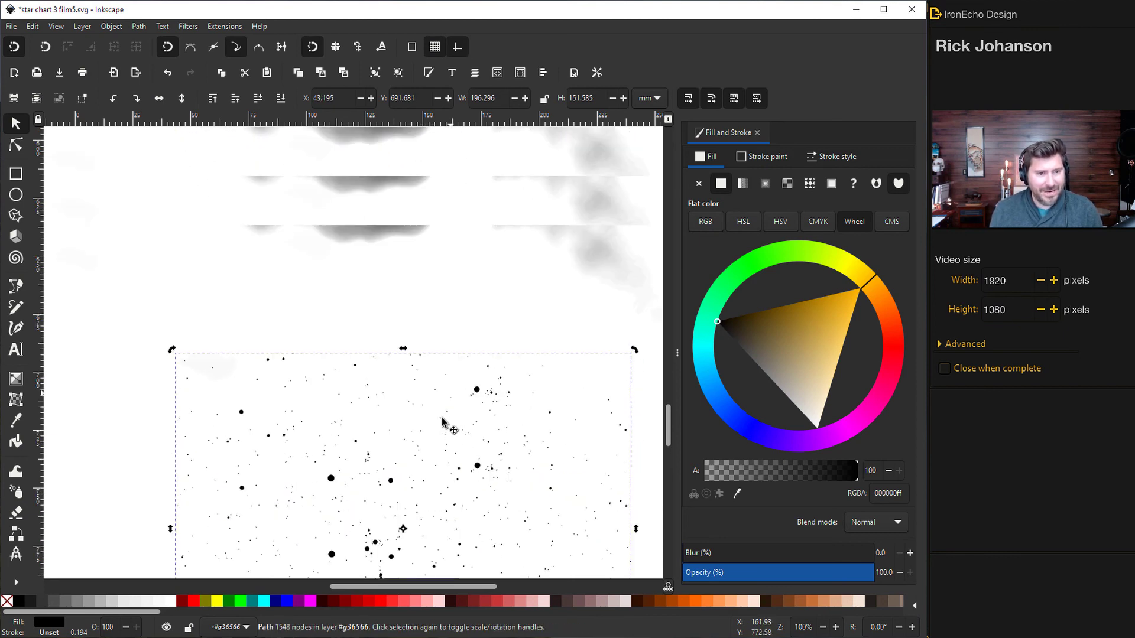
{"action": "left_click_drag", "start_coordinate": [403, 502], "coordinate": [402, 318]}
{"action": "key", "text": "minus"}
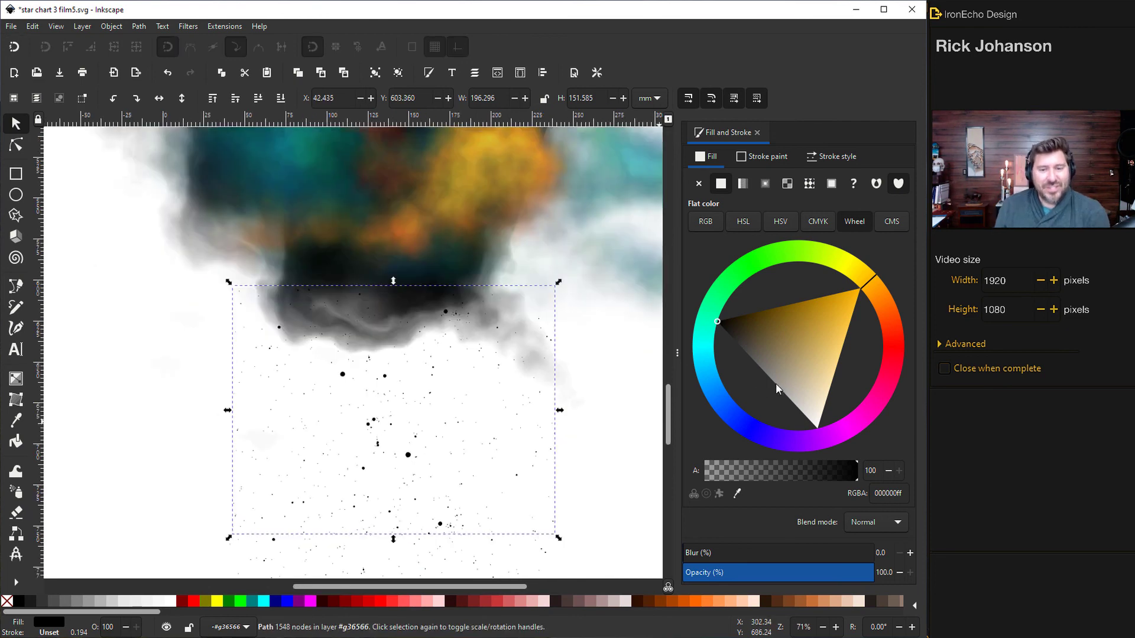
Fill the stars pure white, fine-tune their position over the nebula, leaving blur at zero
{"action": "left_click_drag", "start_coordinate": [813, 394], "coordinate": [825, 415]}
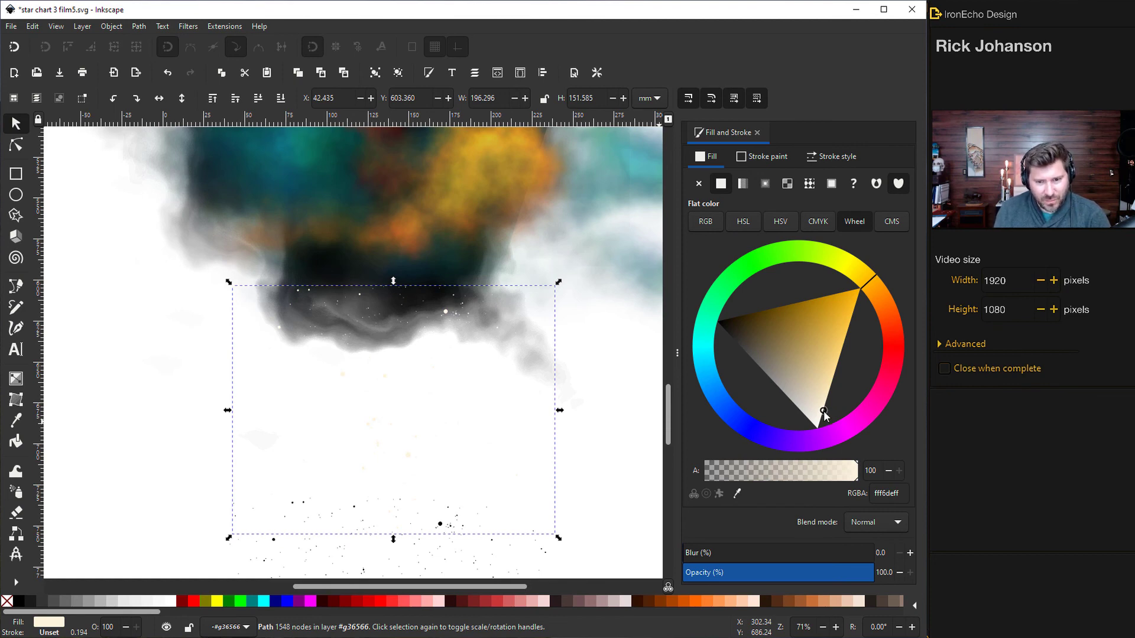
{"action": "left_click_drag", "start_coordinate": [443, 266], "coordinate": [449, 203]}
{"action": "left_click_drag", "start_coordinate": [408, 387], "coordinate": [411, 334]}
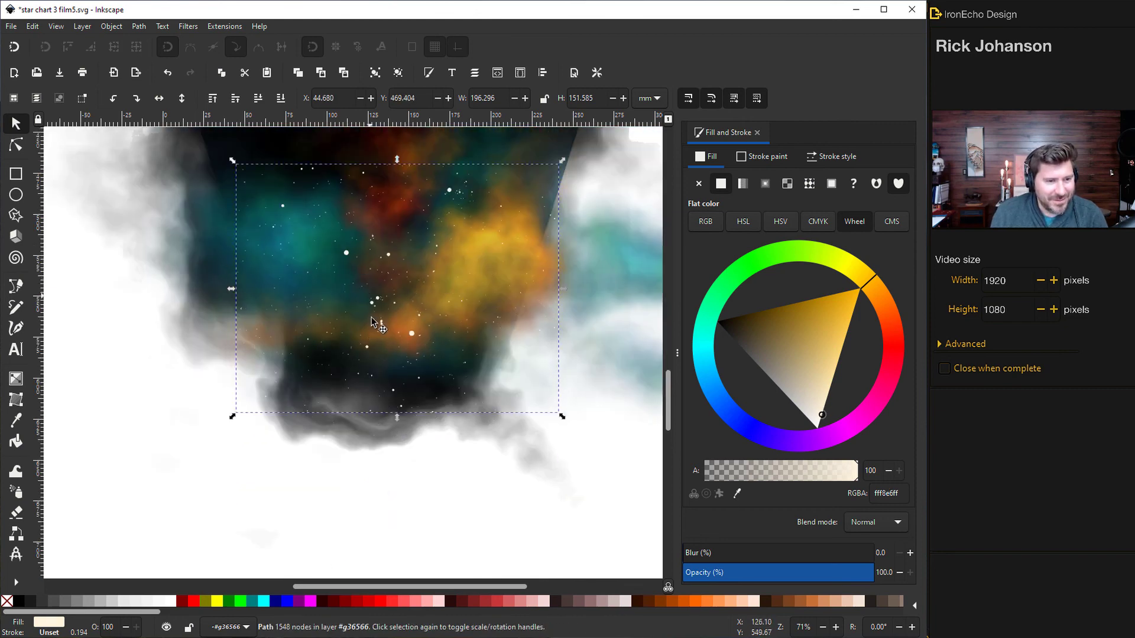
{"action": "left_click_drag", "start_coordinate": [685, 557], "coordinate": [697, 555]}
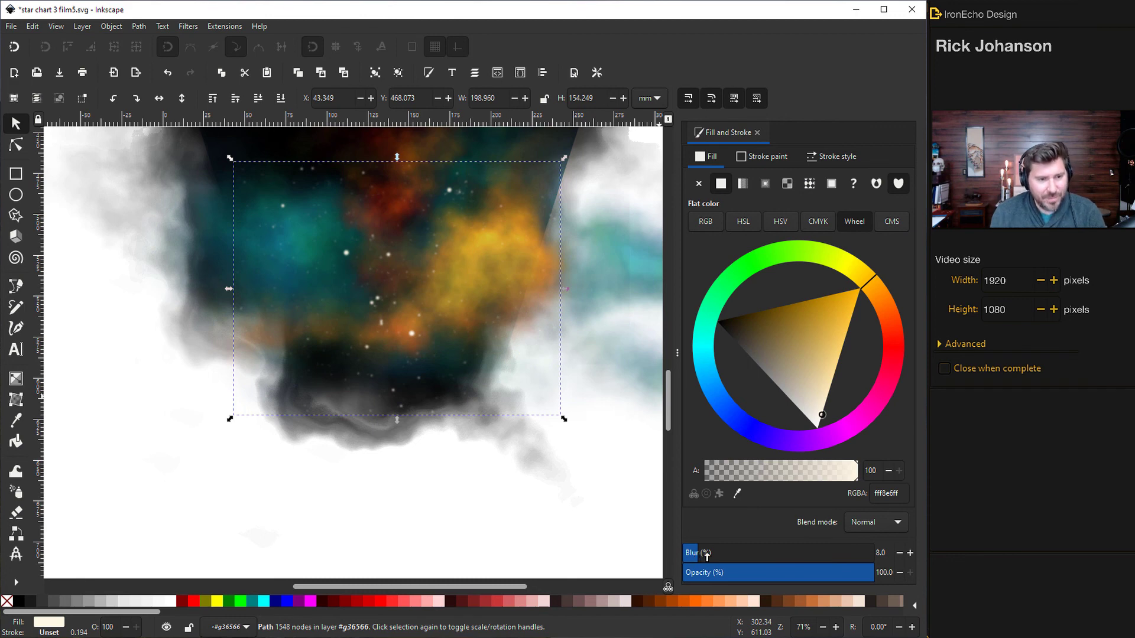
{"action": "left_click_drag", "start_coordinate": [694, 560], "coordinate": [664, 562]}
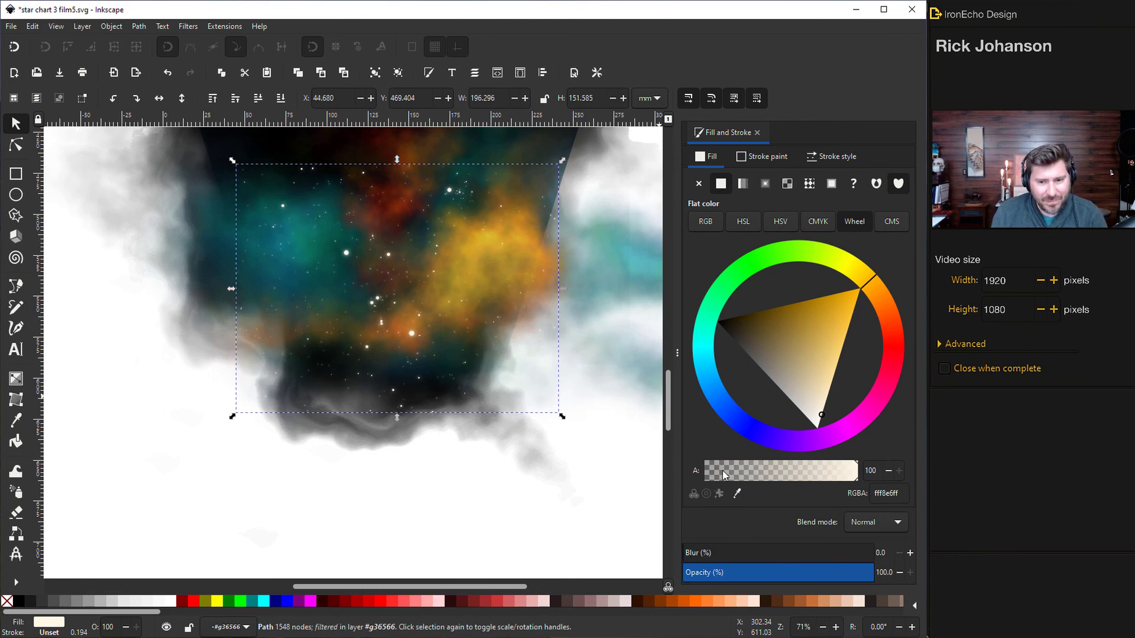
{"action": "left_click_drag", "start_coordinate": [819, 417], "coordinate": [821, 463]}
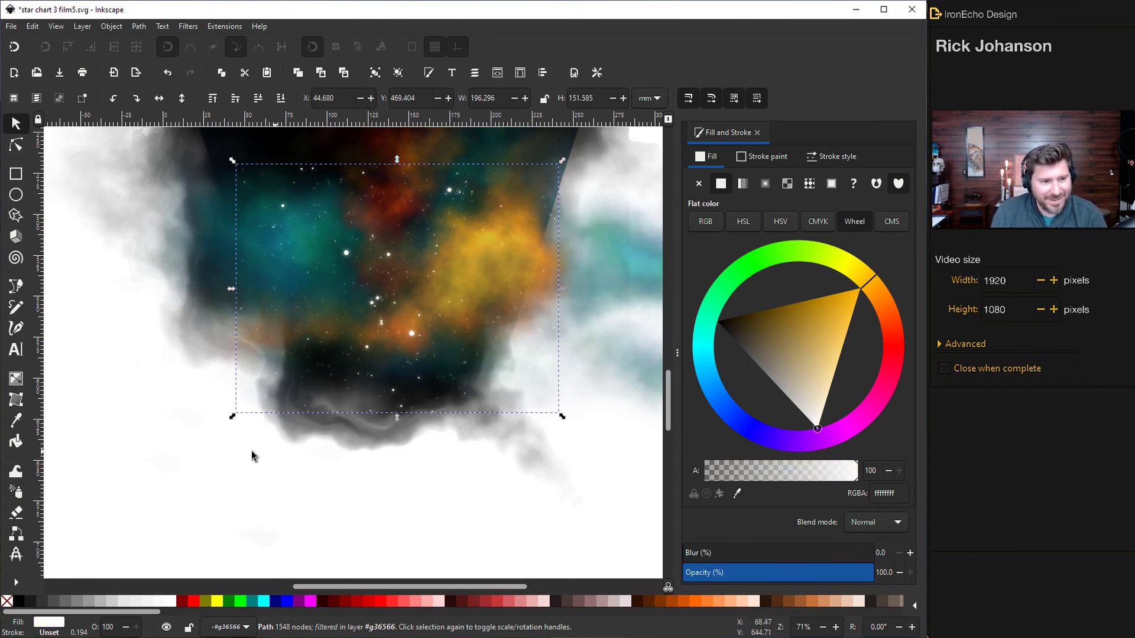
{"action": "left_click", "coordinate": [216, 444]}
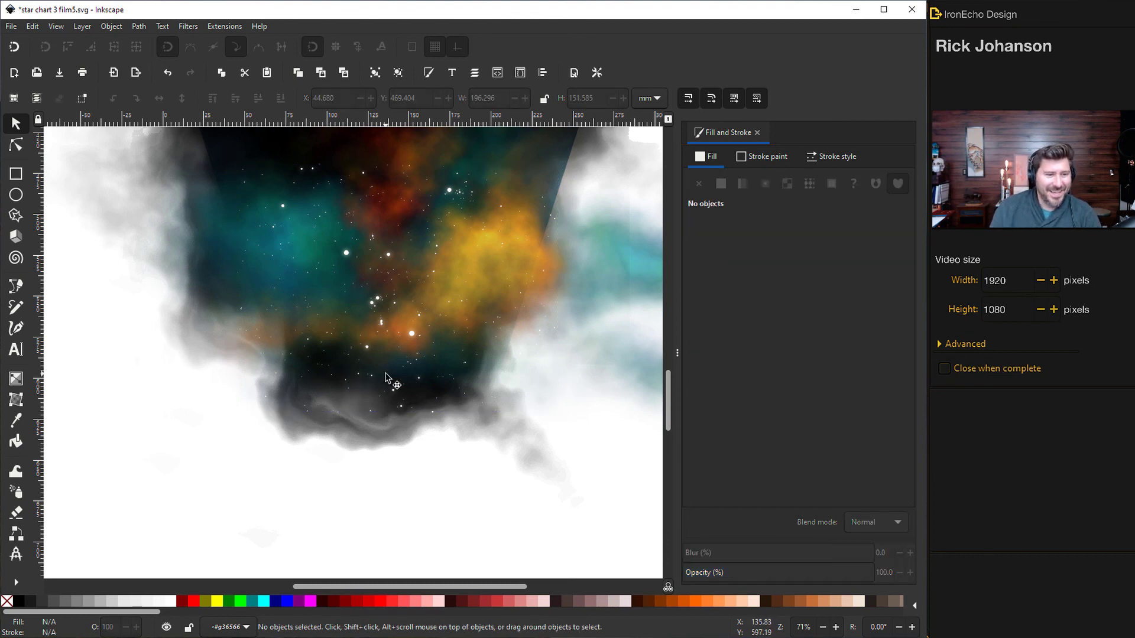
Save the poster file
{"action": "scroll", "coordinate": [385, 372], "scroll_direction": "up", "scroll_amount": 2}
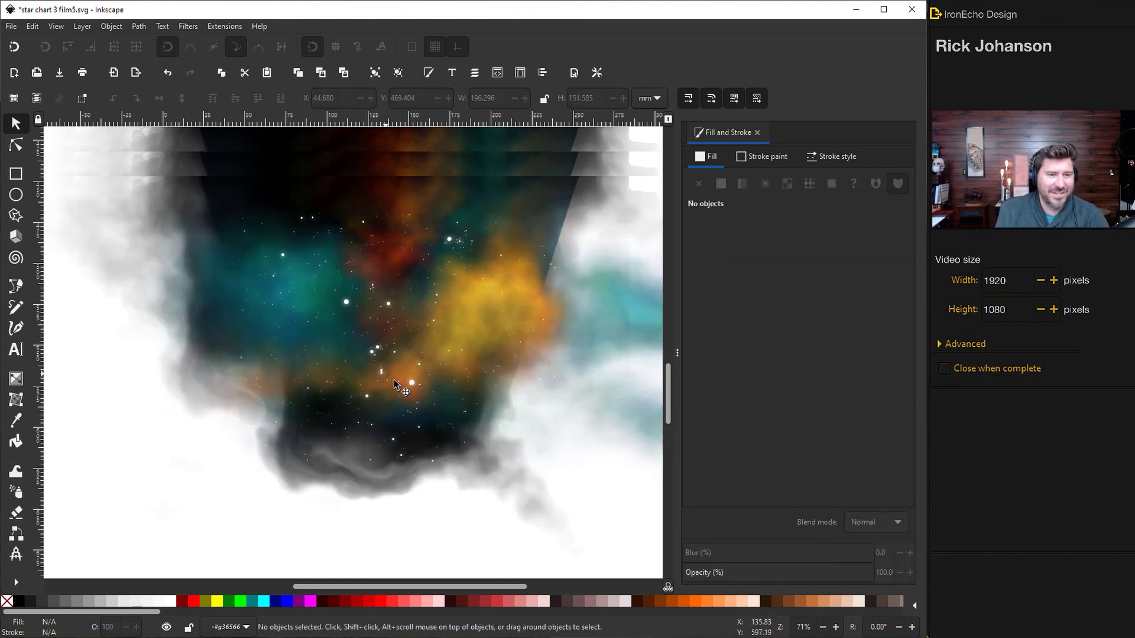
{"action": "scroll", "coordinate": [393, 380], "scroll_direction": "down", "scroll_amount": 2}
{"action": "key", "text": "ctrl+s"}
Draw a straight constellation line, then rotate and move it to join two Orion stars
{"action": "key", "text": "b"}
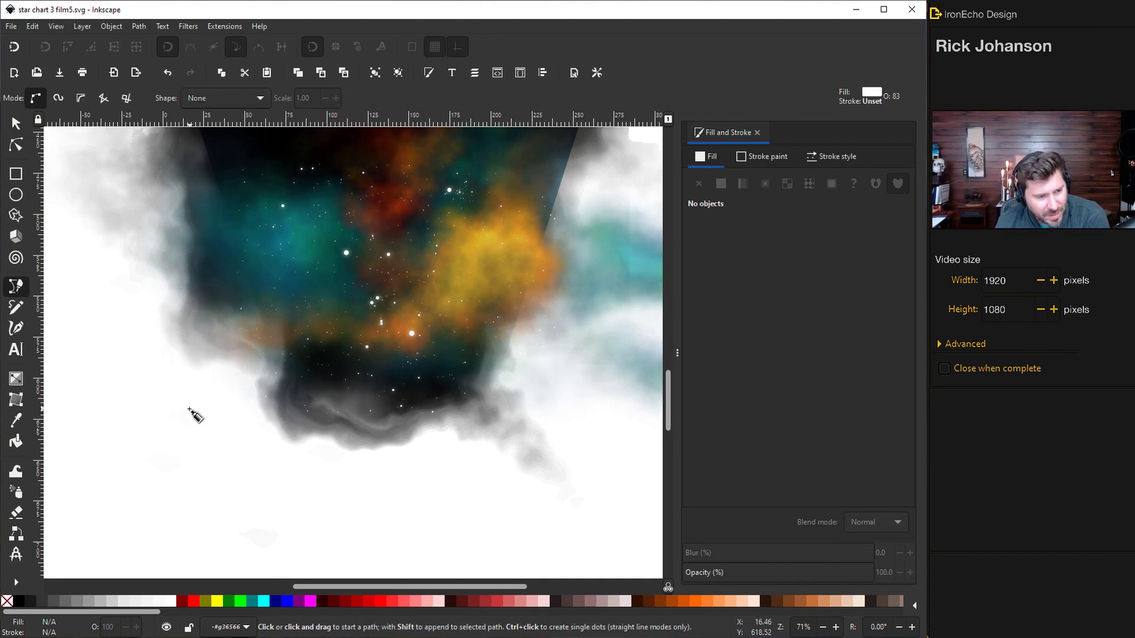
{"action": "left_click", "coordinate": [167, 404]}
{"action": "double_click", "coordinate": [196, 455]}
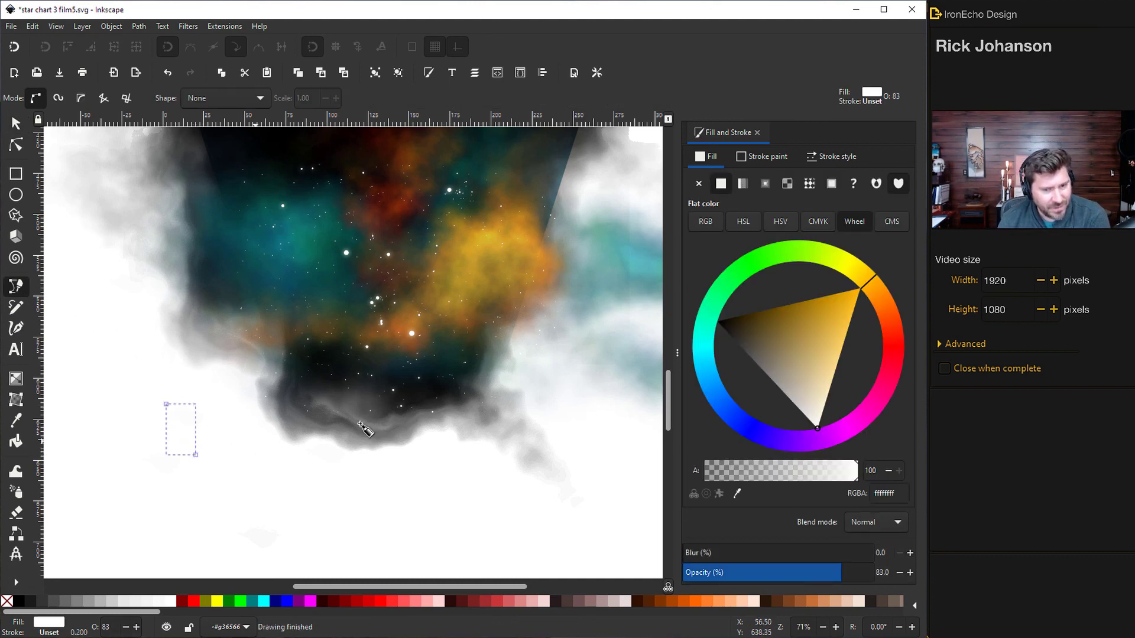
{"action": "key", "text": "s"}
{"action": "key", "text": "3"}
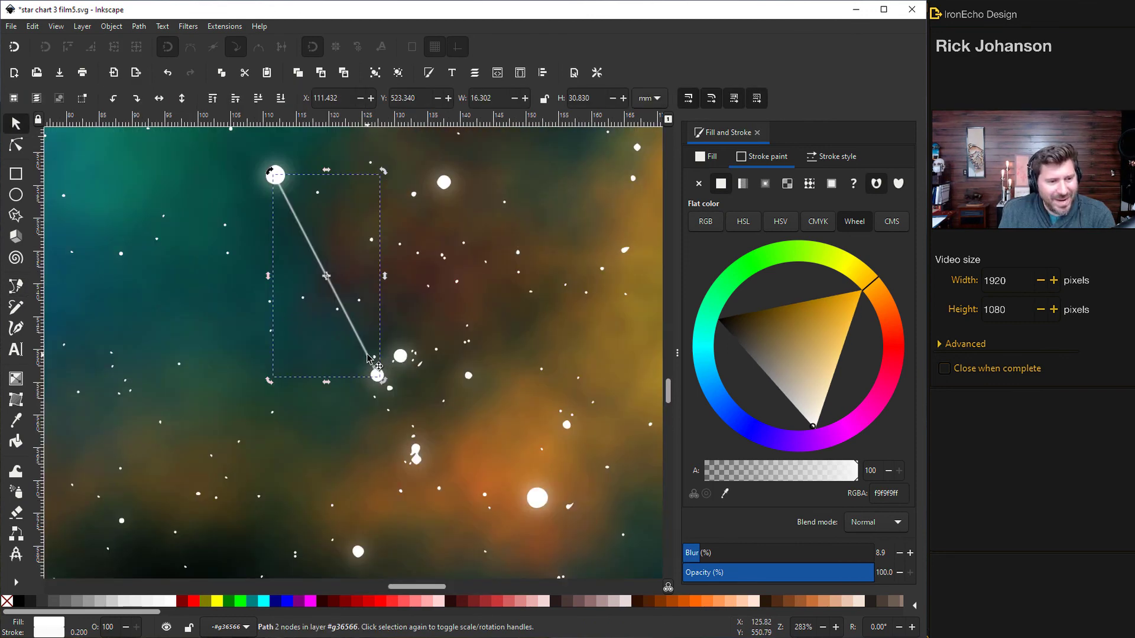
{"action": "key", "text": "ctrl"}
{"action": "left_click_drag", "start_coordinate": [371, 355], "coordinate": [429, 502]}
{"action": "left_click_drag", "start_coordinate": [451, 539], "coordinate": [380, 550]}
{"action": "left_click_drag", "start_coordinate": [390, 471], "coordinate": [375, 497]}
{"action": "key", "text": "Escape"}
{"action": "key", "text": "5"}
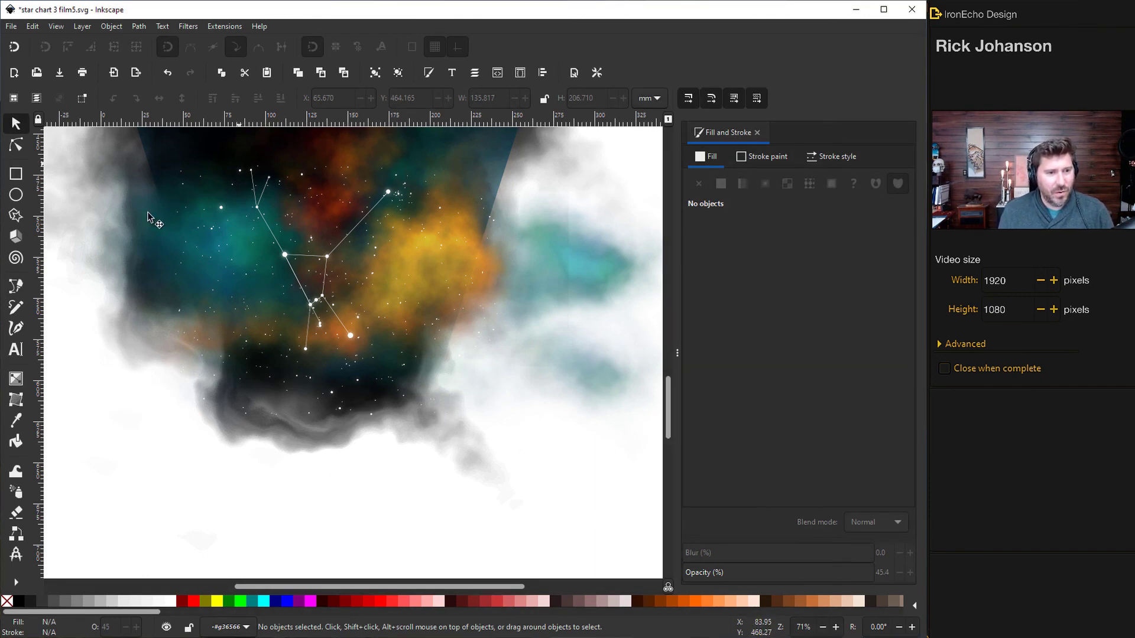
Restore the red rectangle, select it with the cloud group, and apply Object > Clip > Set
{"action": "key", "text": "ctrl+z"}
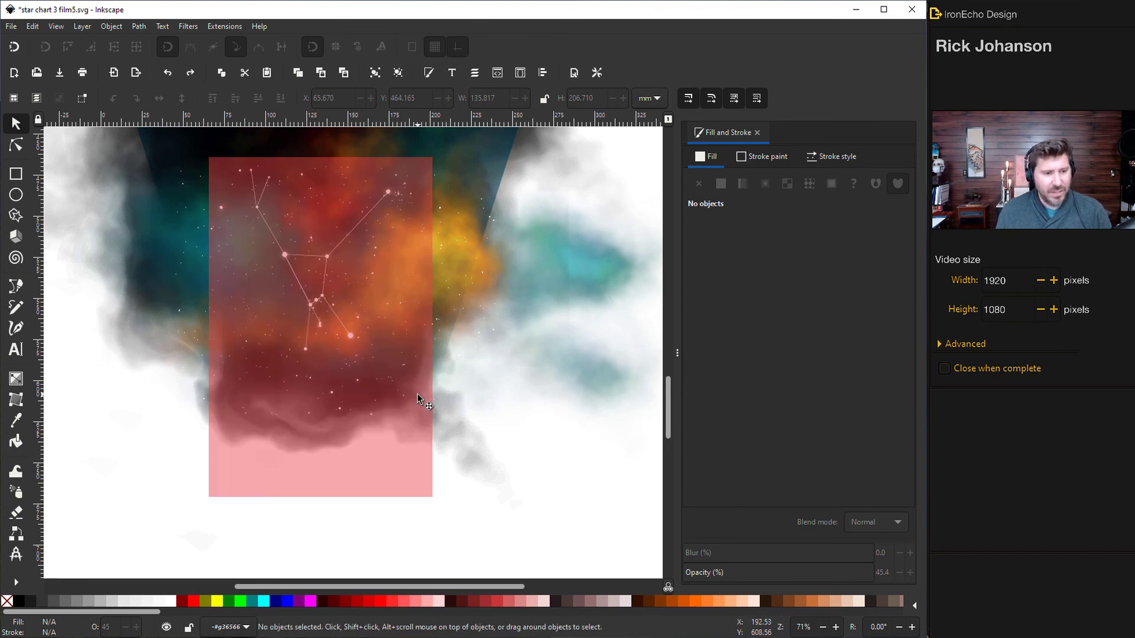
{"action": "left_click", "coordinate": [382, 290]}
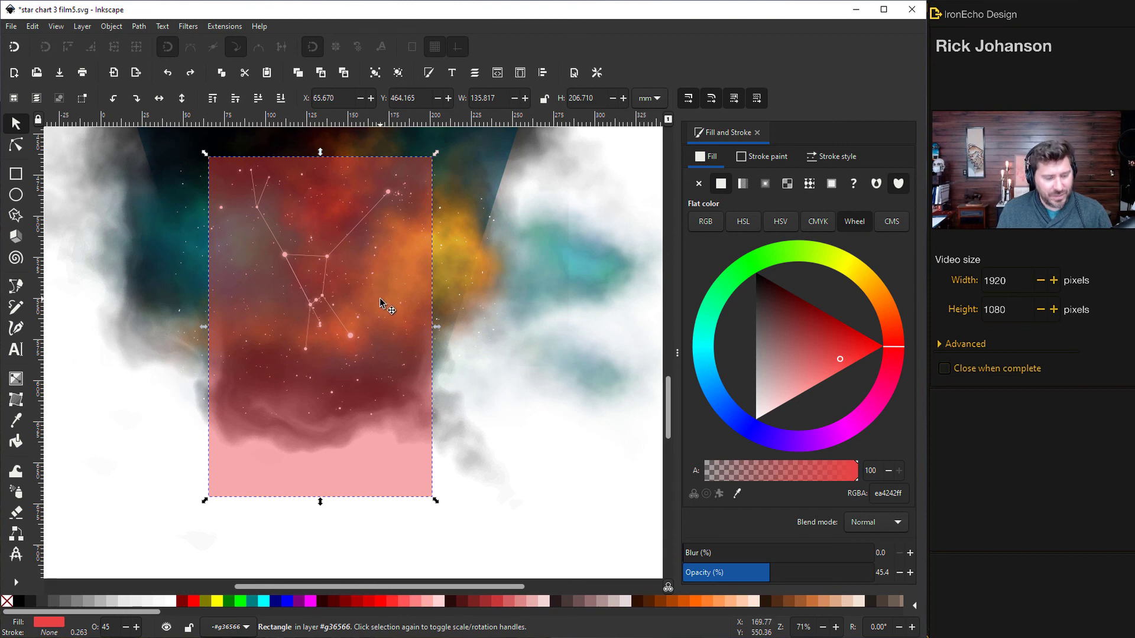
{"action": "left_click", "coordinate": [477, 229], "text": "shift"}
{"action": "left_click", "coordinate": [110, 27]}
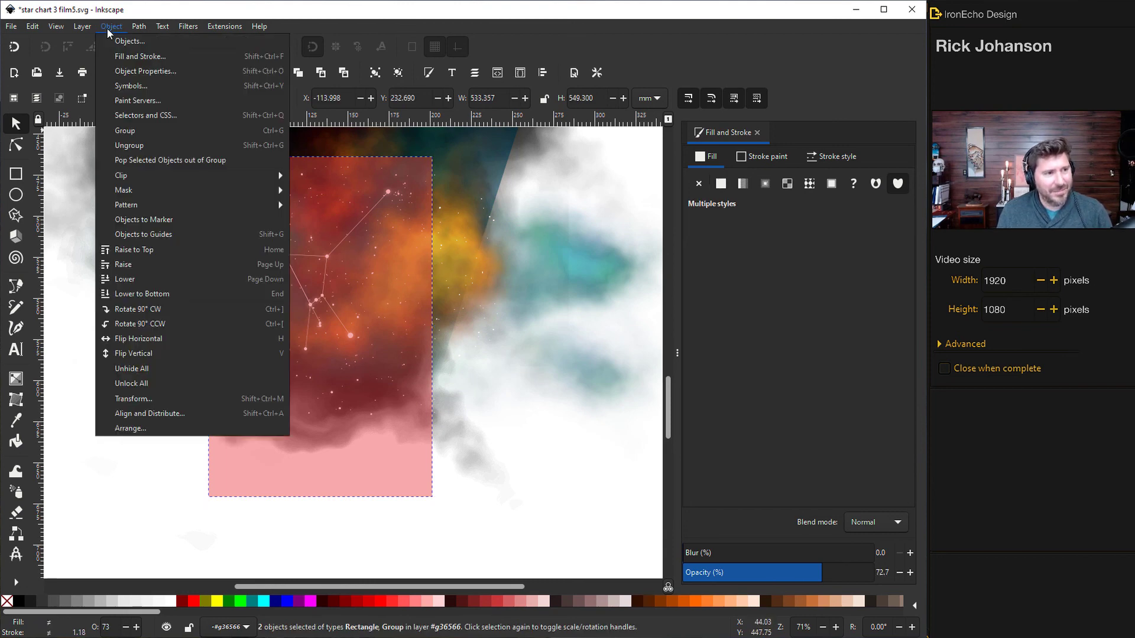
{"action": "mouse_move", "coordinate": [134, 177]}
{"action": "left_click", "coordinate": [325, 177]}
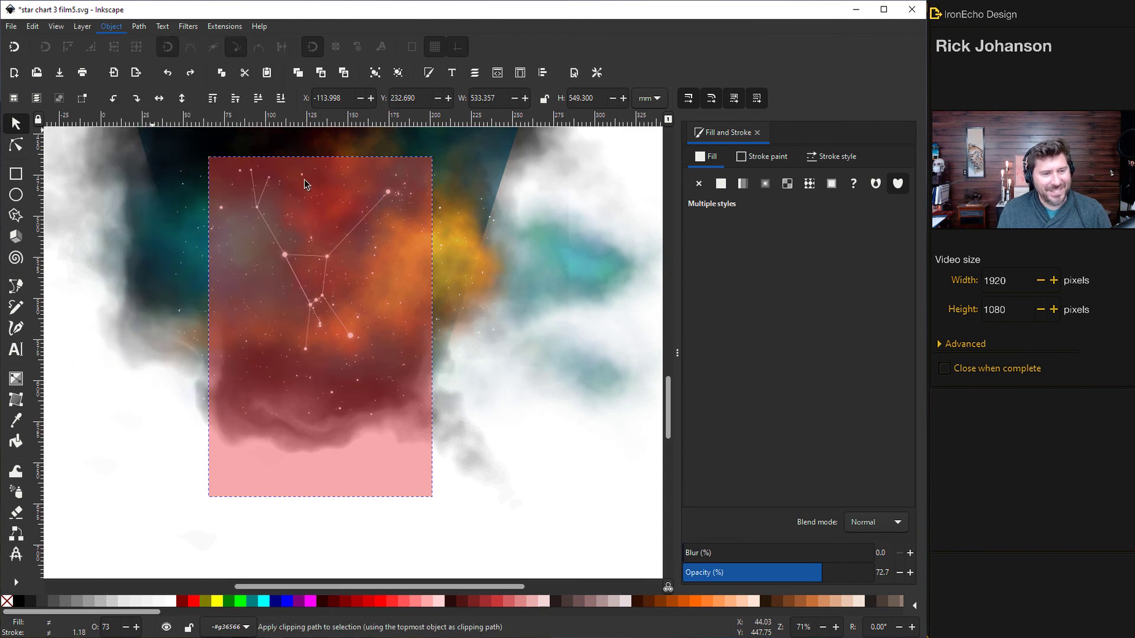